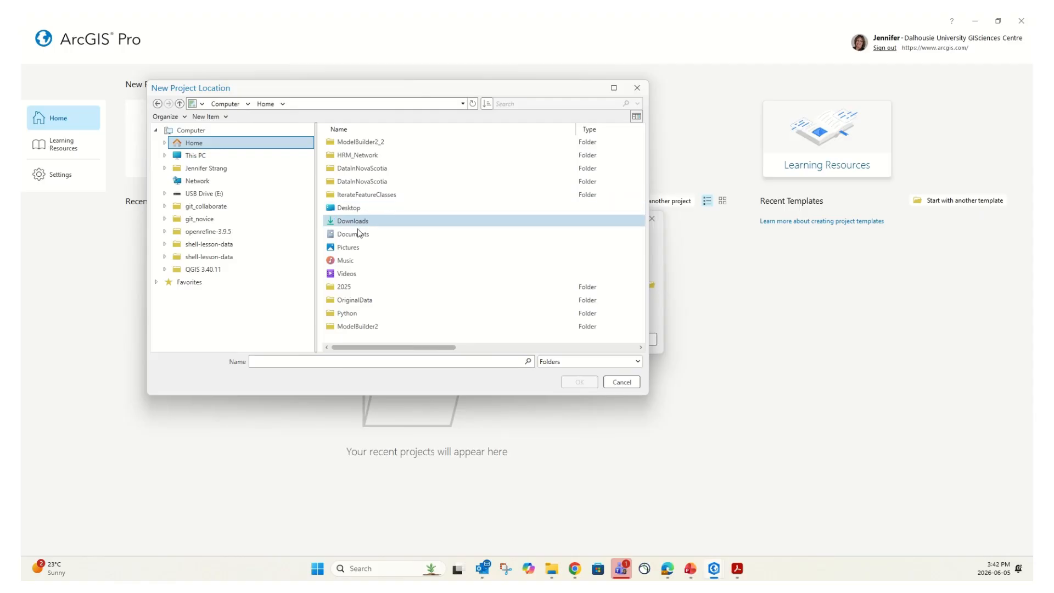
Set Downloads as the location and create the ModelBuilder project with its default Canada map
left_click(358, 223)
left_click(579, 382)
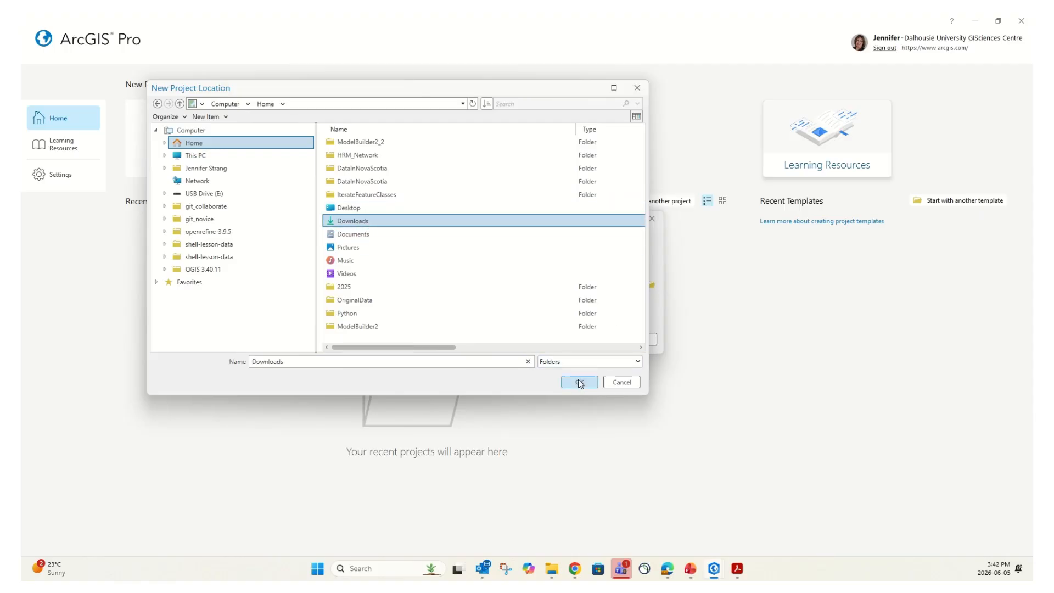
left_click(595, 338)
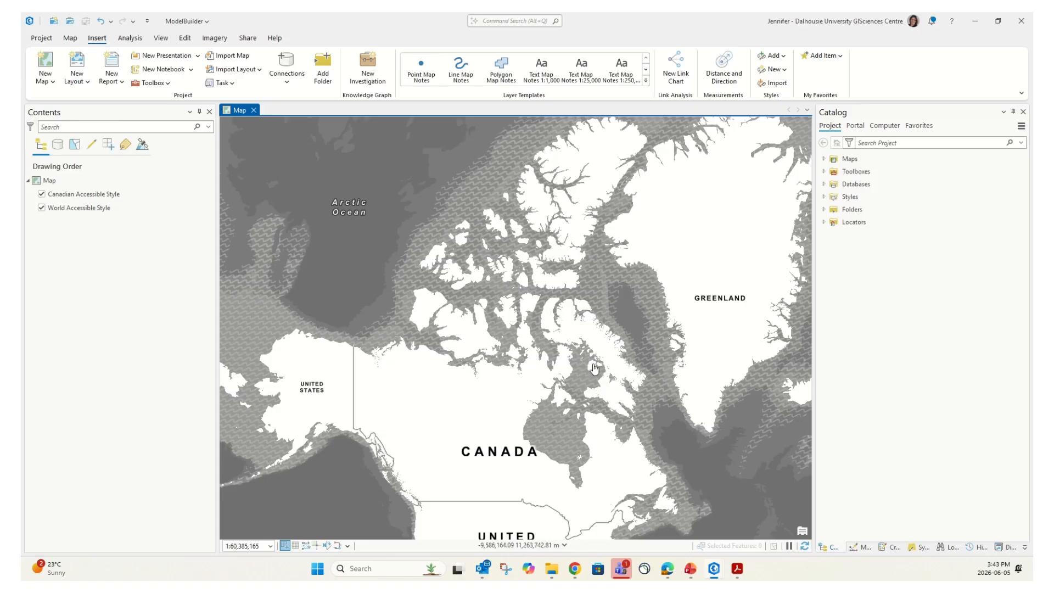
mouse_move(575, 573)
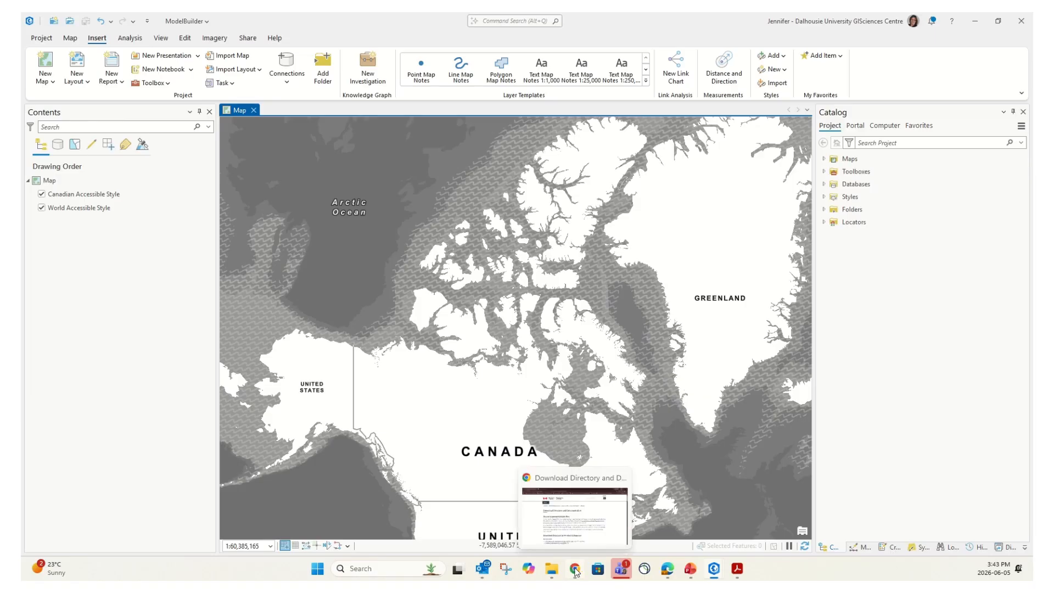
On the NRCan download page, open the archived Administrative Boundaries index listing the 1M_BOUNDARY_2008 files
left_click(575, 571)
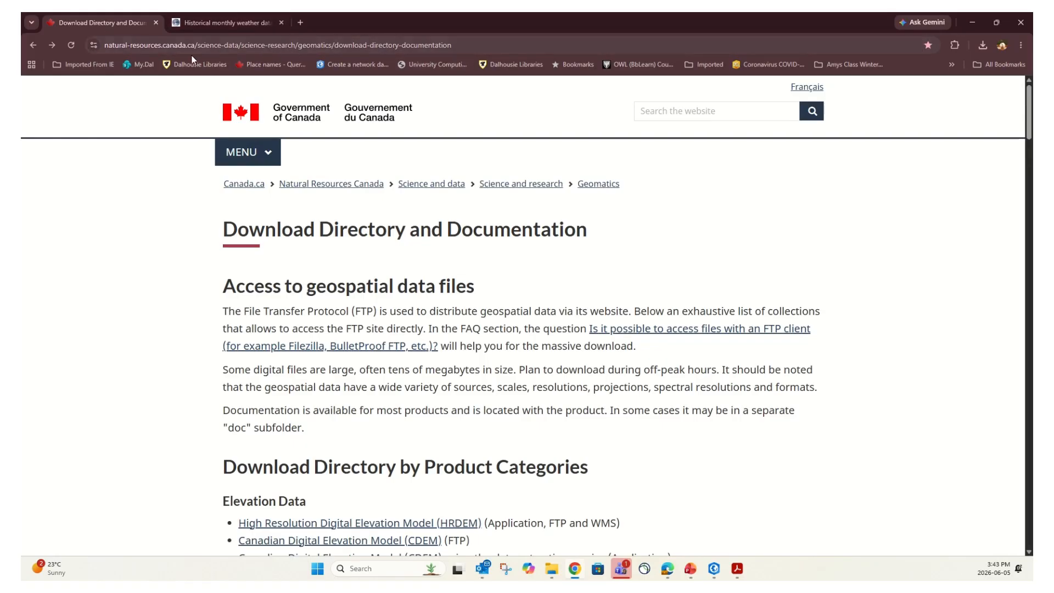
scroll(541, 311, "down", 3)
scroll(538, 308, "down", 11)
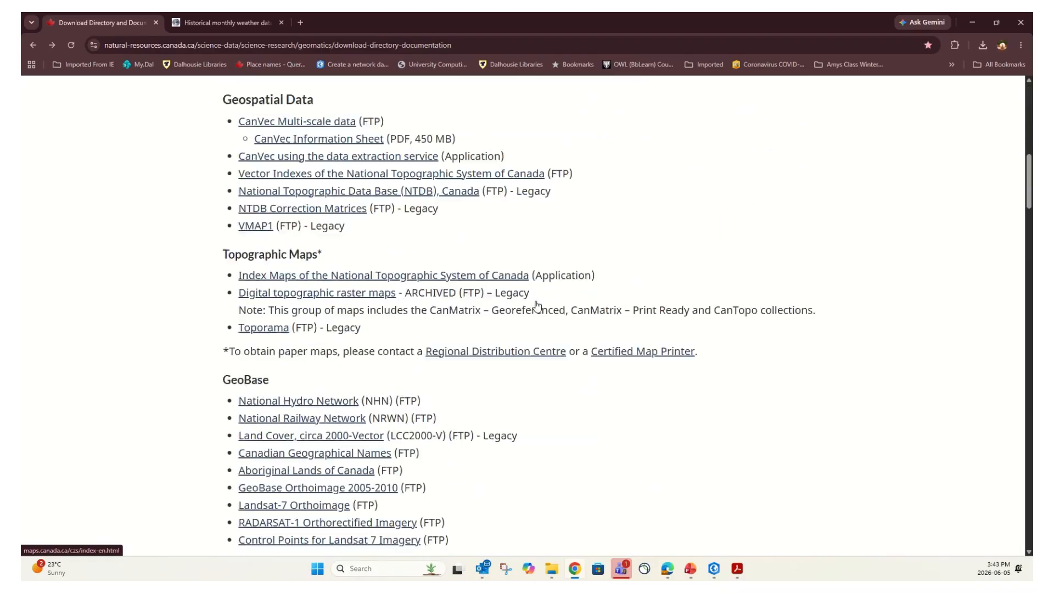
scroll(538, 305, "down", 6)
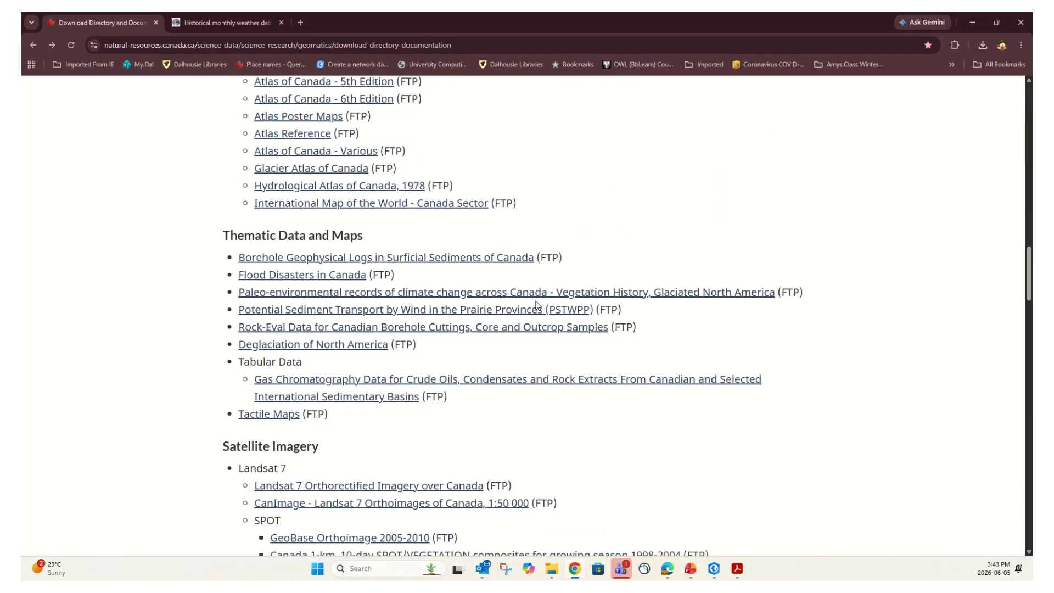
scroll(538, 306, "down", 7)
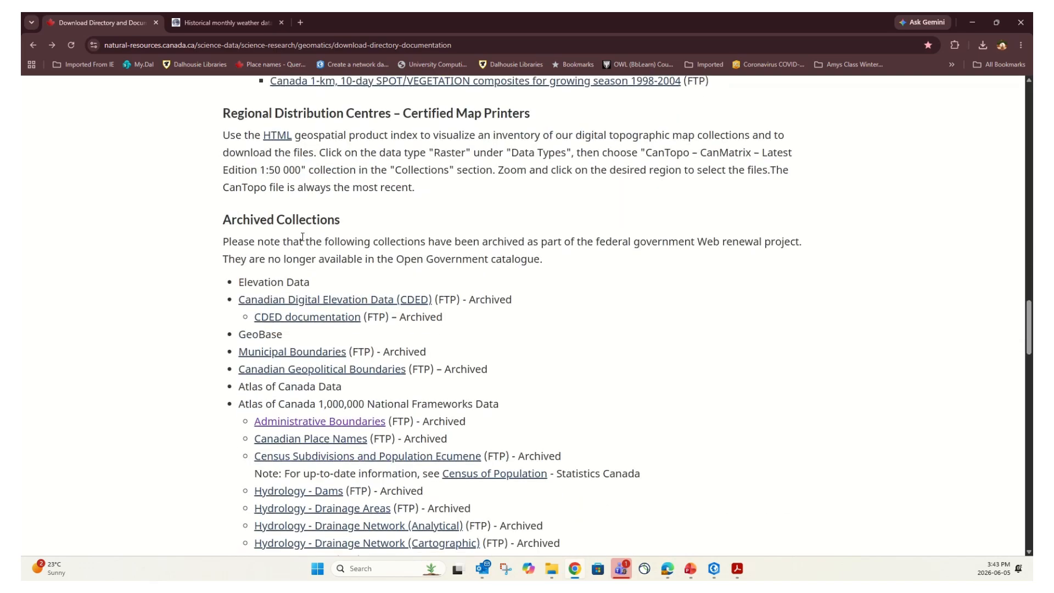
left_click(301, 221)
scroll(376, 260, "down", 2)
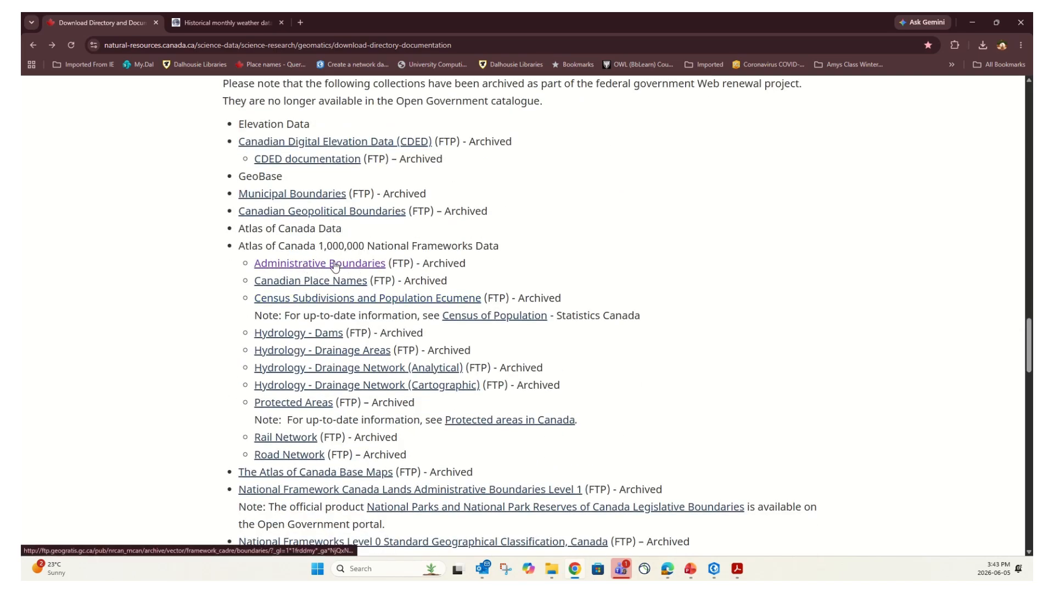
left_click(336, 265)
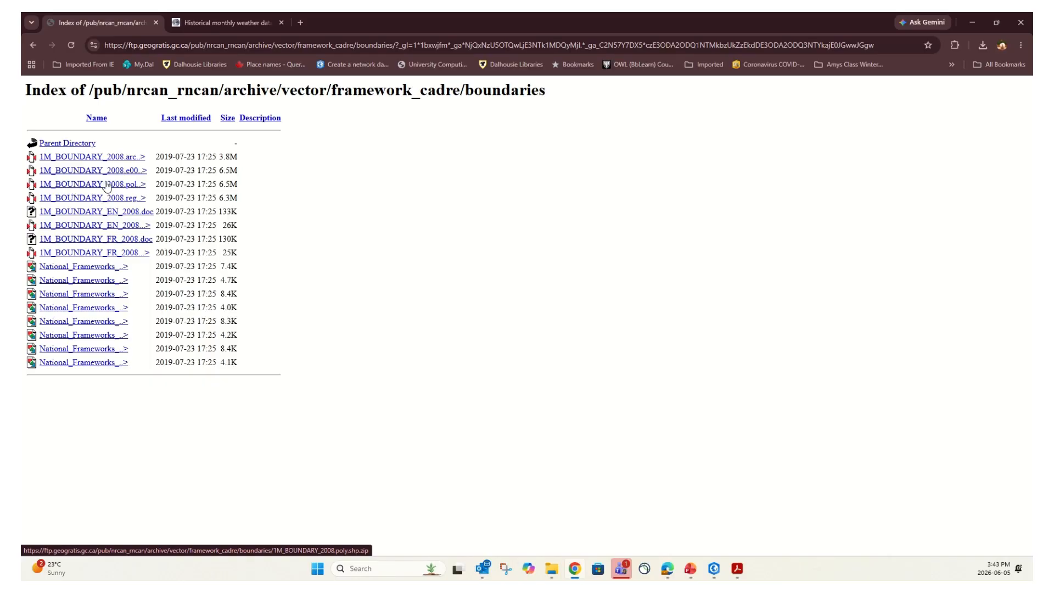
left_click(237, 23)
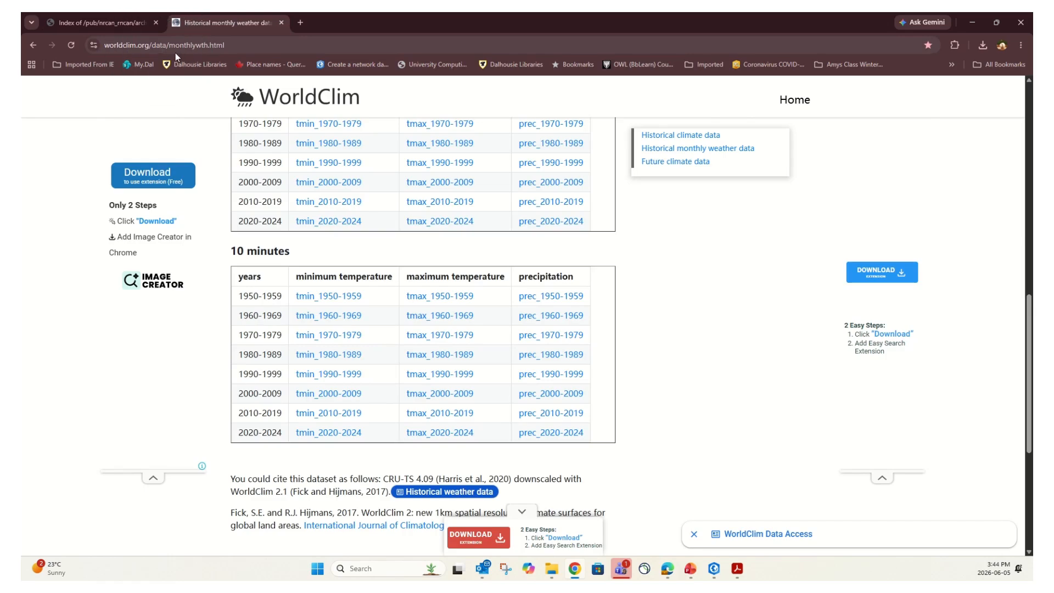
Get the 10-minute prec_2020-2024 precipitation data from WorldClim's historical monthly weather table
scroll(483, 158, "up", 13)
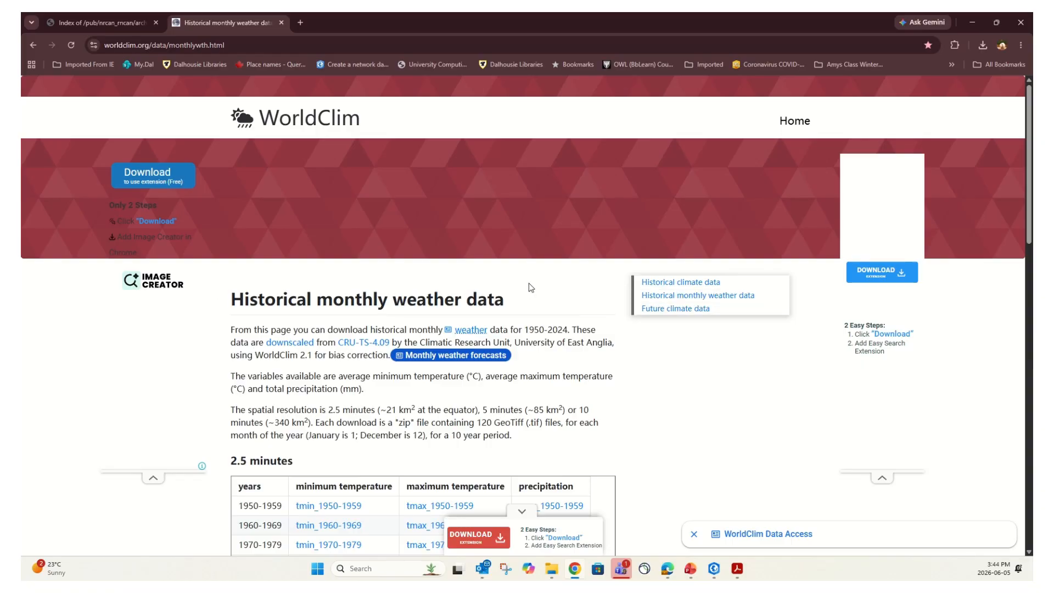
scroll(529, 282, "down", 7)
scroll(530, 282, "down", 3)
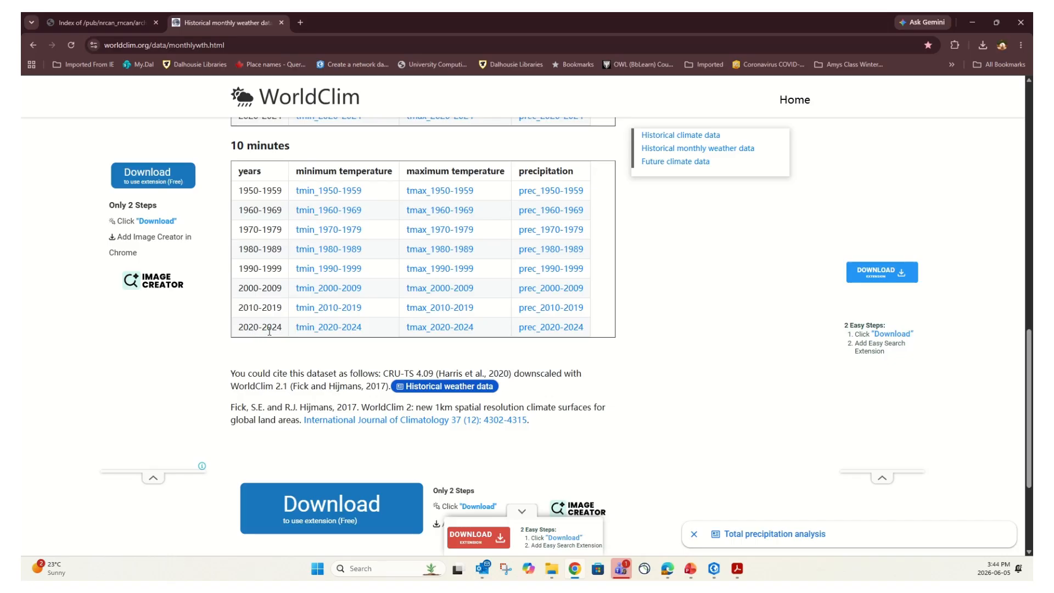
left_click(569, 328)
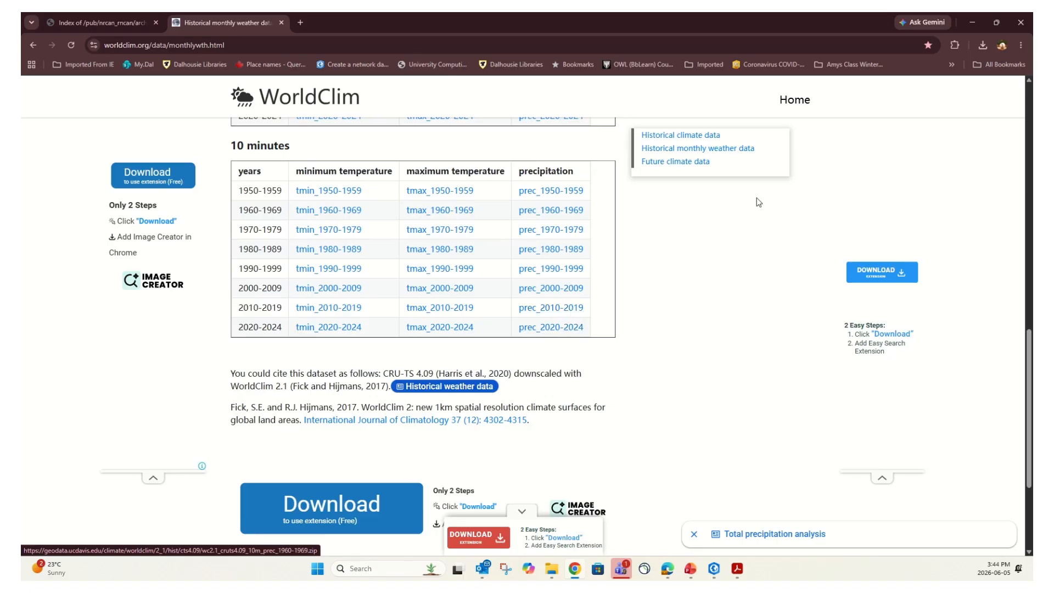
left_click(551, 570)
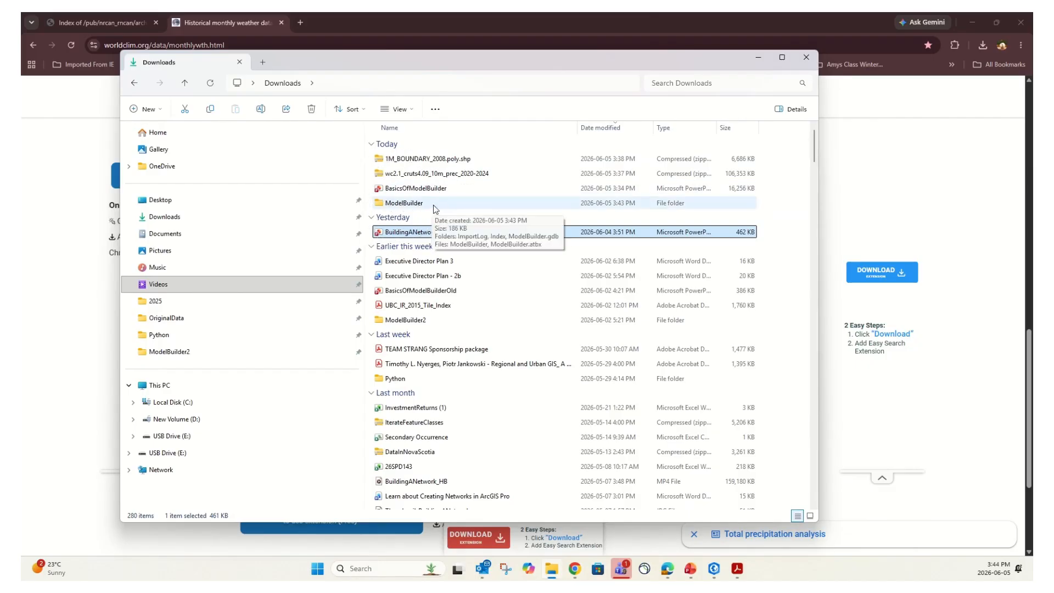
Extract the 1M_BOUNDARY_2008 zip into Downloads\ModelBuilder to get the bndlam_poly shapefile
right_click(414, 161)
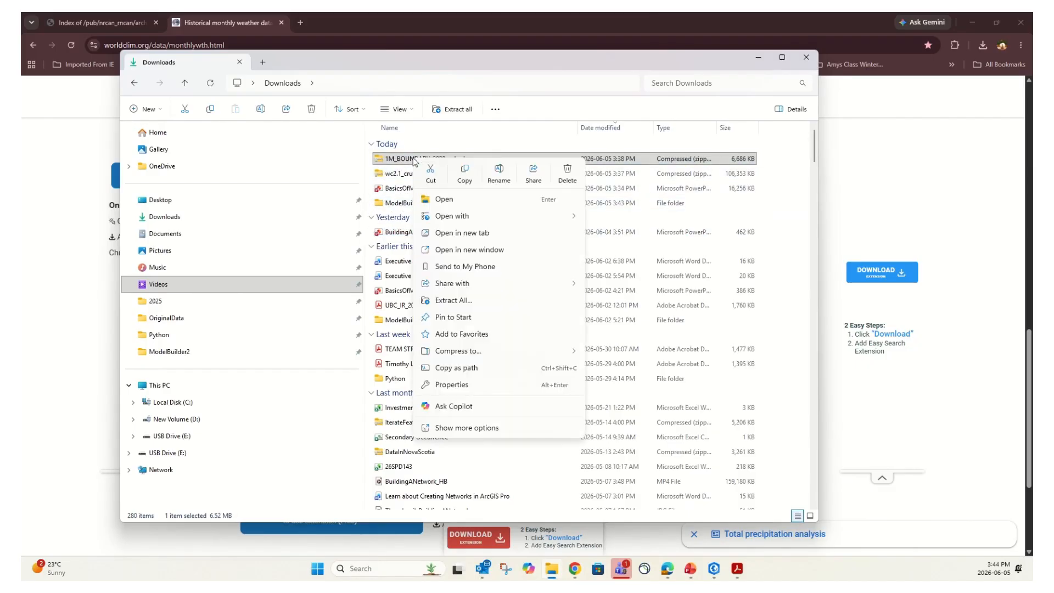
left_click(469, 300)
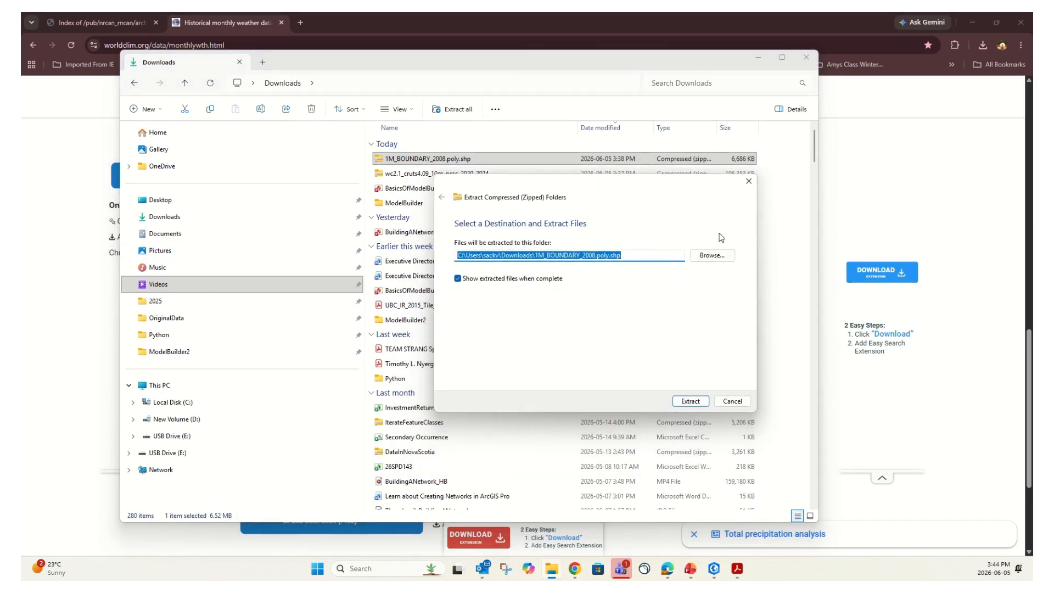
left_click(712, 257)
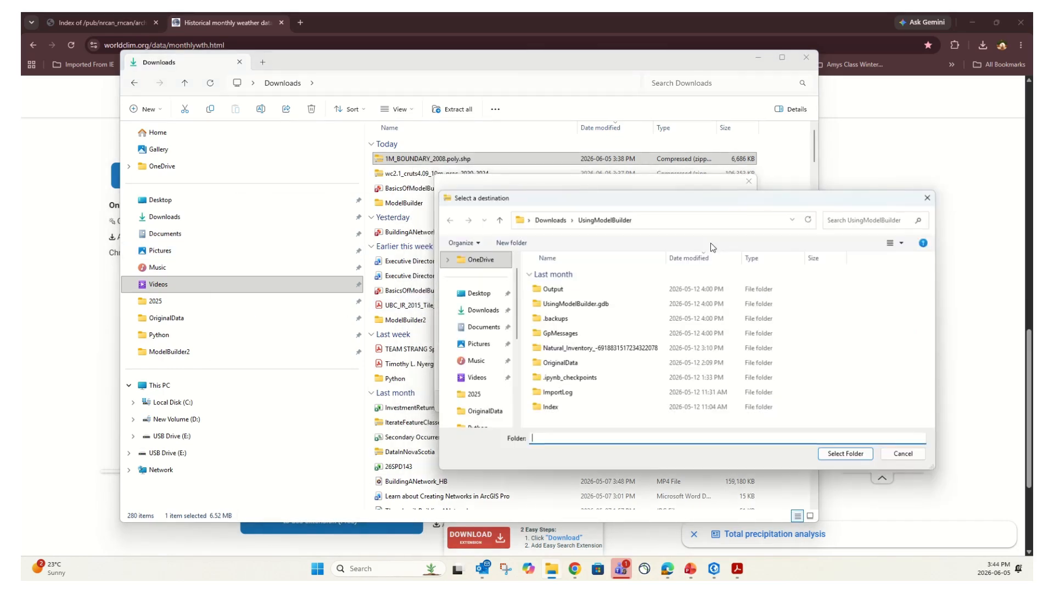
left_click(555, 220)
left_click(565, 290)
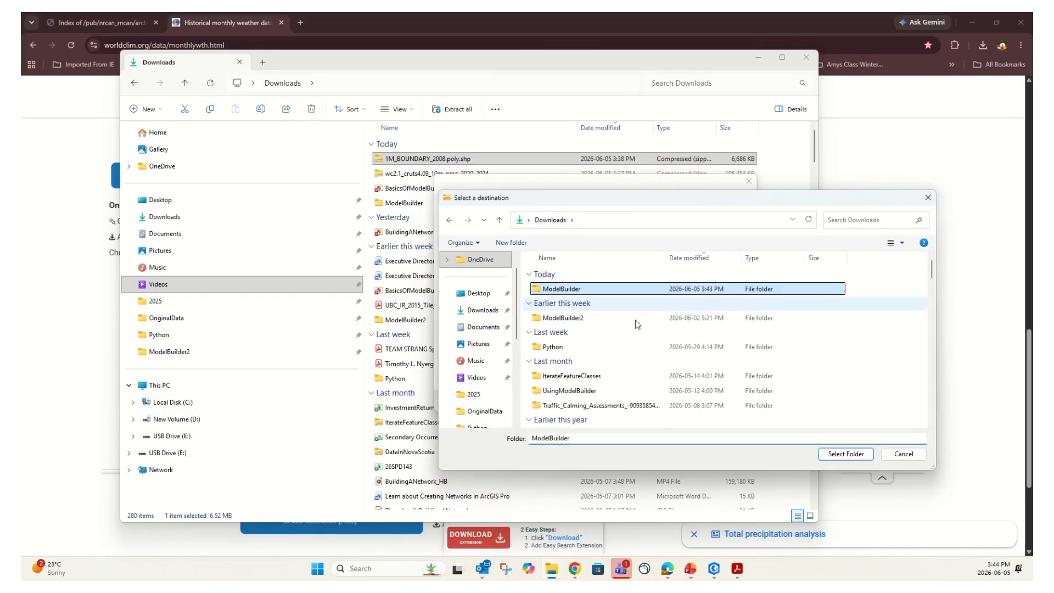
left_click(846, 455)
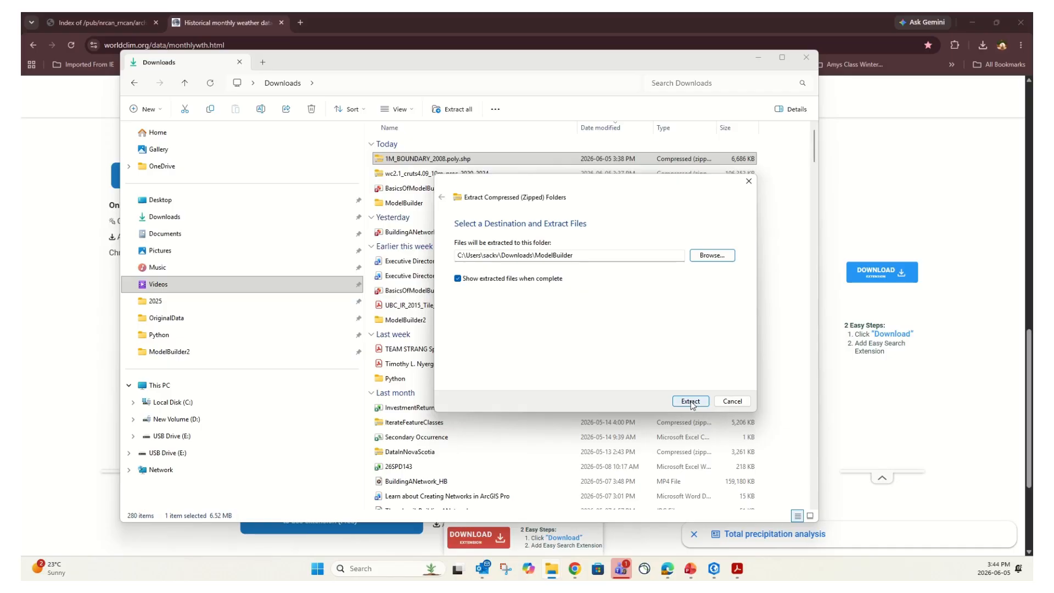
left_click(690, 401)
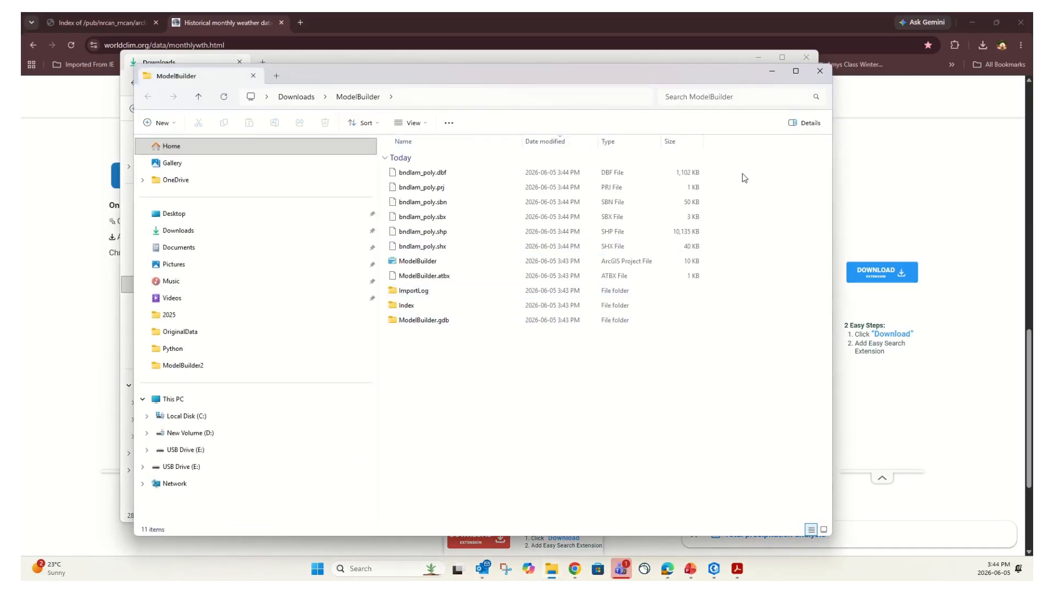
left_click(826, 70)
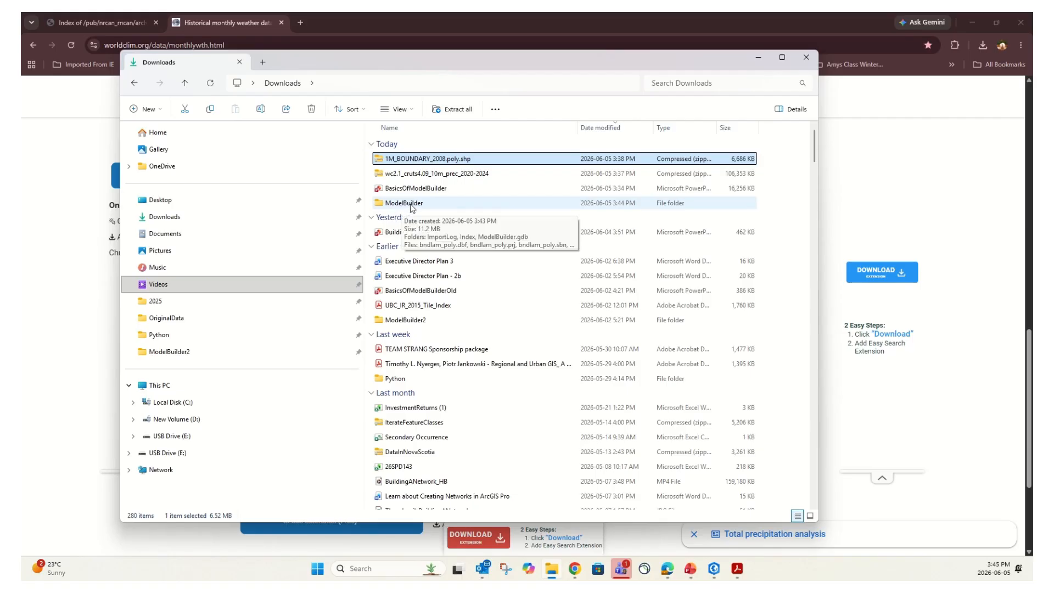
Inside the ModelBuilder folder, create a new folder named InputRaster
double_click(411, 205)
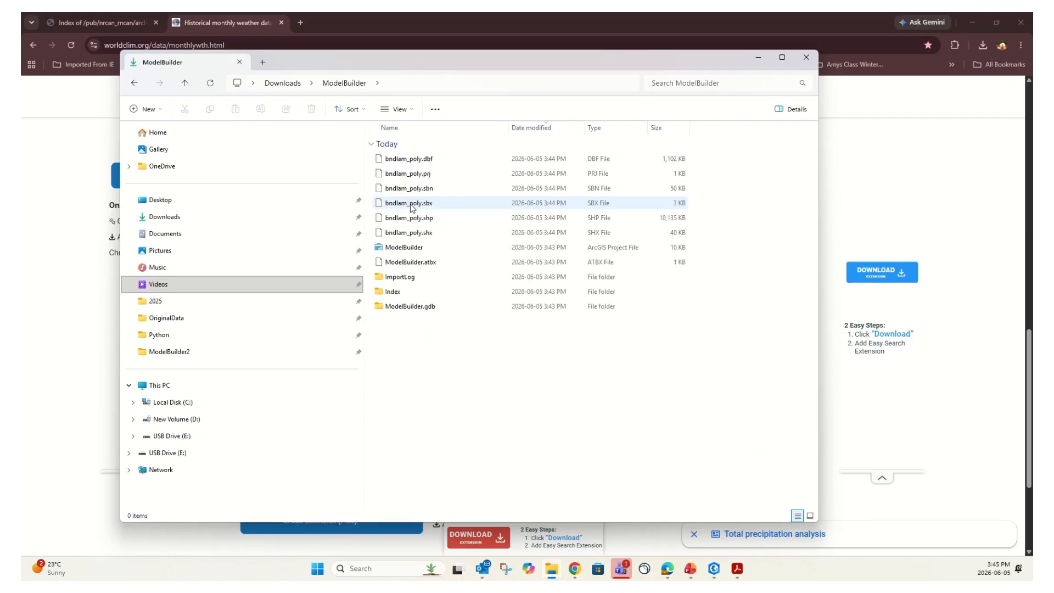
right_click(406, 336)
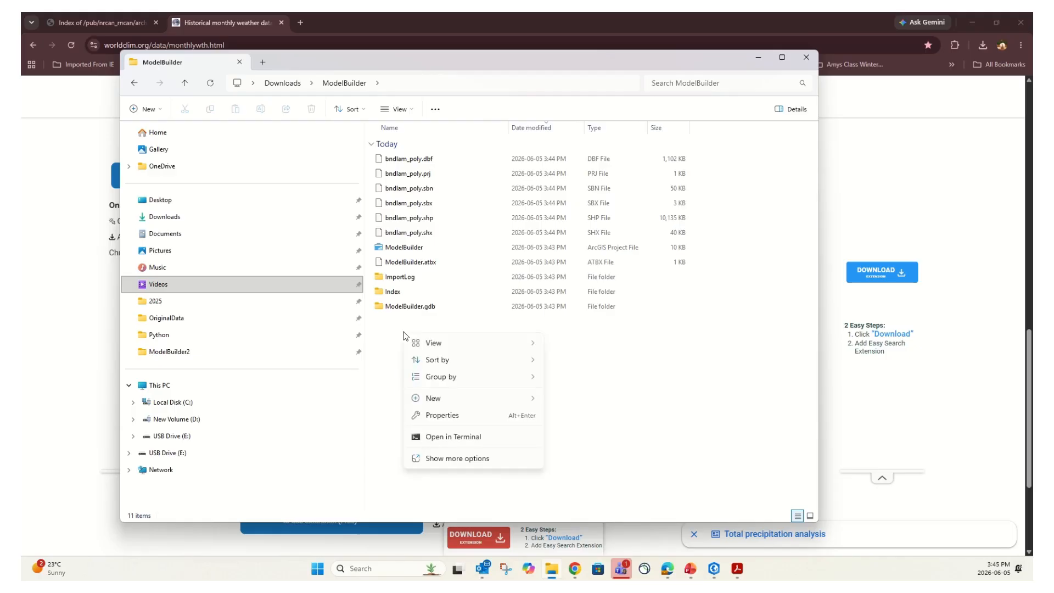
mouse_move(439, 399)
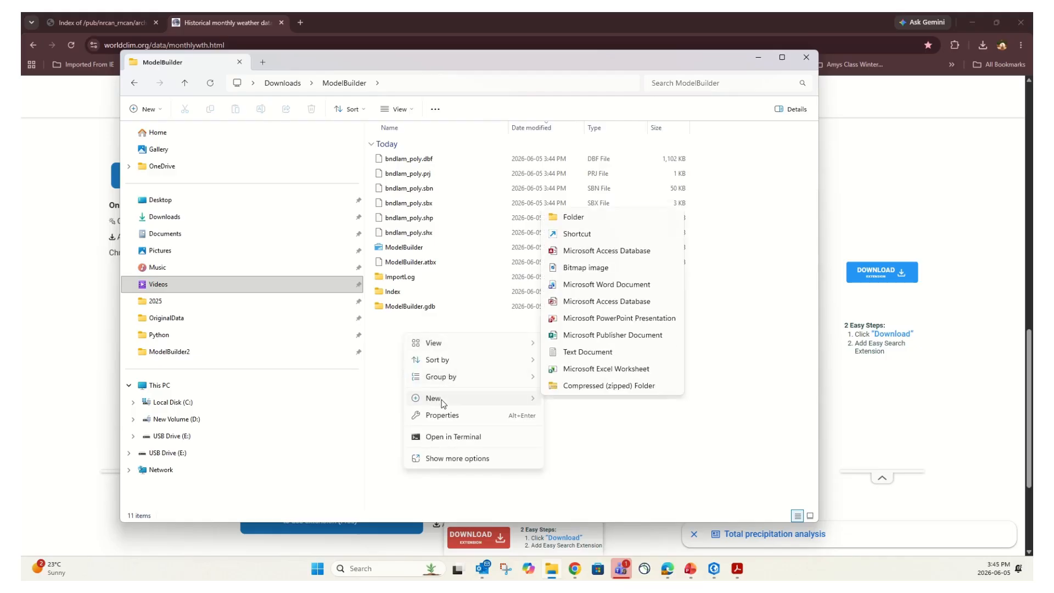
left_click(574, 212)
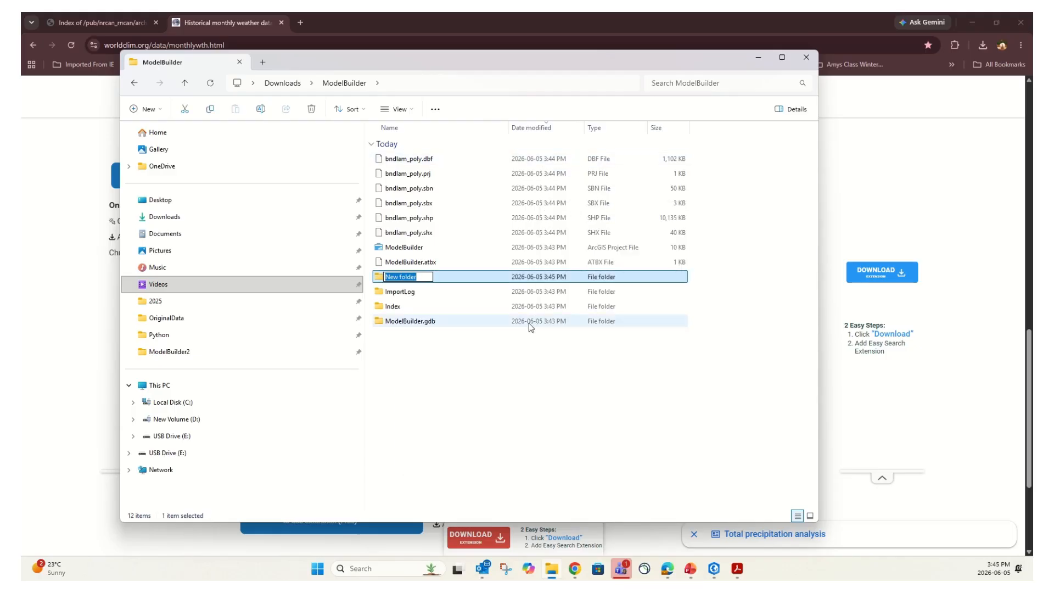
key("BackSpace")
type("InputRaster")
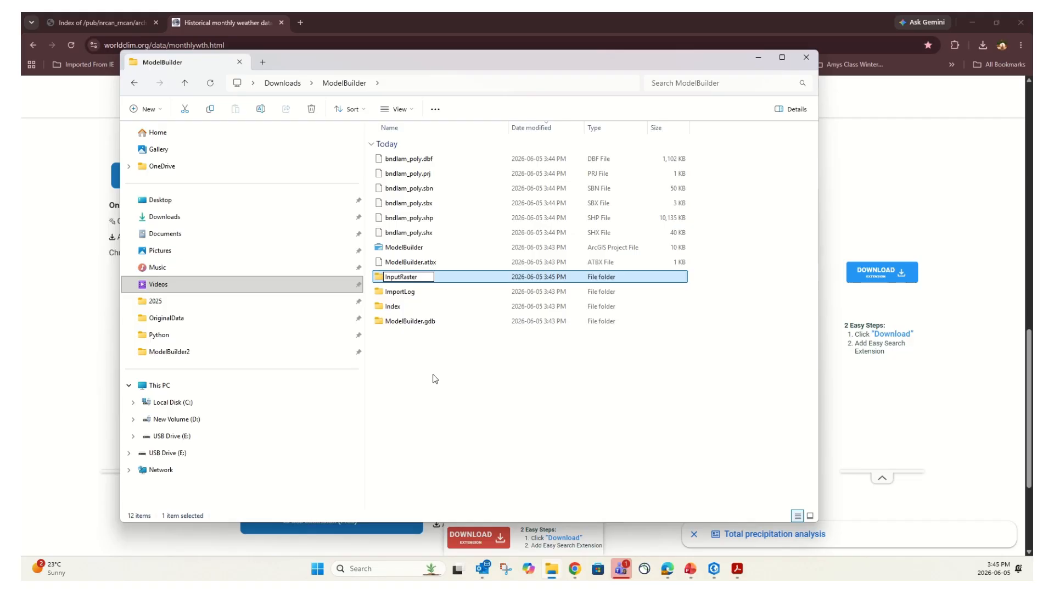
left_click(446, 388)
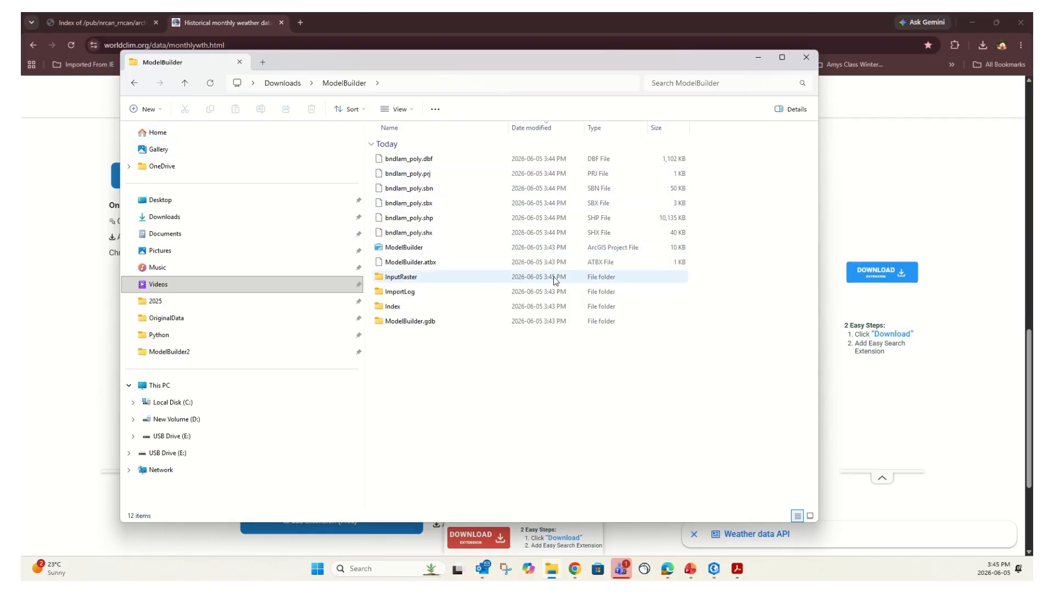
Extract the wc2.1_cruts4.09_10m_prec_2020-2024 zip into ModelBuilder\InputRaster
left_click(290, 87)
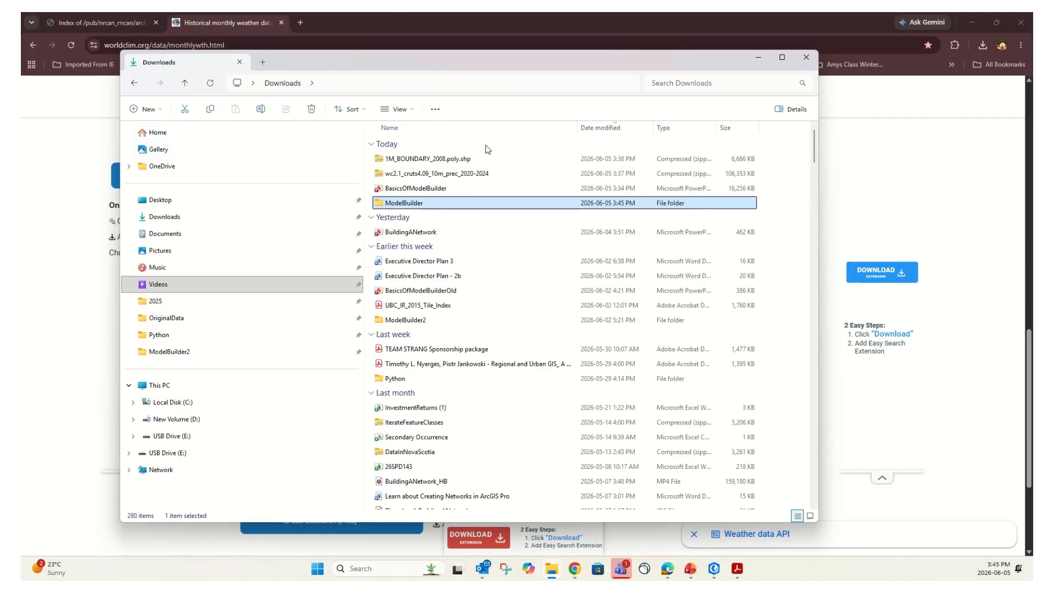
left_click(431, 175)
right_click(431, 175)
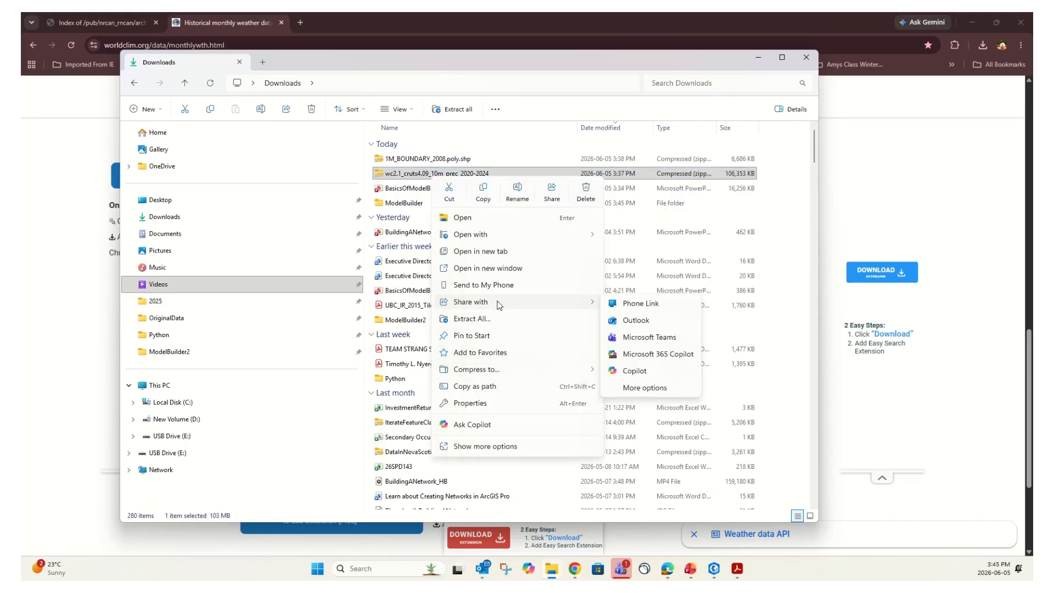
left_click(498, 319)
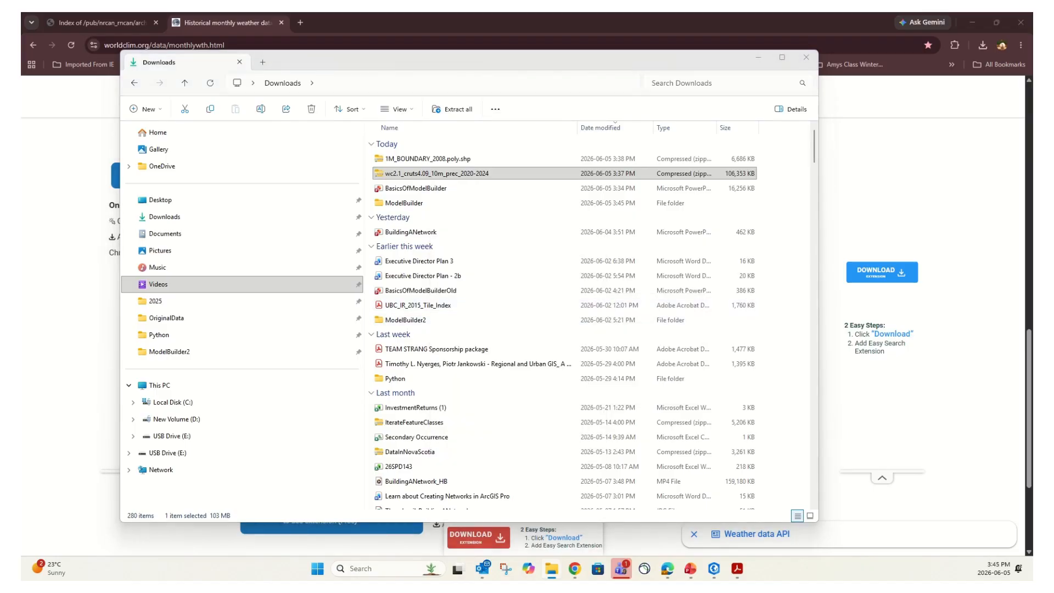
left_click(567, 265)
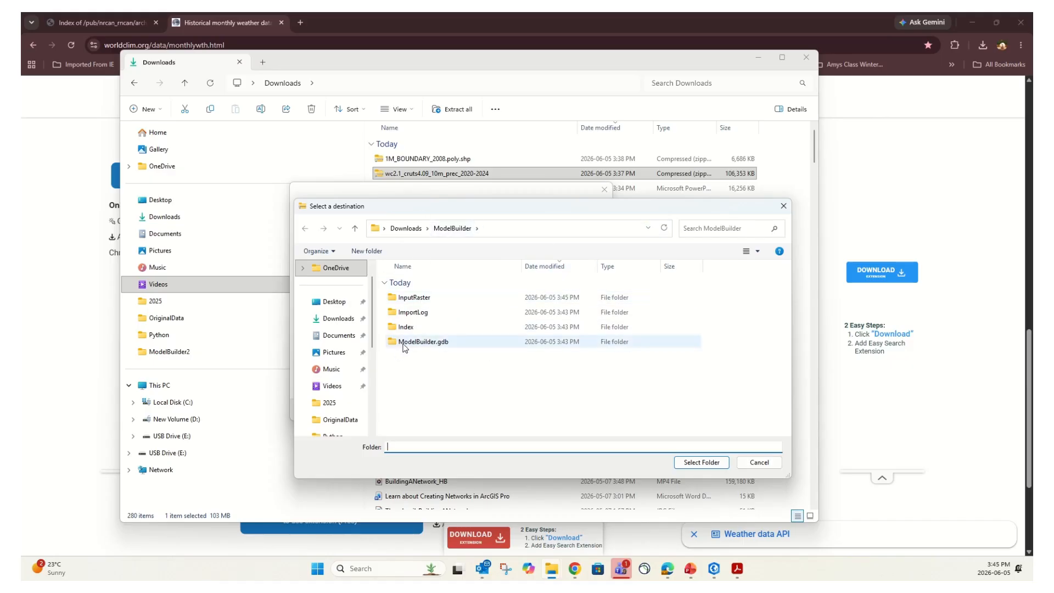
double_click(414, 298)
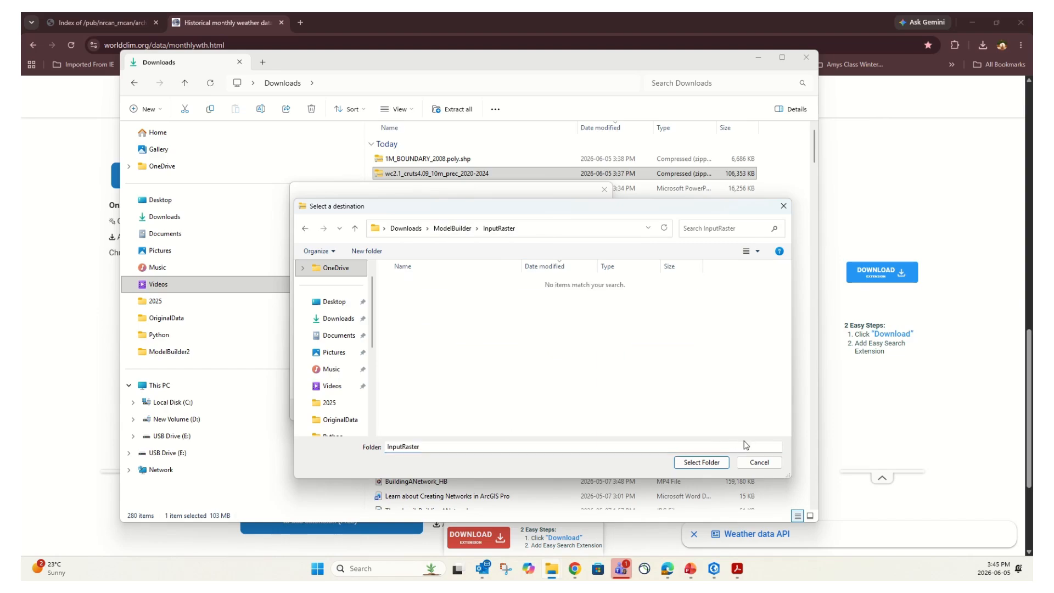
left_click(700, 462)
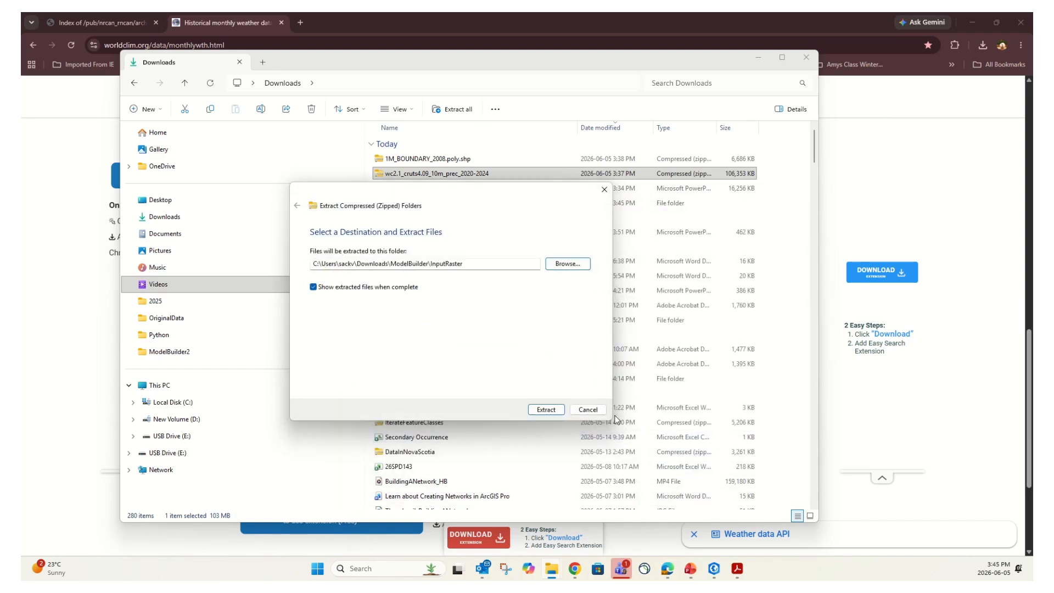
left_click(546, 411)
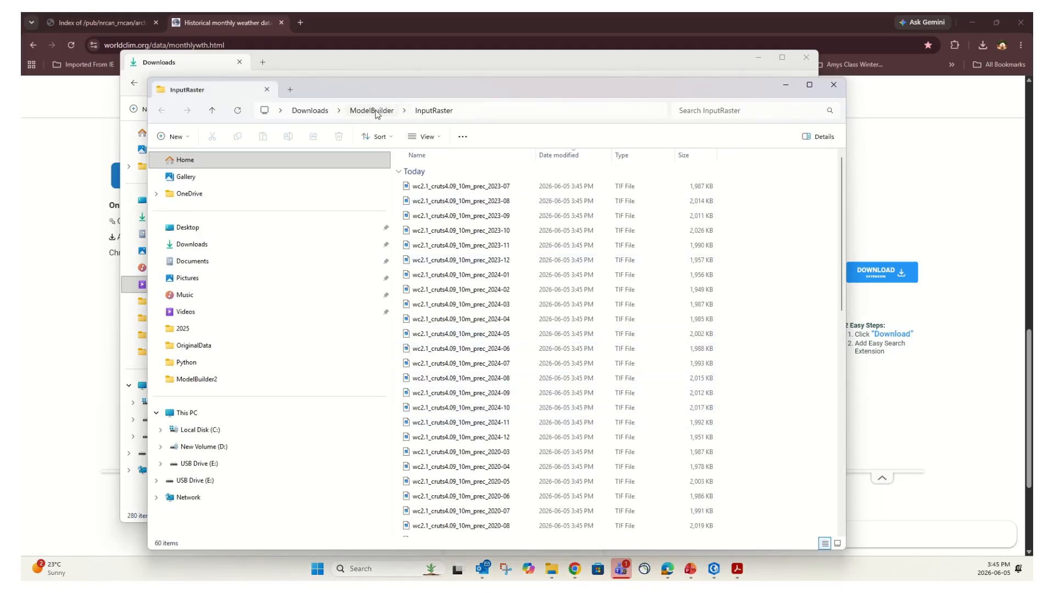
Scroll through the 60 extracted monthly precipitation TIFs in InputRaster
scroll(502, 242, "down", 10)
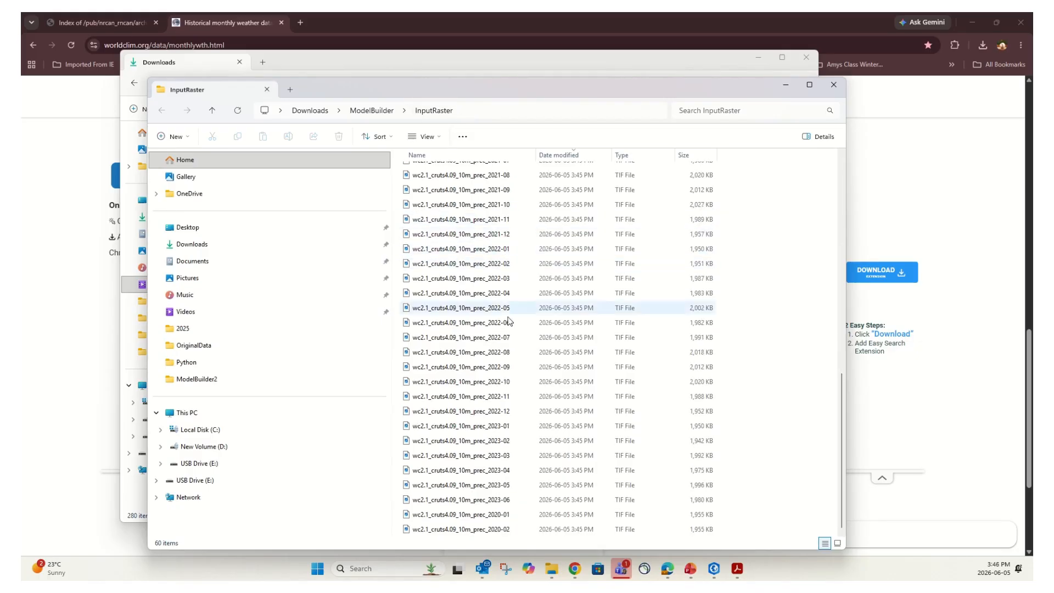
scroll(560, 280, "up", 10)
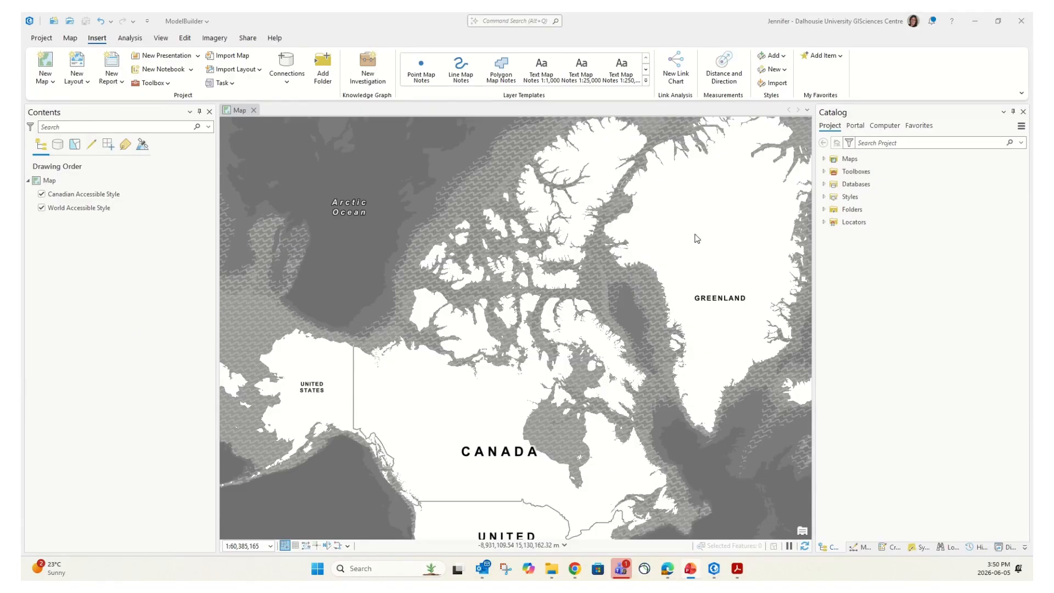
Use Add Data to add bndlam_poly.shp from the ModelBuilder folder connection to the map
left_click(71, 38)
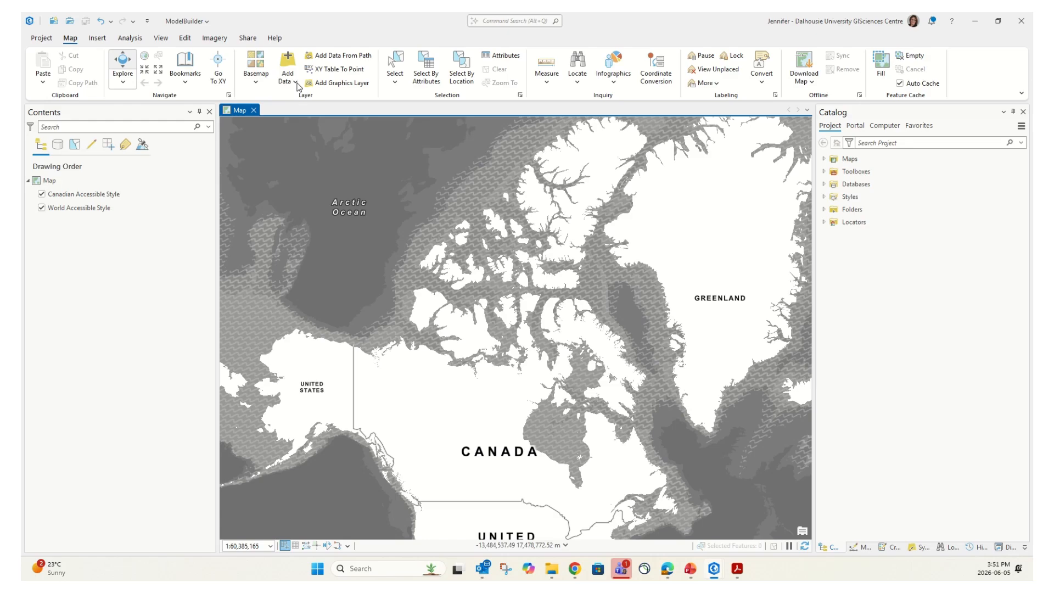
left_click(294, 65)
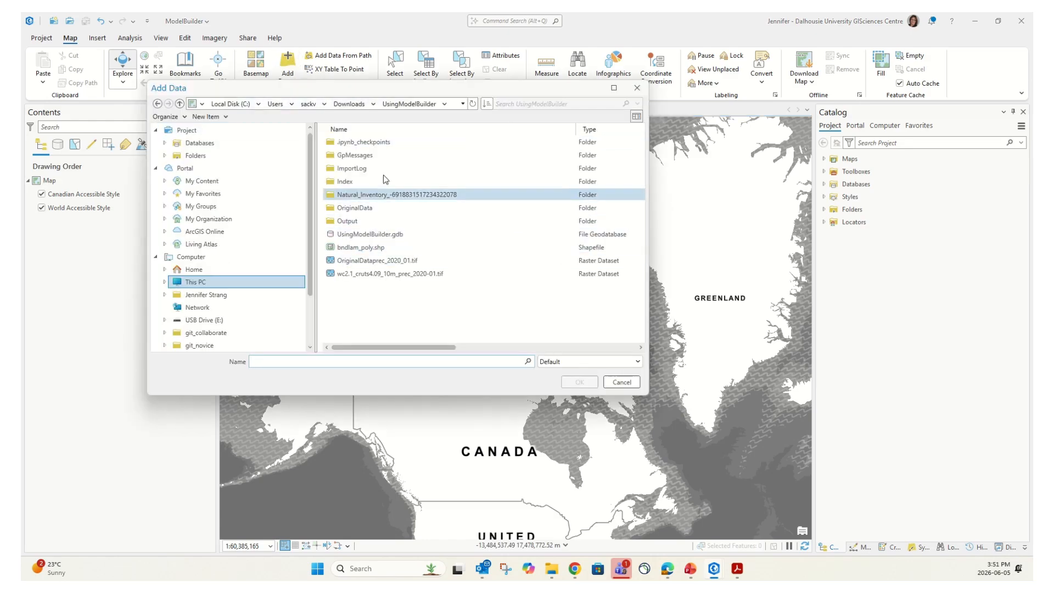
left_click(362, 109)
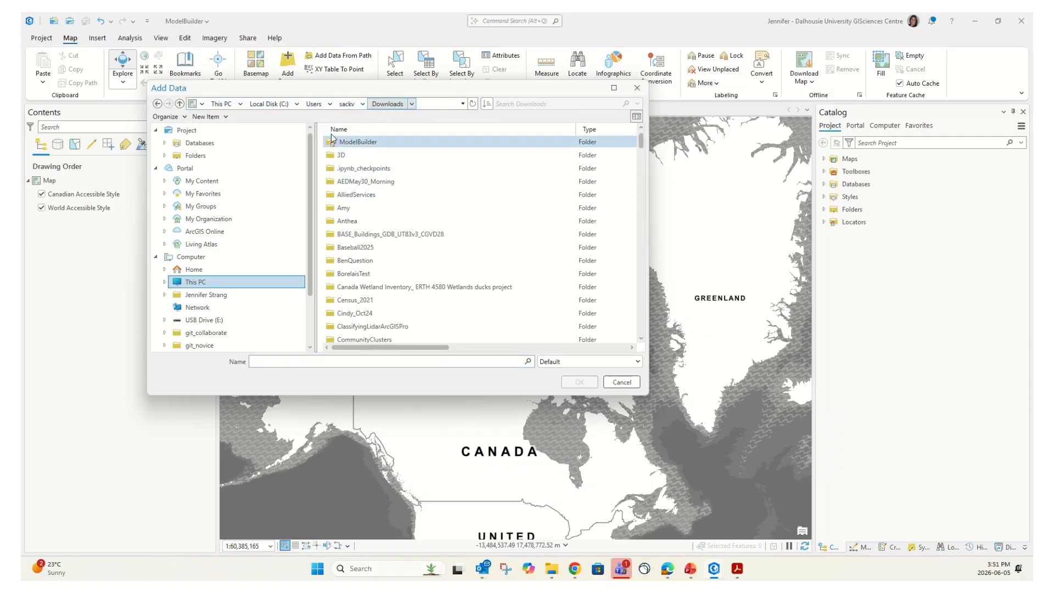
left_click(219, 159)
double_click(344, 144)
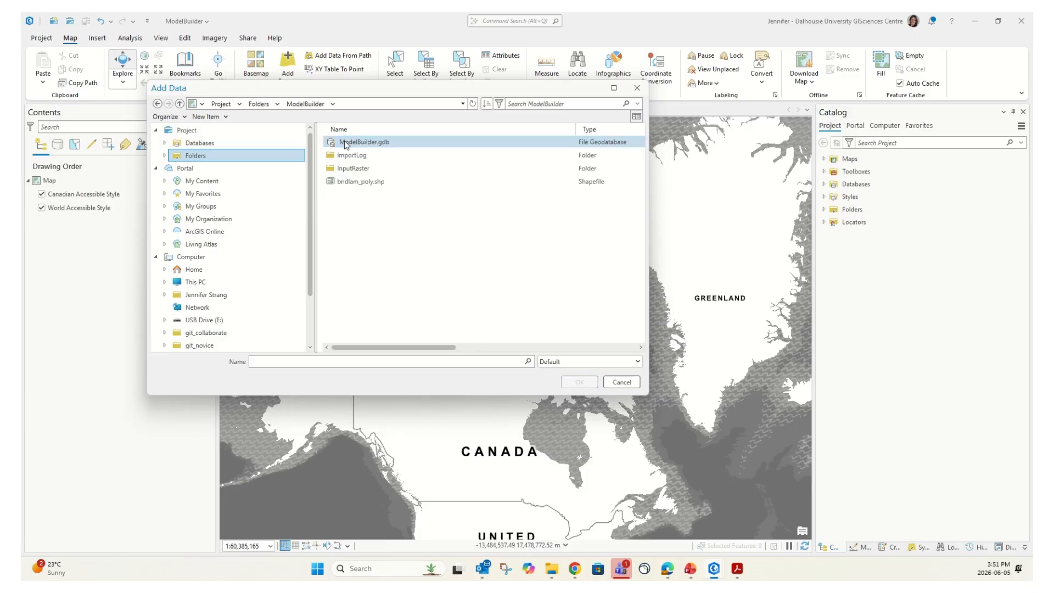
left_click(360, 183)
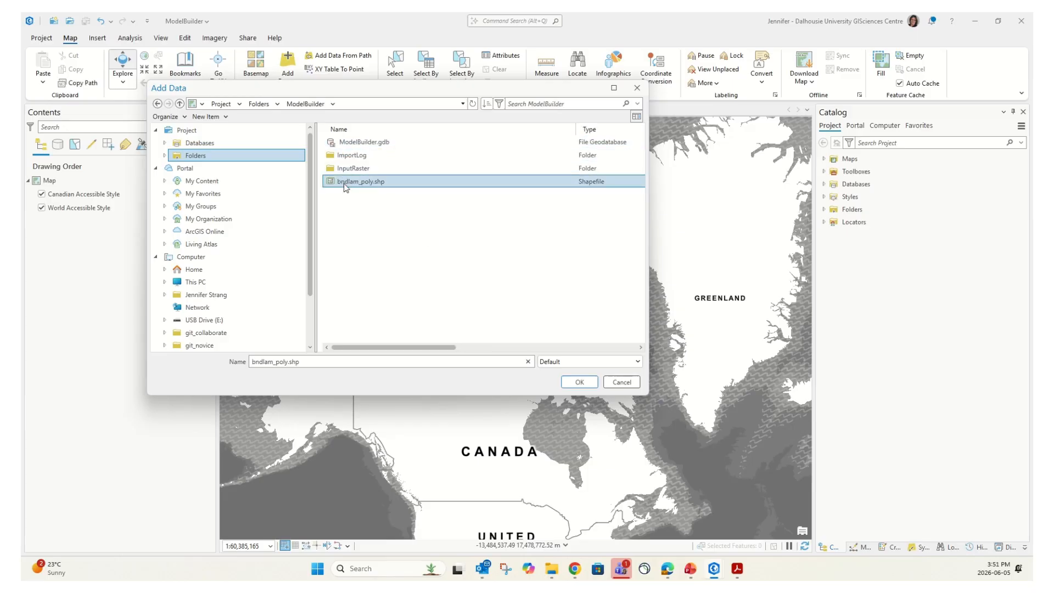
left_click(580, 383)
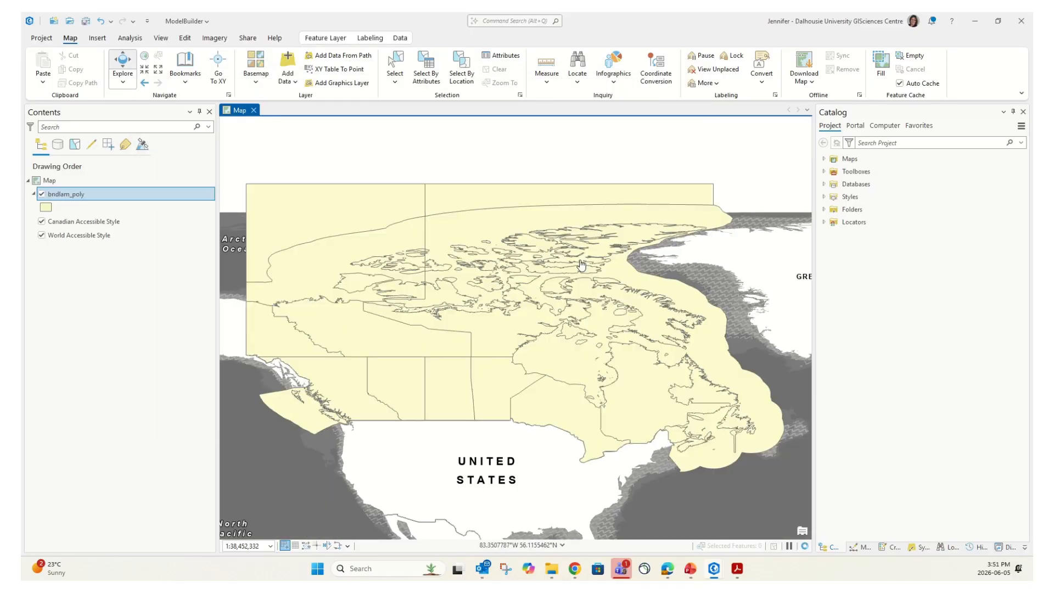
Add prec_2020_01.tif and prec_2020_02.tif from InputRaster, declining statistics calculation for both
left_click(287, 65)
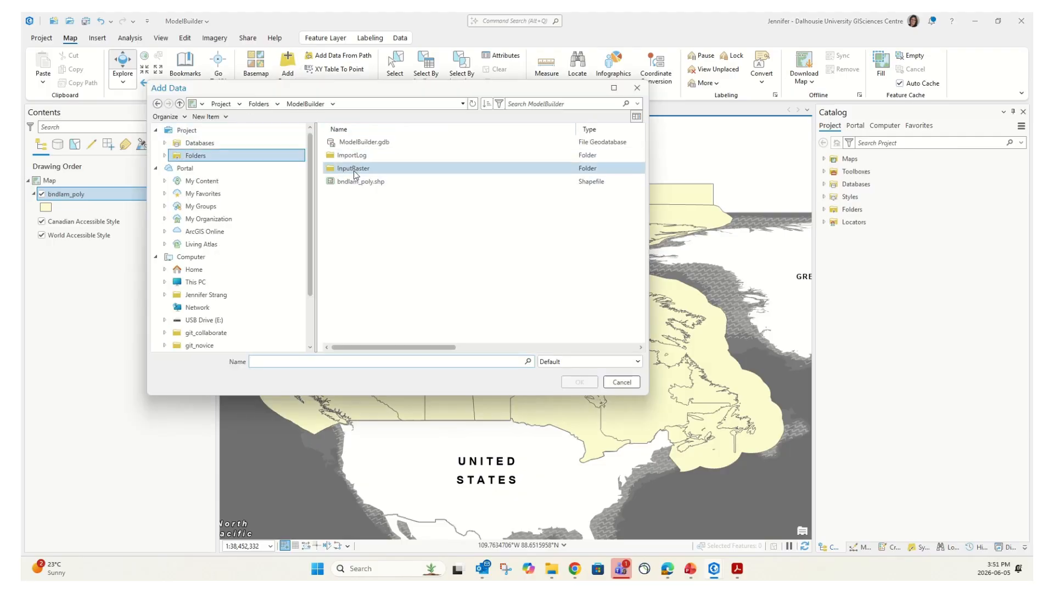
double_click(361, 171)
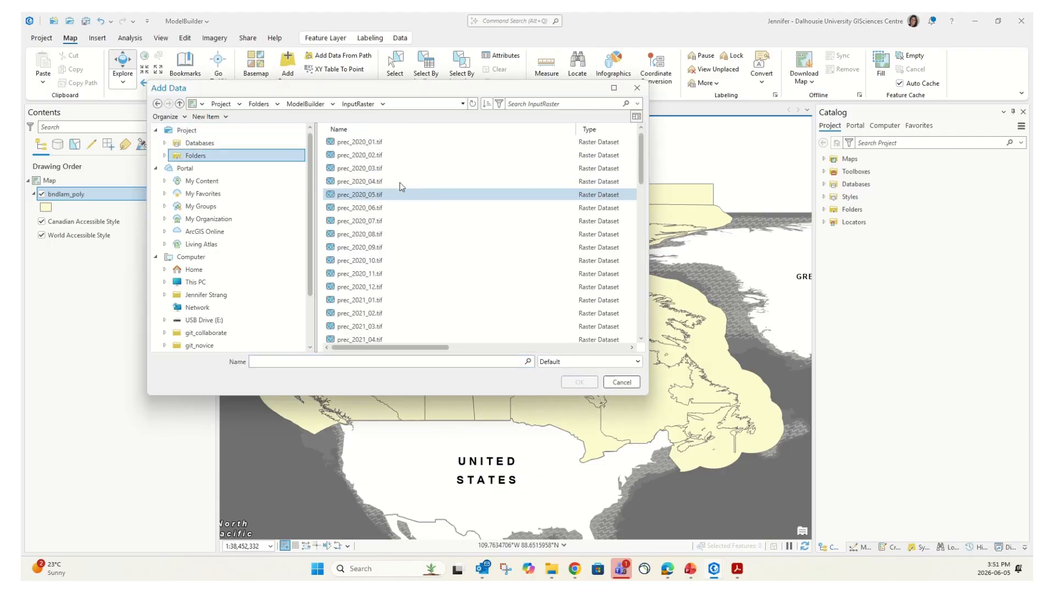
left_click(371, 143)
left_click(369, 155, "ctrl")
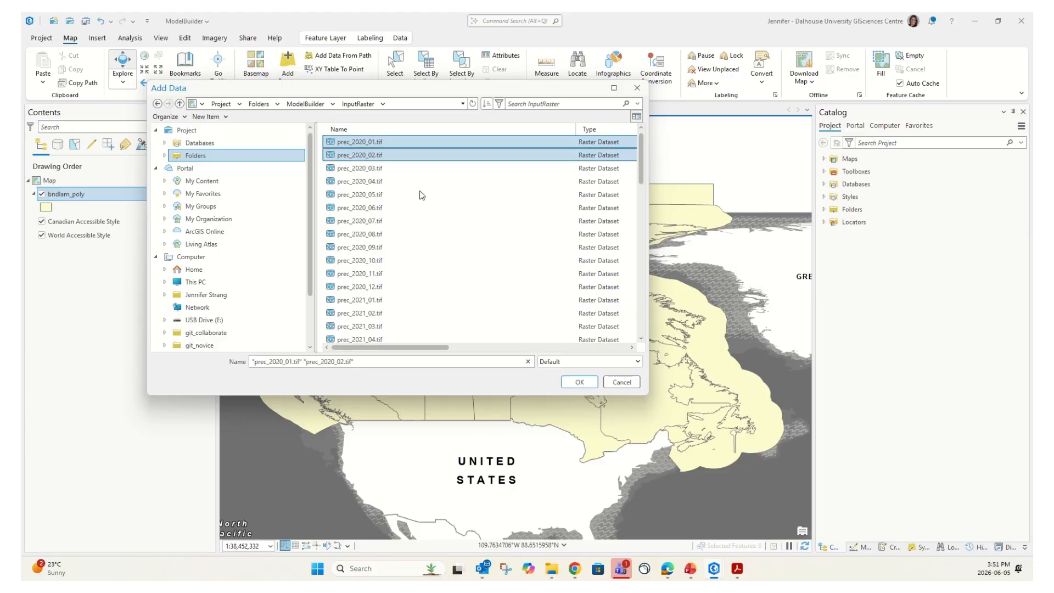
left_click(579, 383)
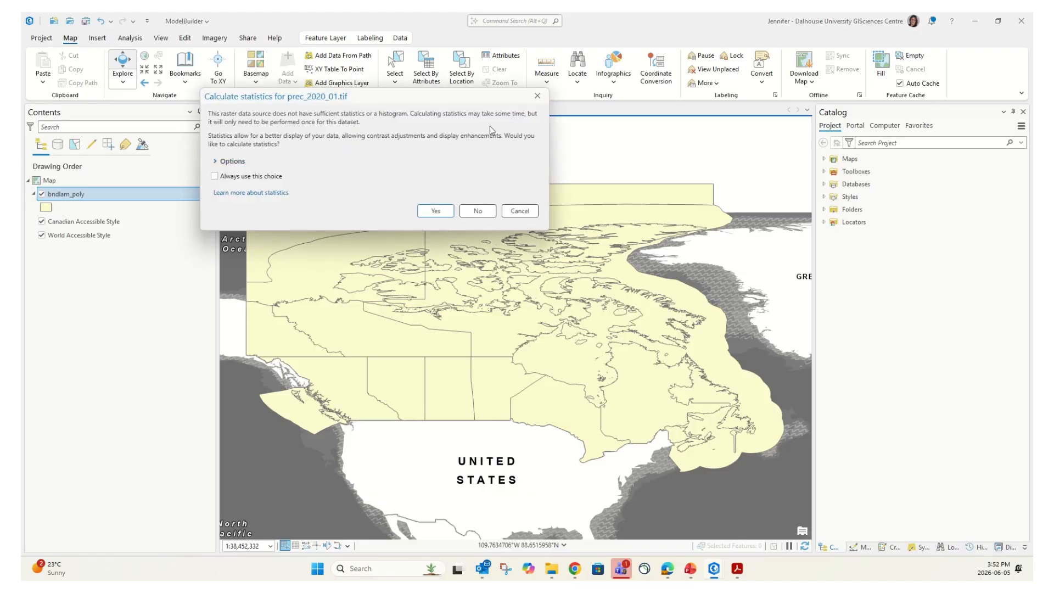
left_click(478, 211)
left_click(478, 211)
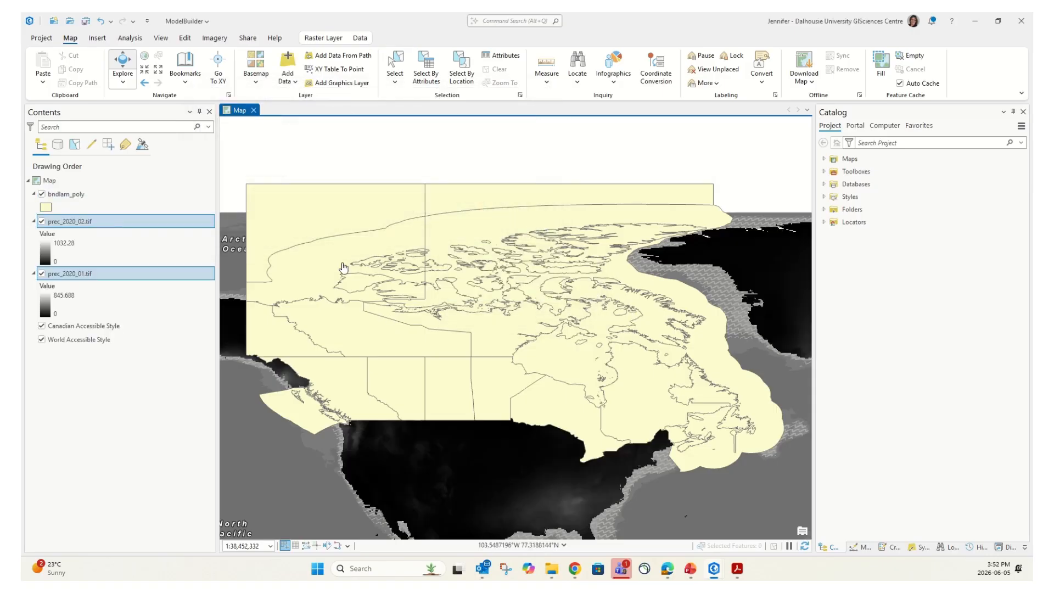
Turn off the Canadian Accessible Style and World Accessible Style basemap layers
scroll(553, 294, "down", 2)
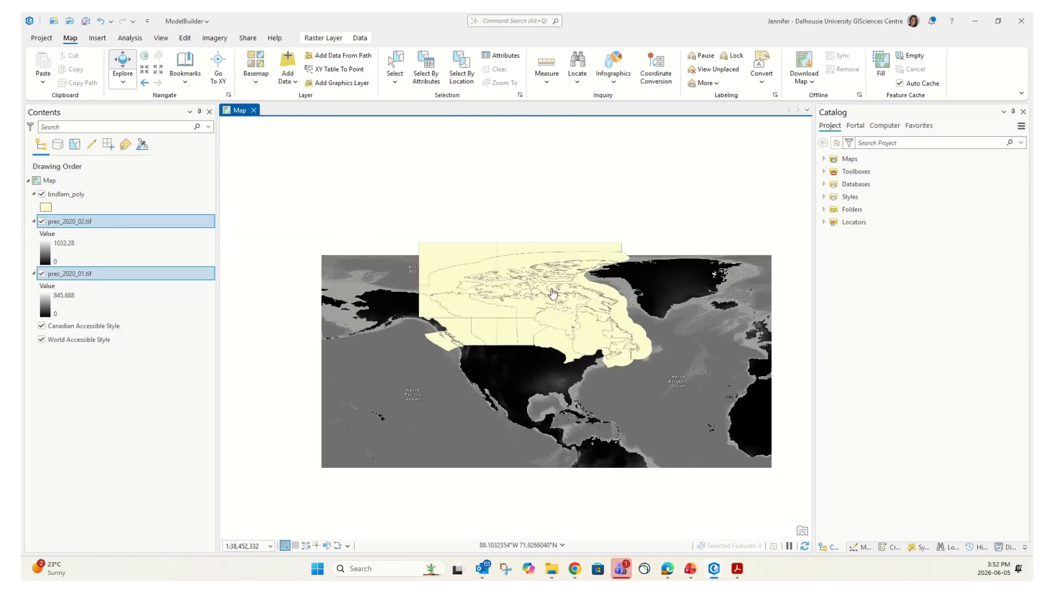
left_click(42, 326)
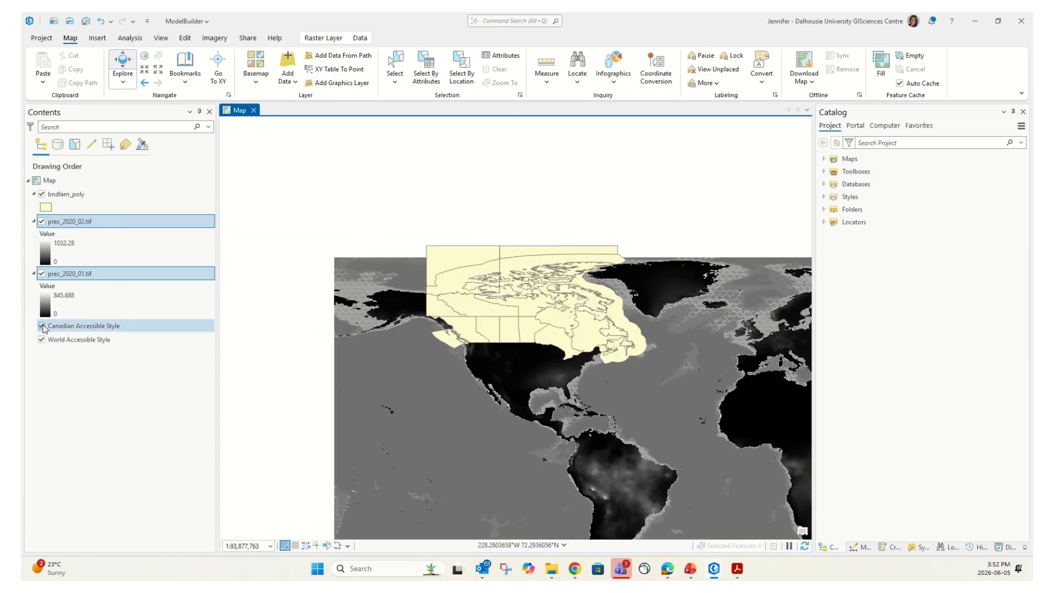
left_click(42, 341)
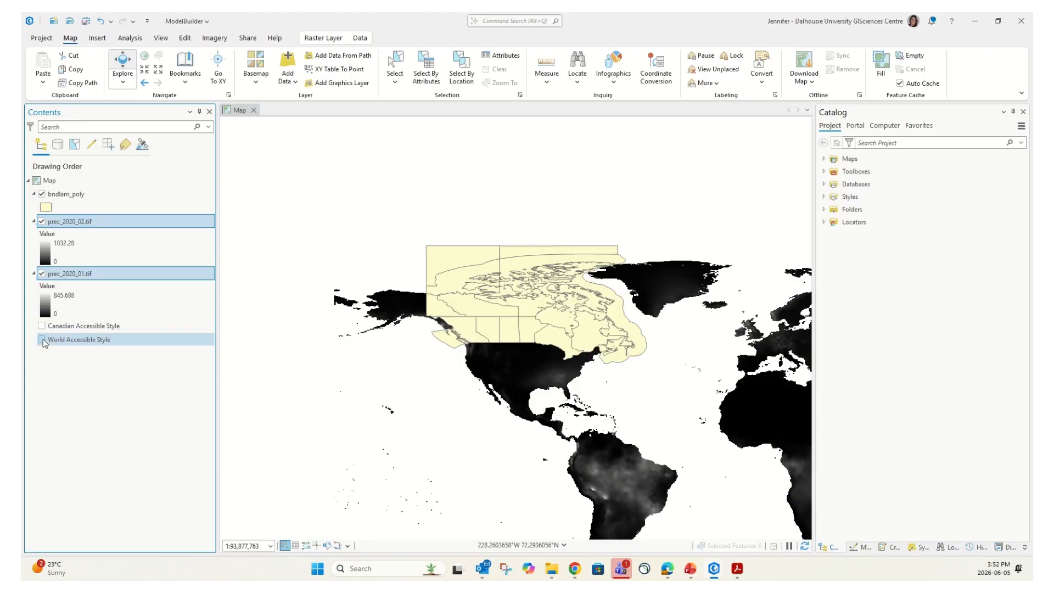
Hide the bndlam_poly boundary layer and pan out to view the whole world
left_click(42, 195)
left_click(42, 195)
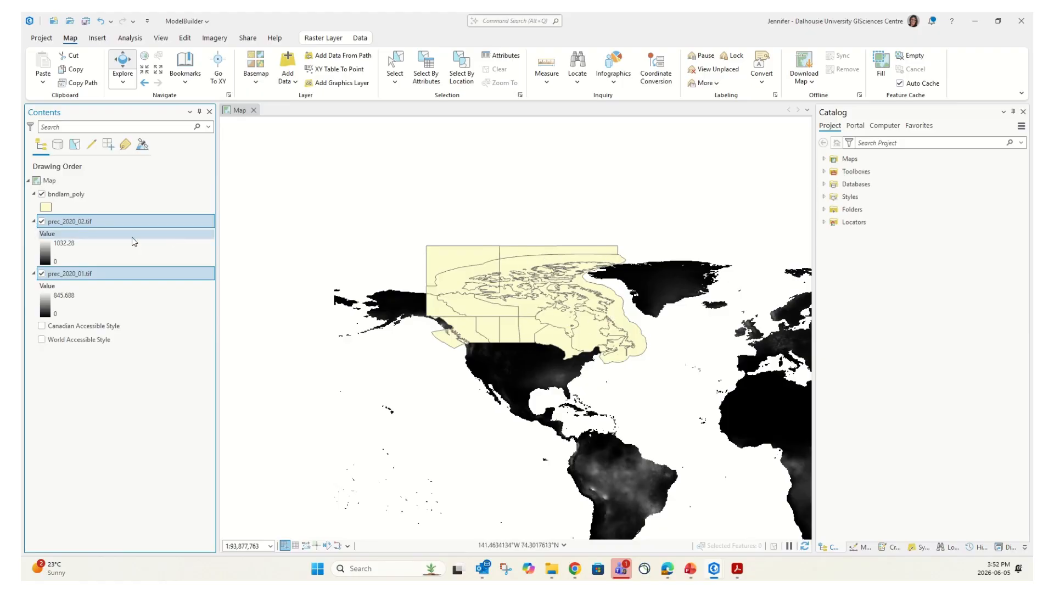
left_click(41, 194)
left_click_drag(619, 330, 527, 225)
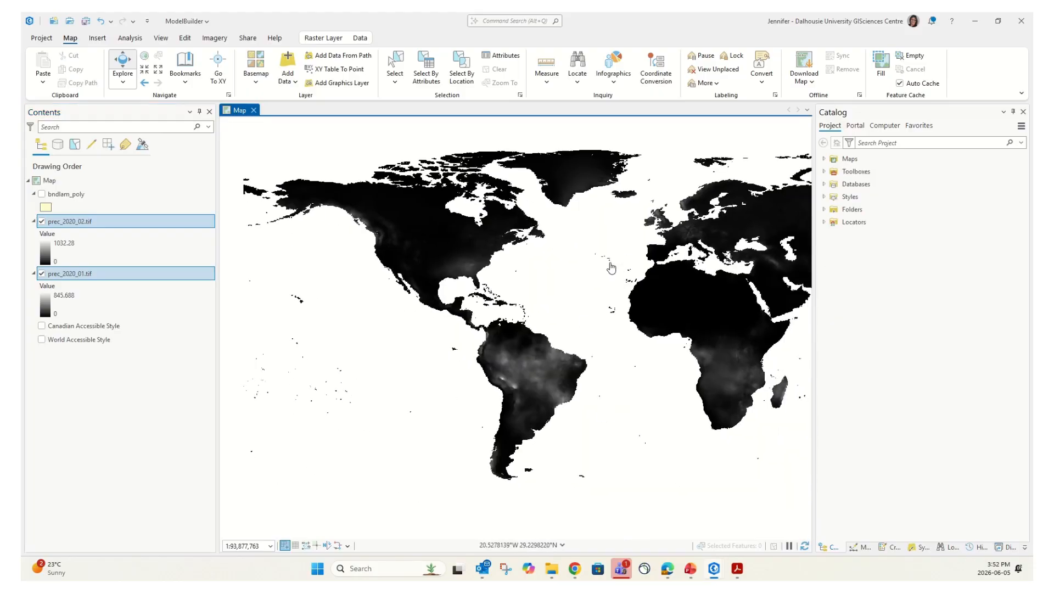
scroll(610, 263, "down", 2)
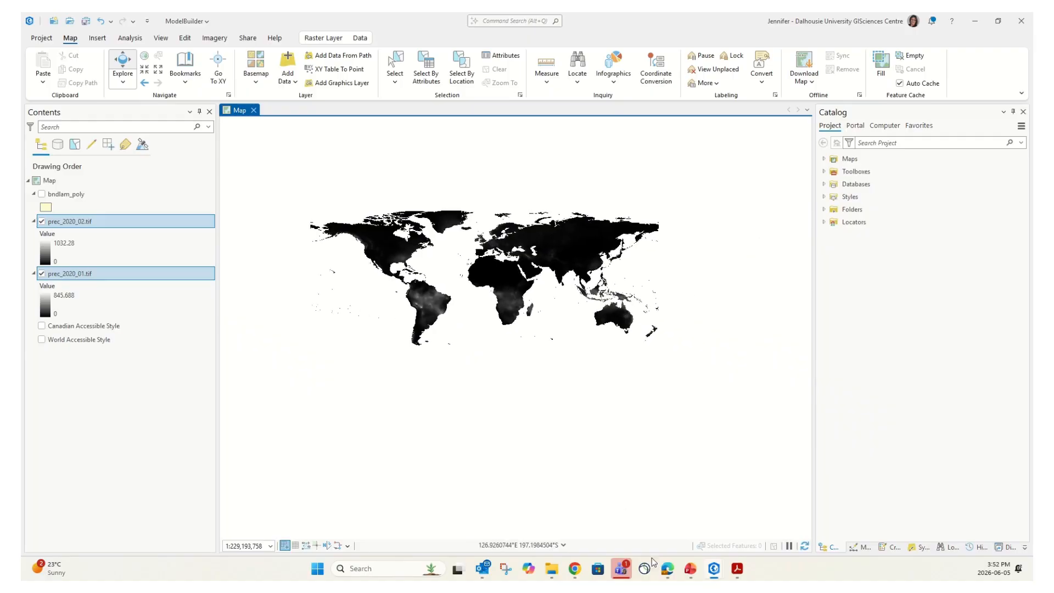
scroll(390, 280, "up", 1)
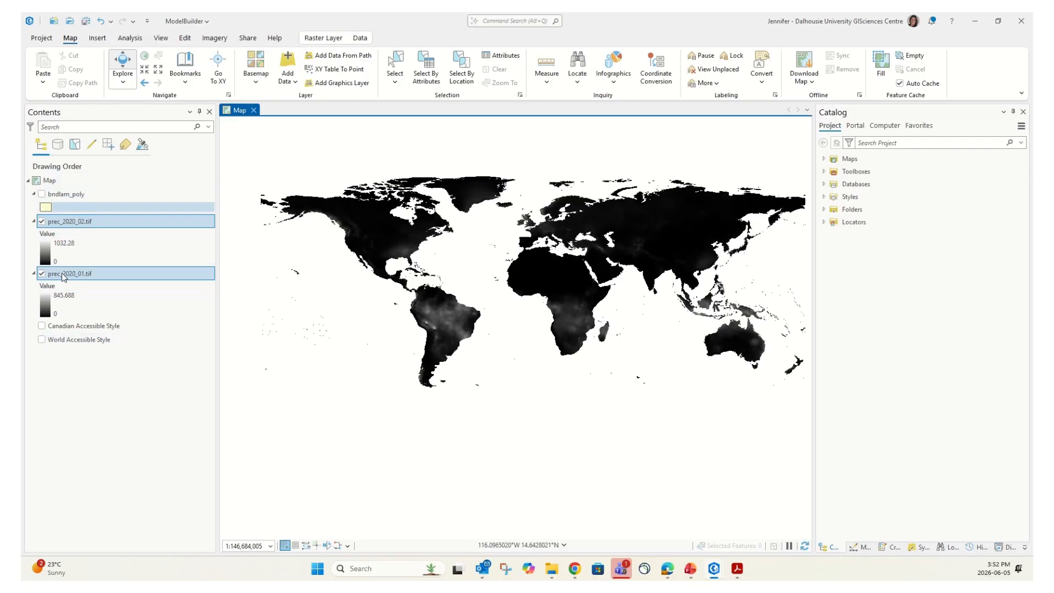
Read both rasters' pixel values at a map point, then set Explore to identify Visible Layers only
left_click(418, 231)
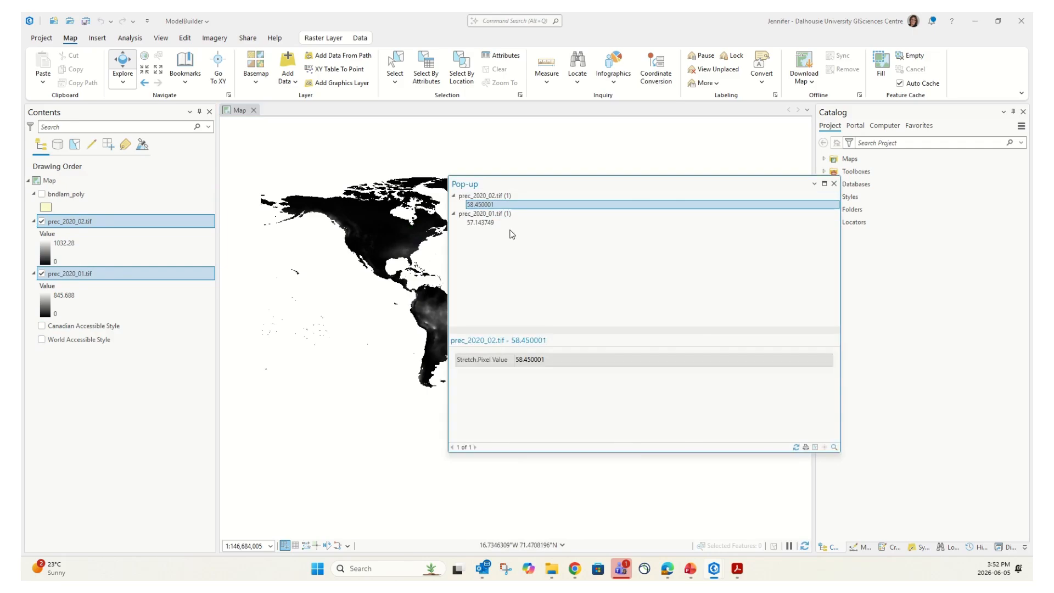
left_click(835, 184)
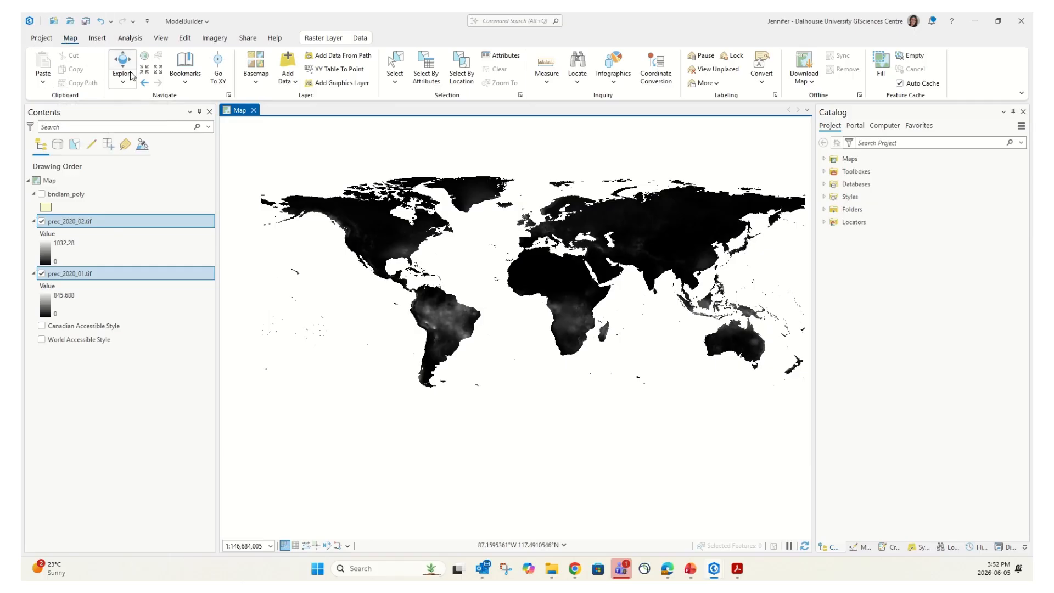
left_click(123, 84)
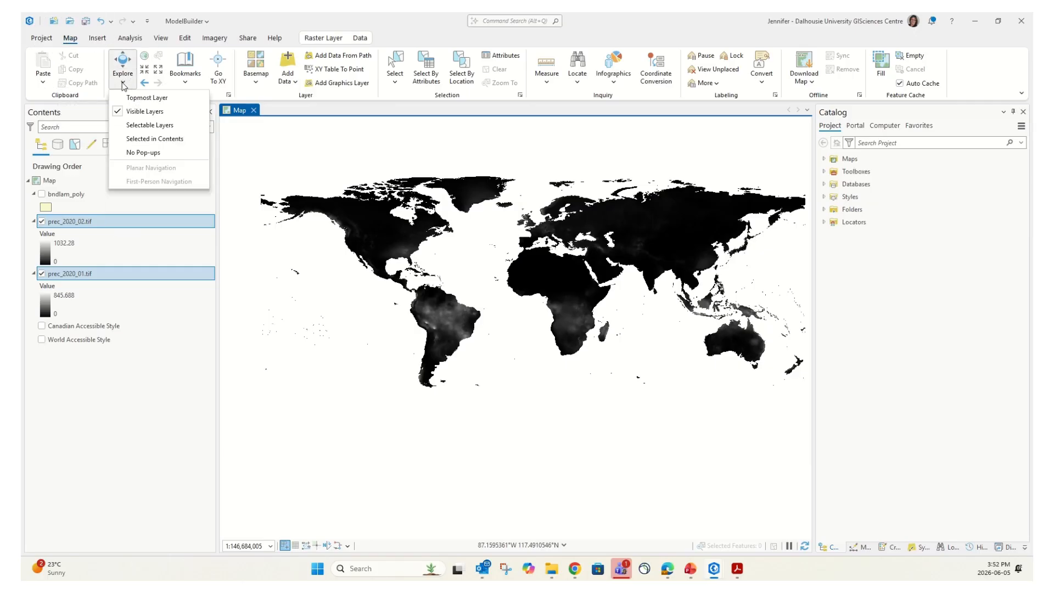
left_click(145, 114)
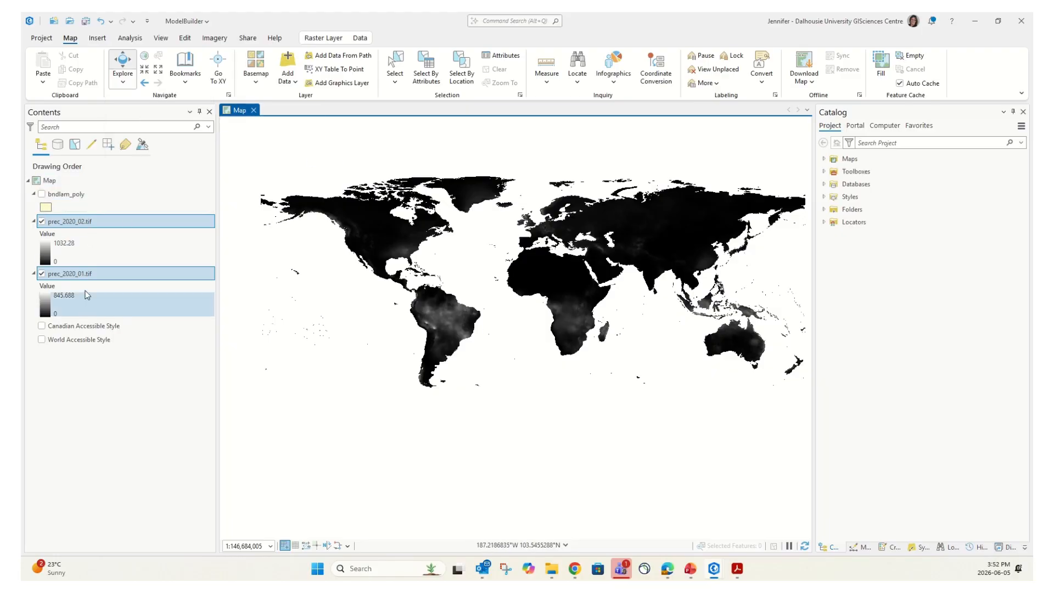
Check precipitation values at a point in North America, then turn bndlam_poly back on
left_click(411, 237)
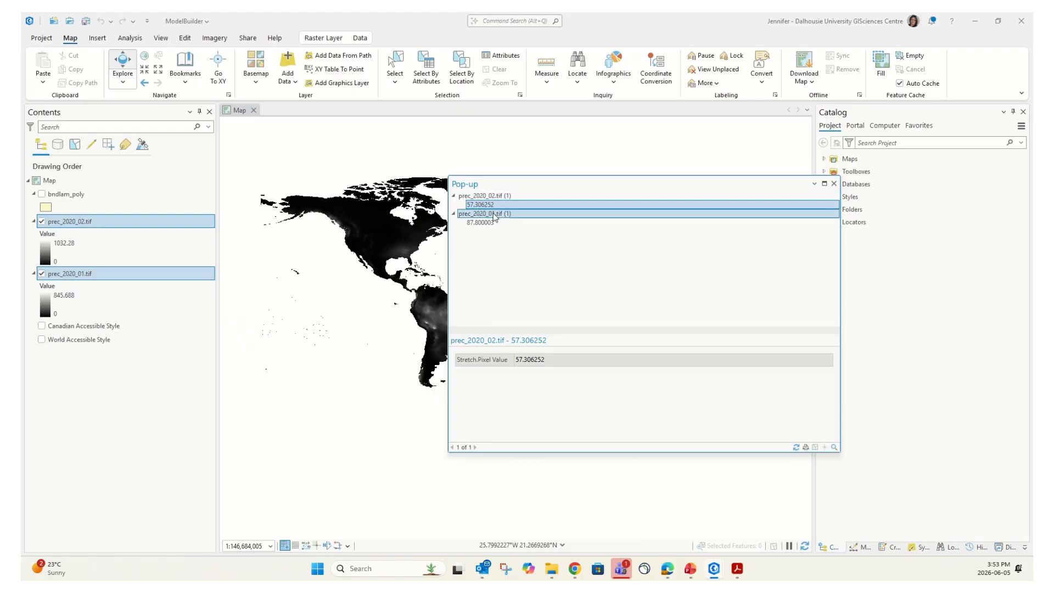
left_click(834, 184)
left_click(42, 194)
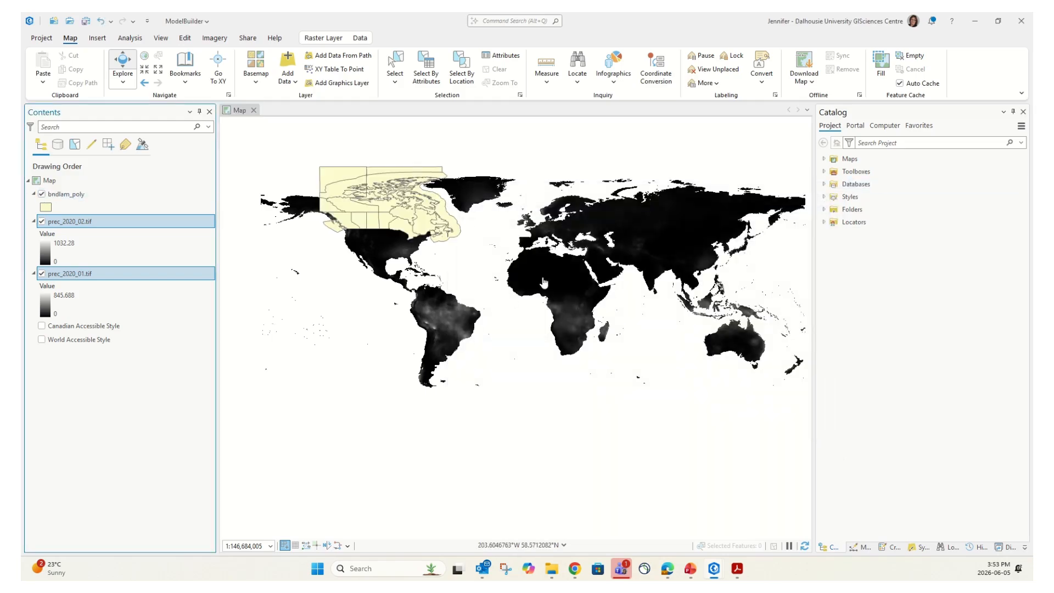
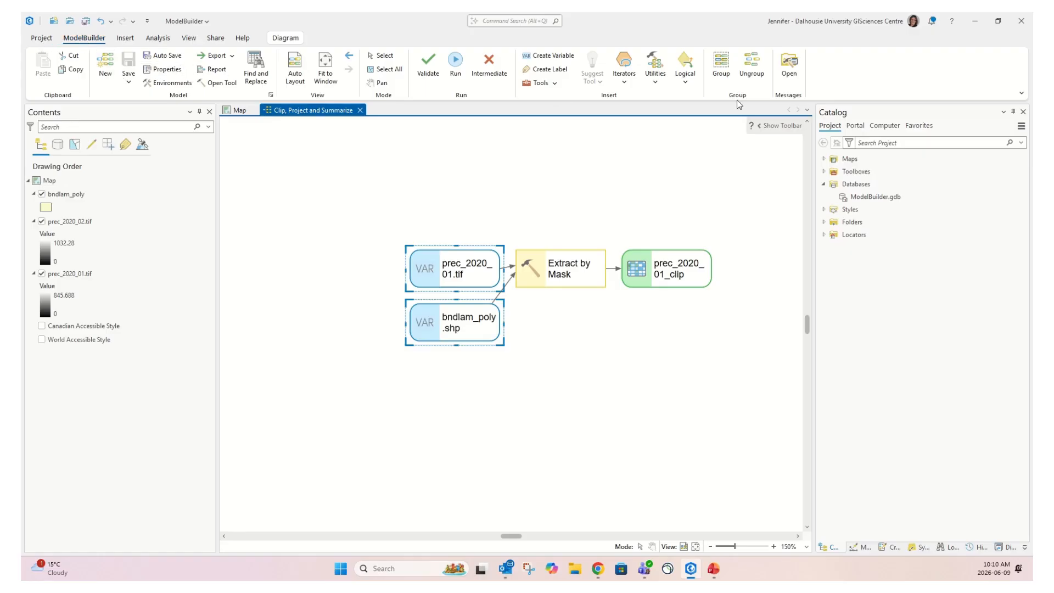
Validate and run the Extract by Mask model to produce prec_2020_01_clip, then return to the map
left_click(428, 66)
left_click(429, 67)
left_click(459, 65)
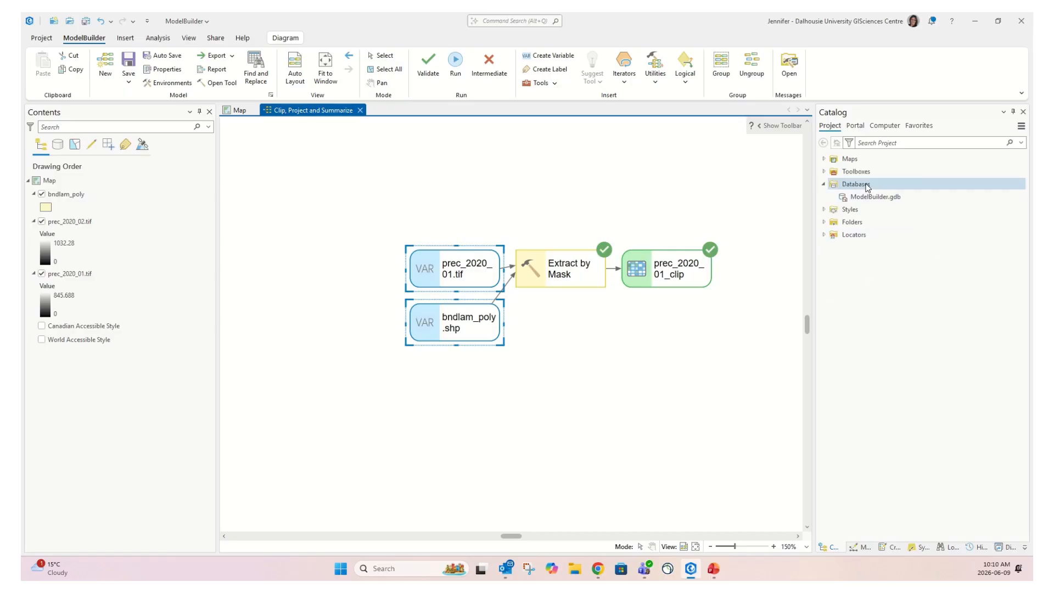
left_click(235, 111)
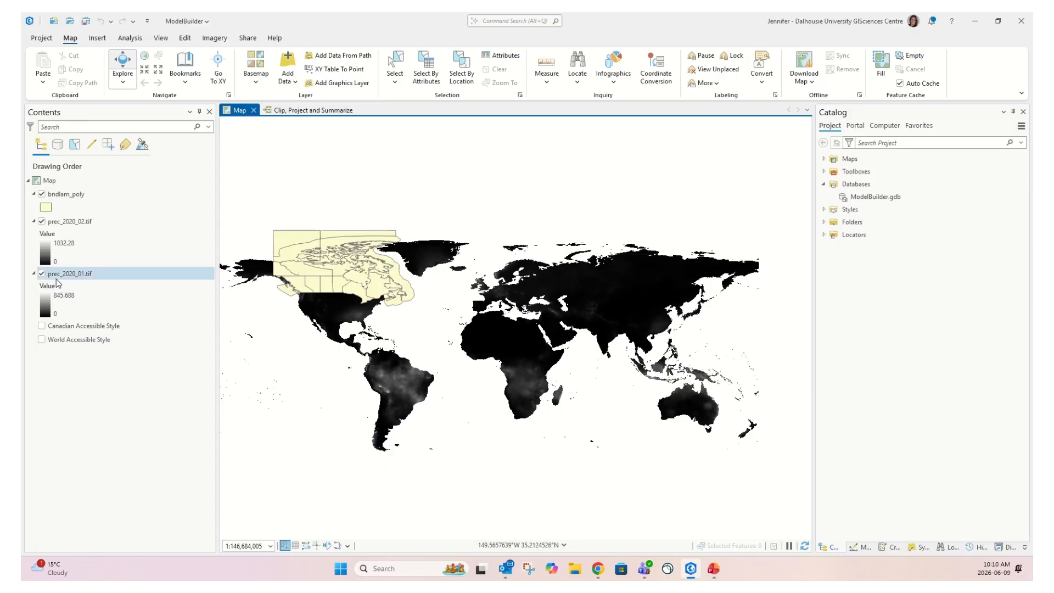
Hide prec_2020_02.tif, toggle bndlam_poly, and select ModelBuilder.gdb under Databases in Catalog
left_click(41, 221)
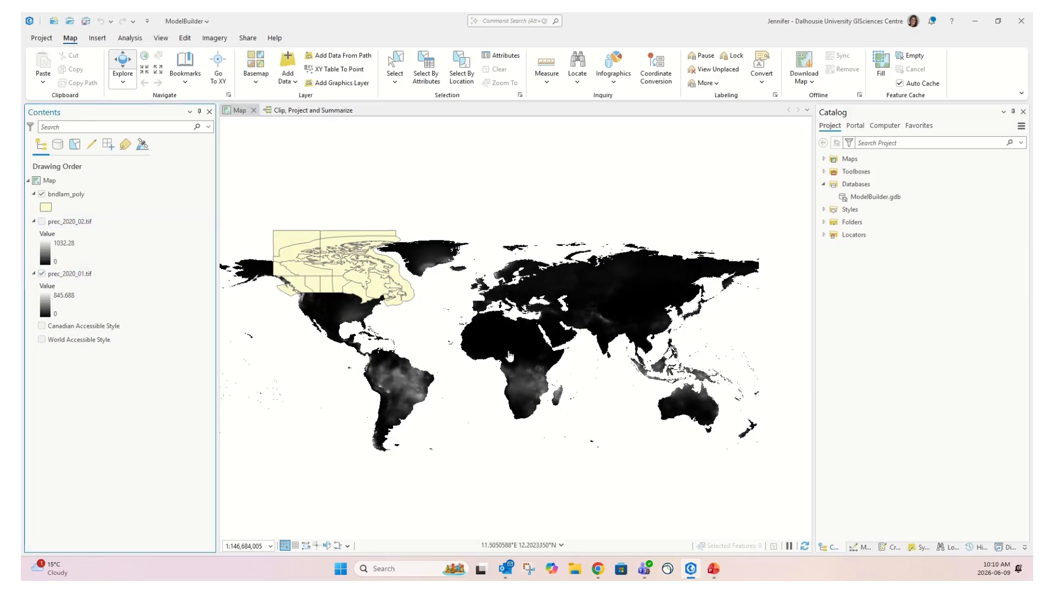
left_click(83, 278)
left_click(41, 195)
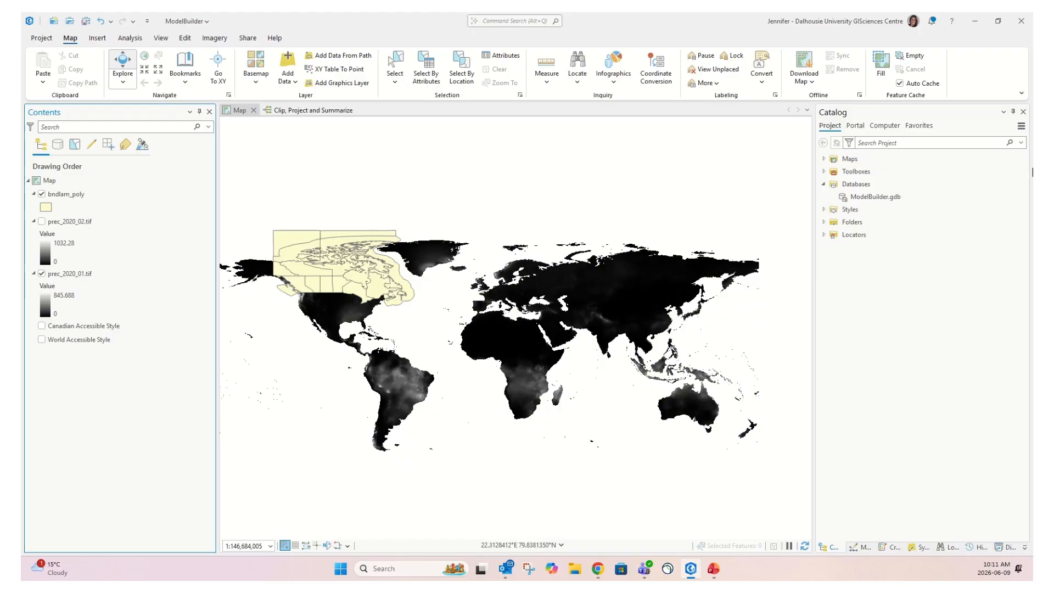
left_click(859, 185)
left_click(875, 198)
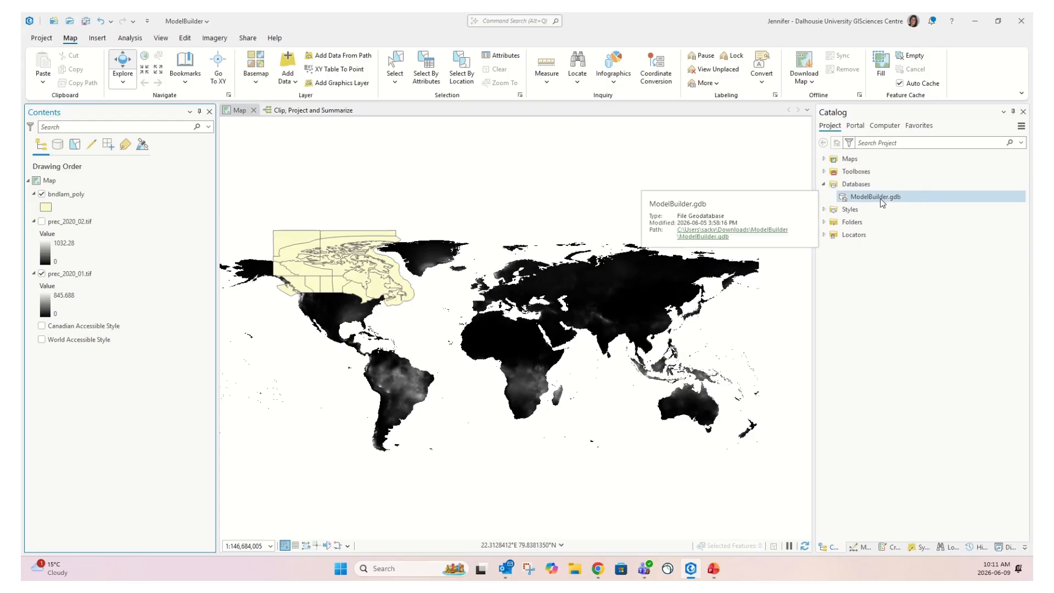
Refresh ModelBuilder.gdb and add the prec_2020_01_clip raster to the current map
right_click(883, 203)
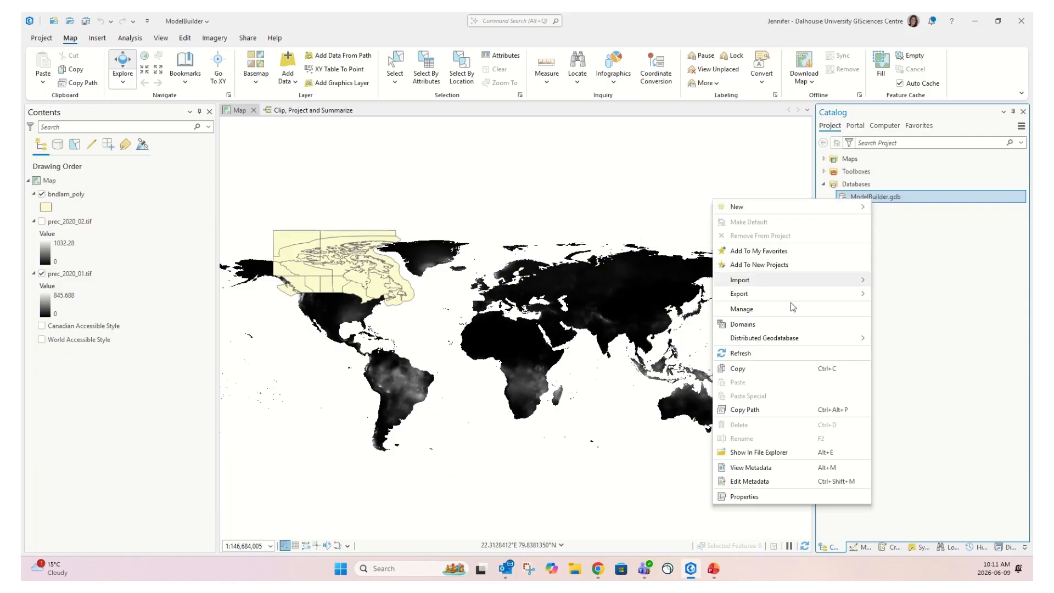
left_click(749, 356)
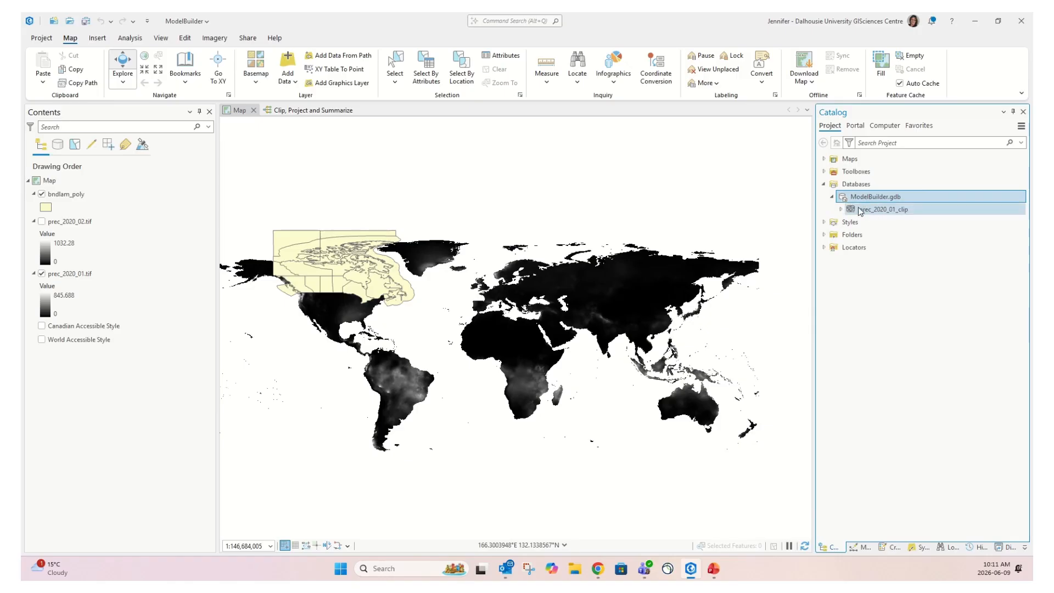
mouse_move(855, 215)
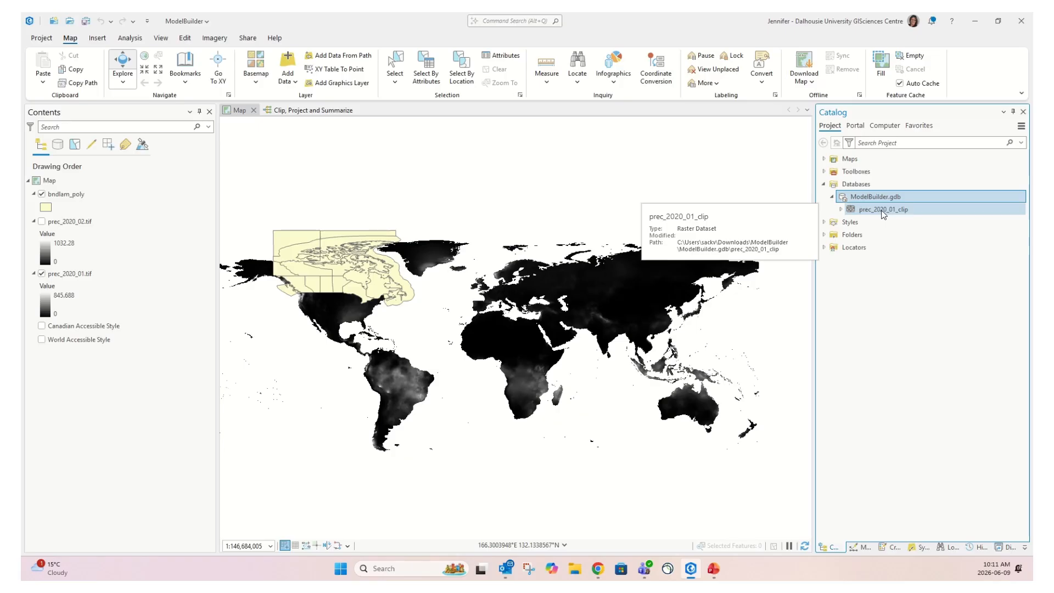
right_click(885, 214)
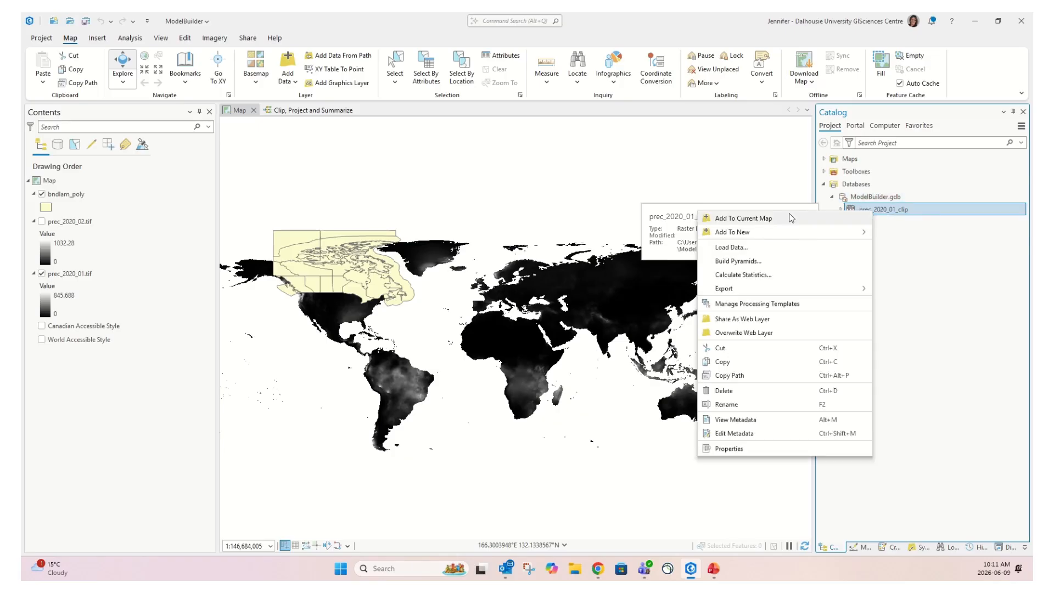
left_click(917, 211)
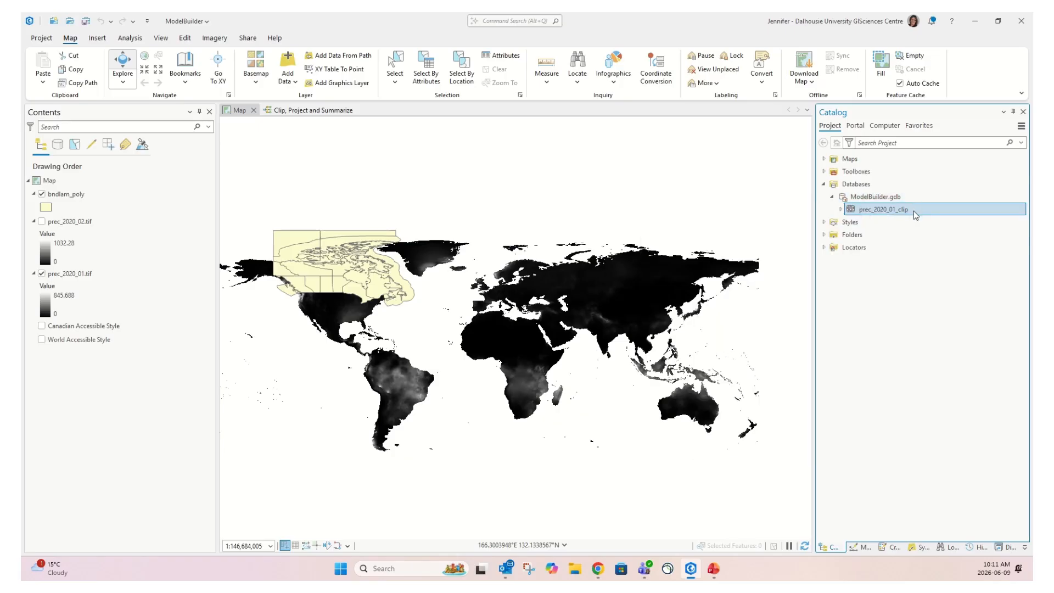
left_click(613, 215)
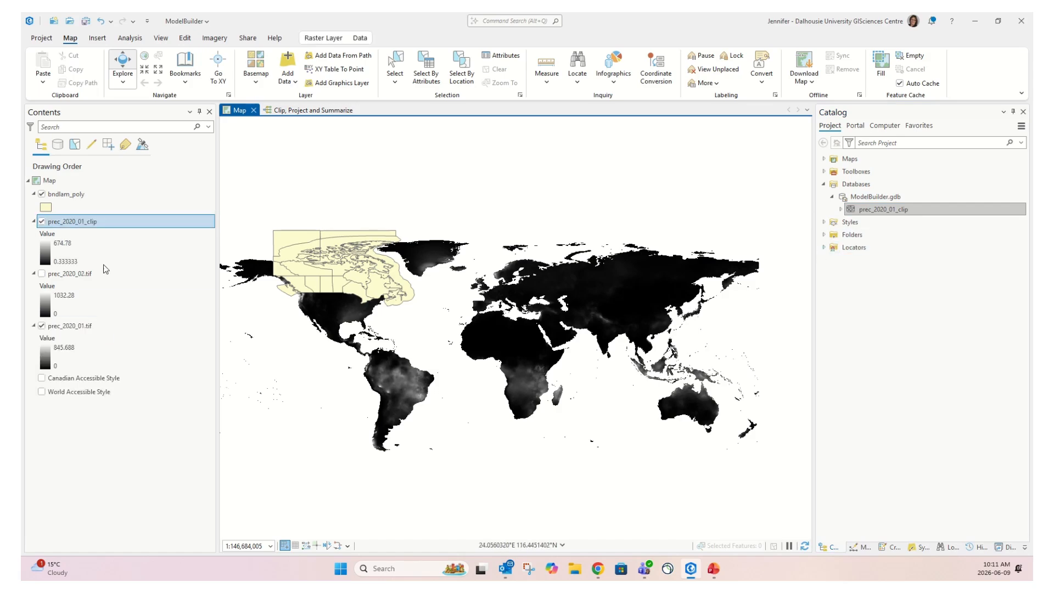
Hide bndlam_poly and open Symbology for the prec_2020_01_clip layer
left_click(41, 195)
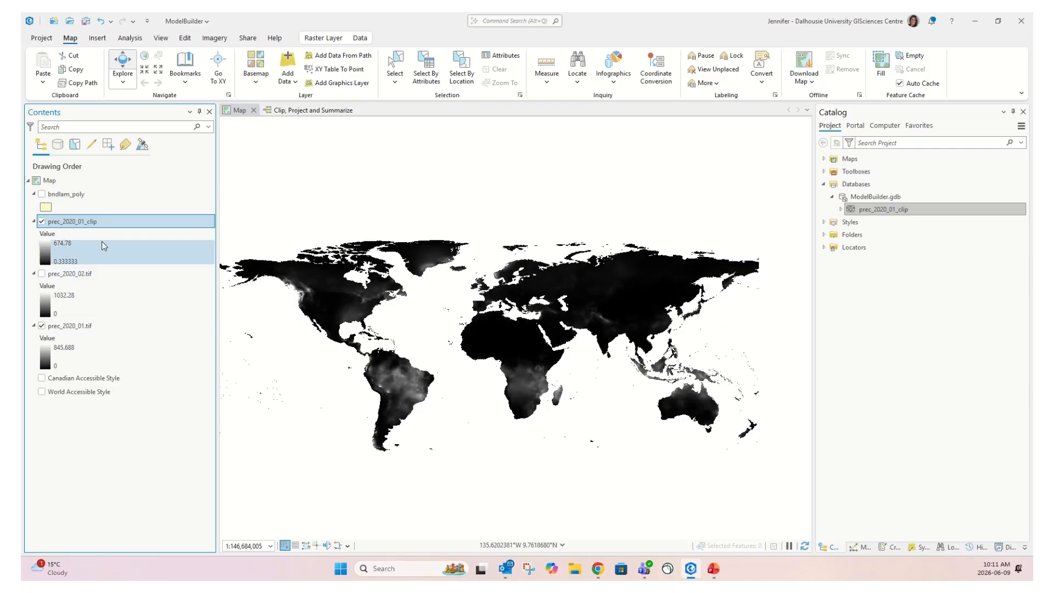
left_click(111, 224)
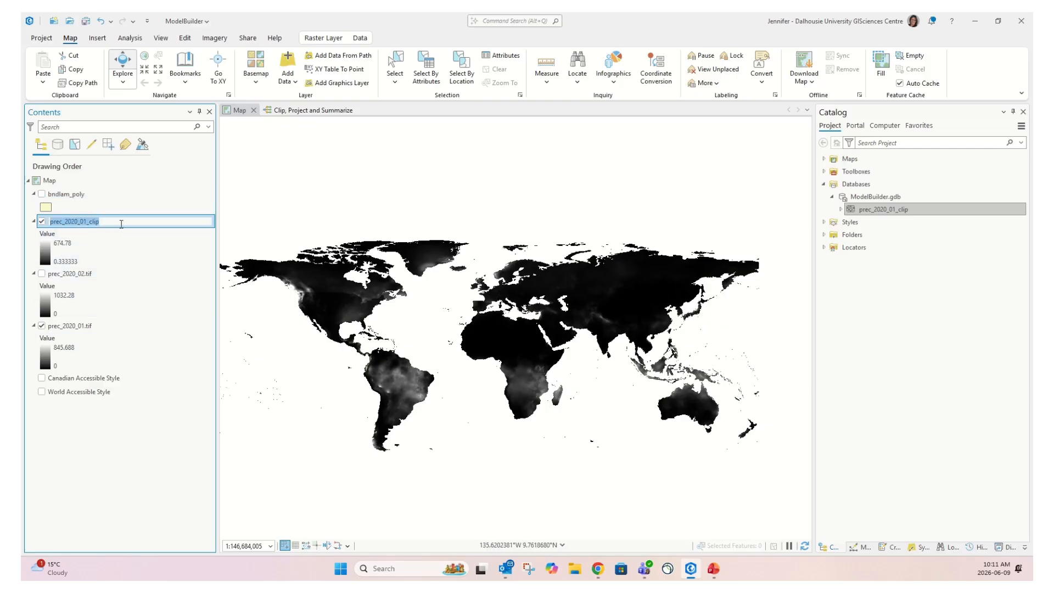
left_click(131, 250)
left_click(135, 219)
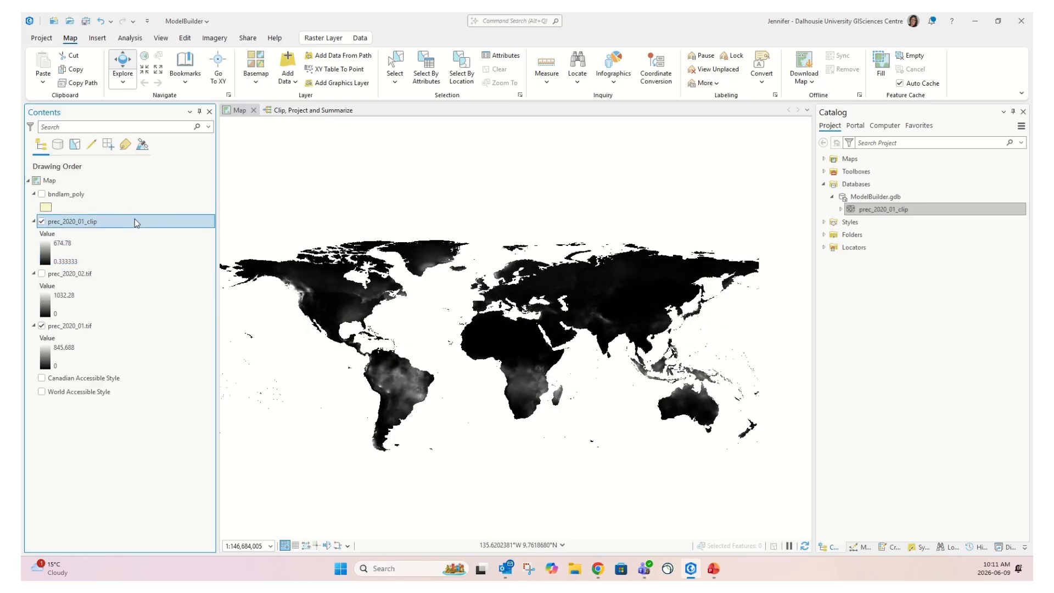
right_click(136, 222)
left_click(168, 406)
Apply the blue-to-red colour scheme to the prec_2020_01_clip stretch symbology
left_click(1019, 192)
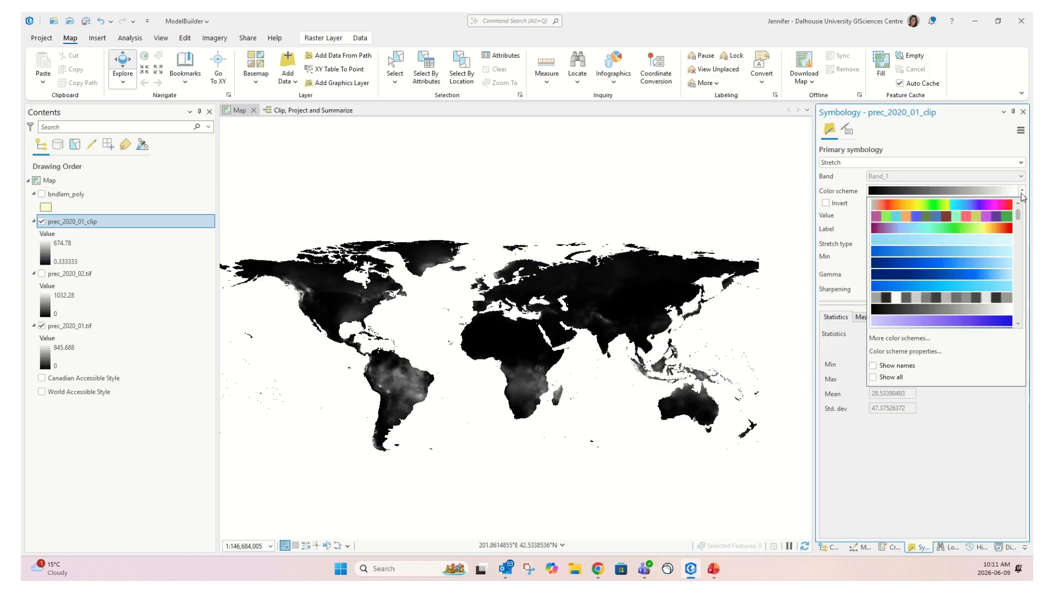
scroll(931, 284, "down", 2)
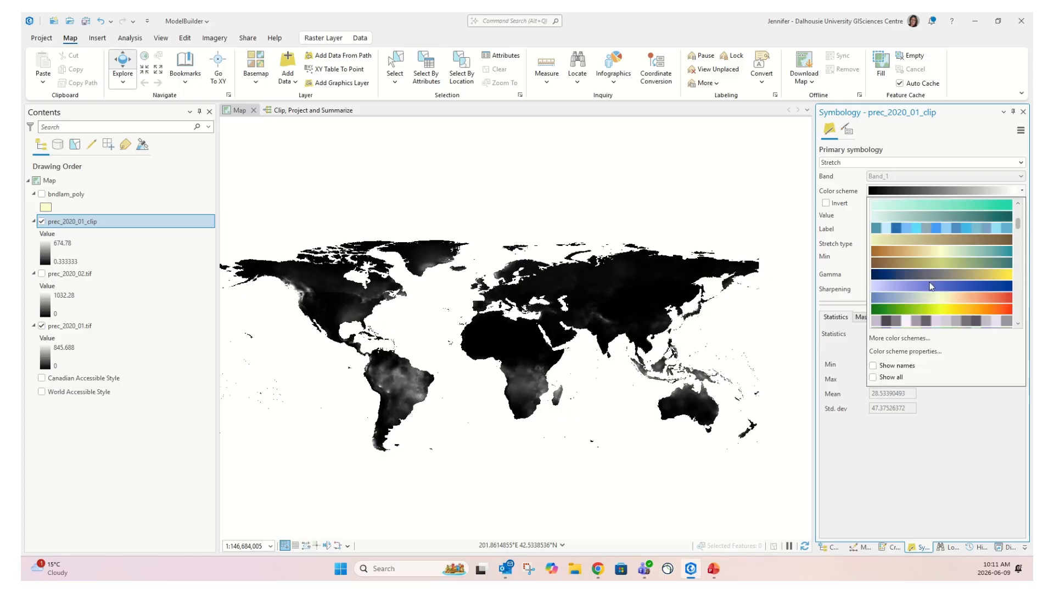
left_click(983, 299)
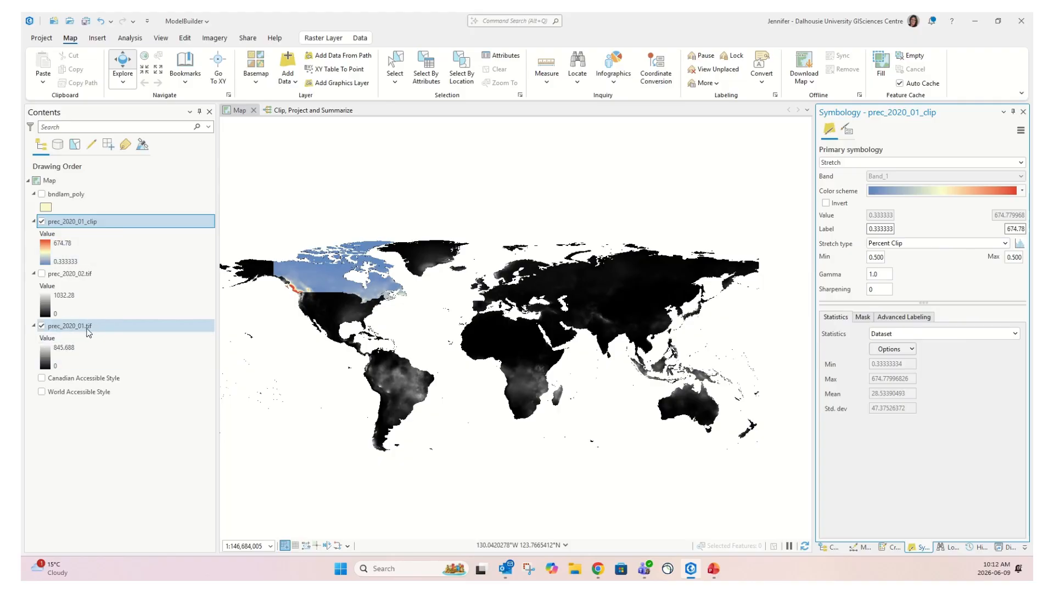
Set Explore pop-ups to show values from all Visible Layers
left_click(71, 41)
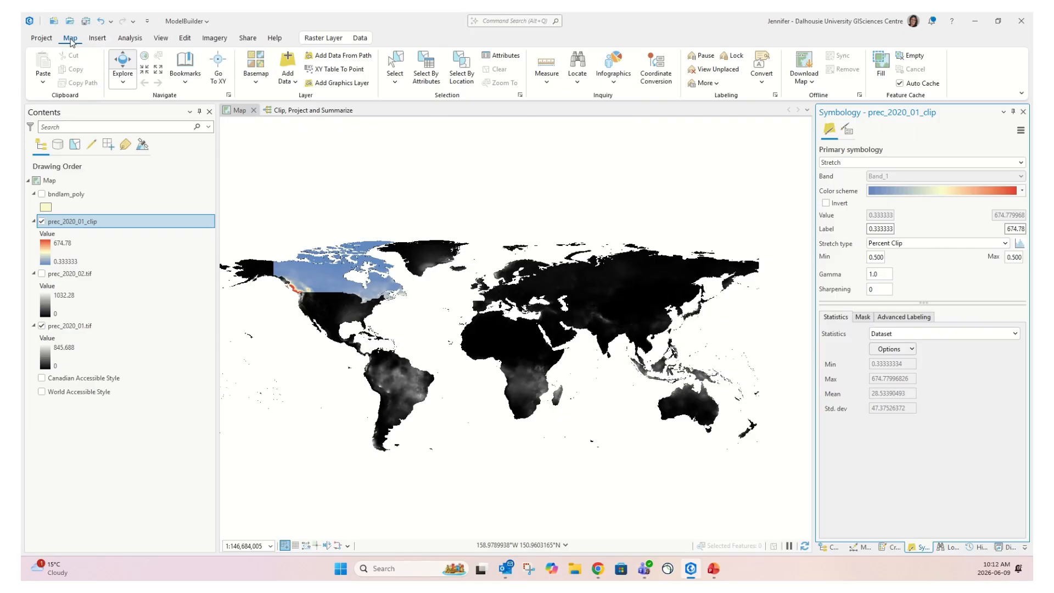
left_click(124, 84)
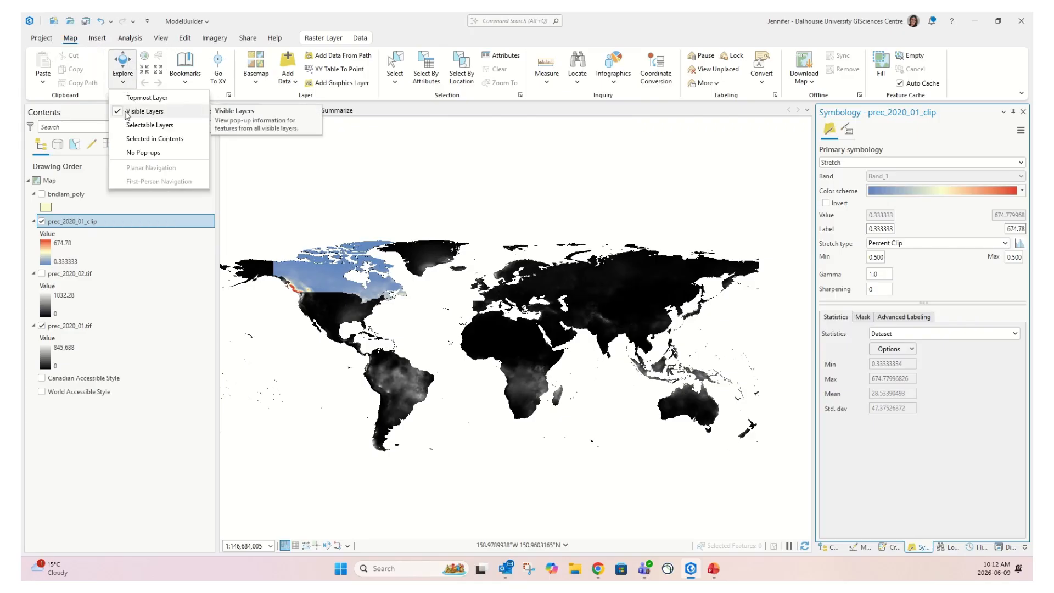
left_click(153, 115)
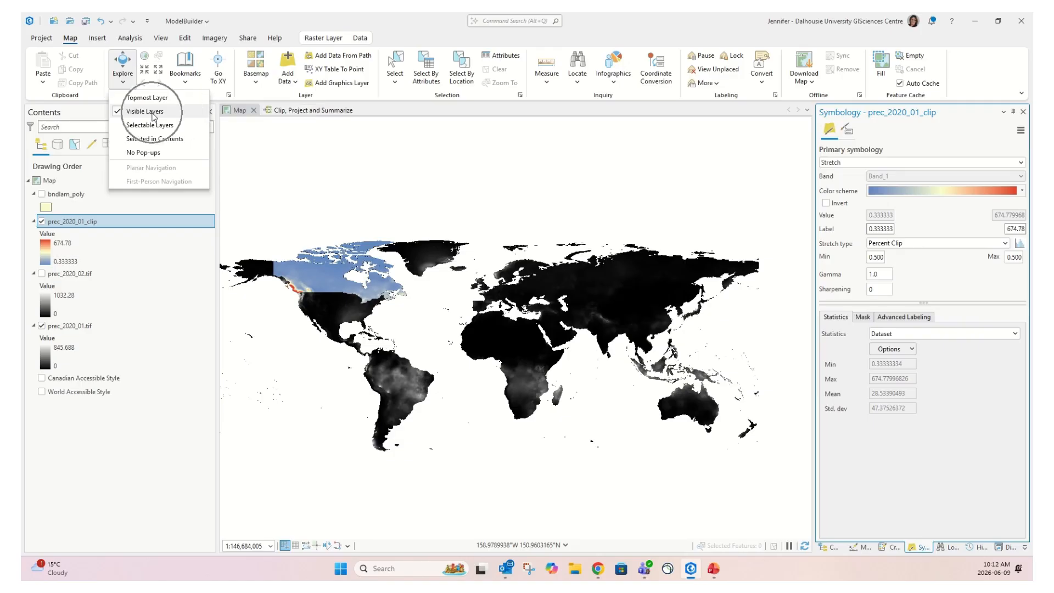
Read pop-ups: 20.437500 over Canada, then NoData for the clip but 18.225 for prec_2020_01.tif outside it
left_click(331, 277)
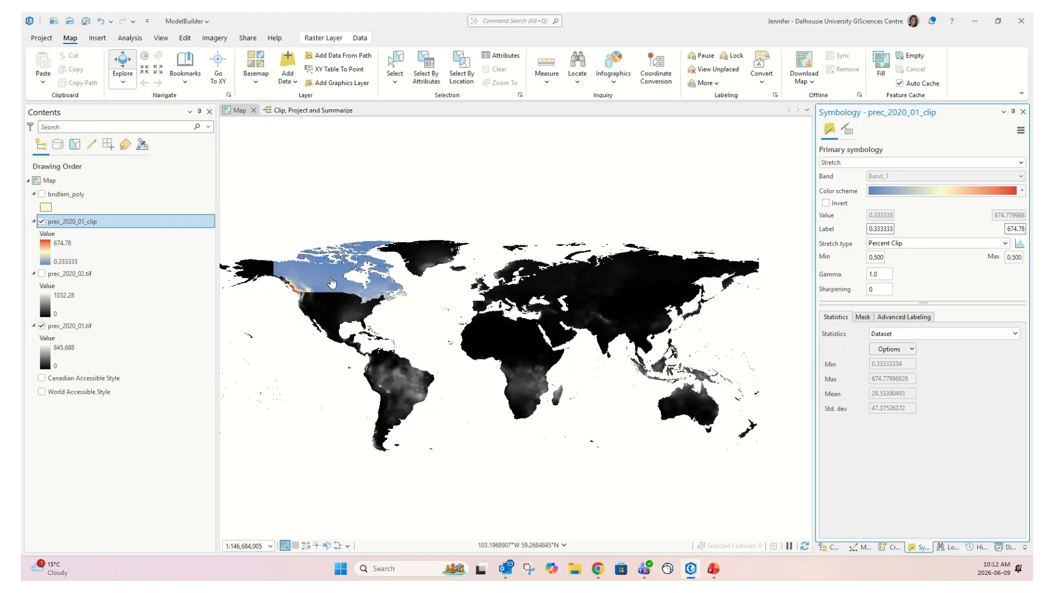
left_click(331, 283)
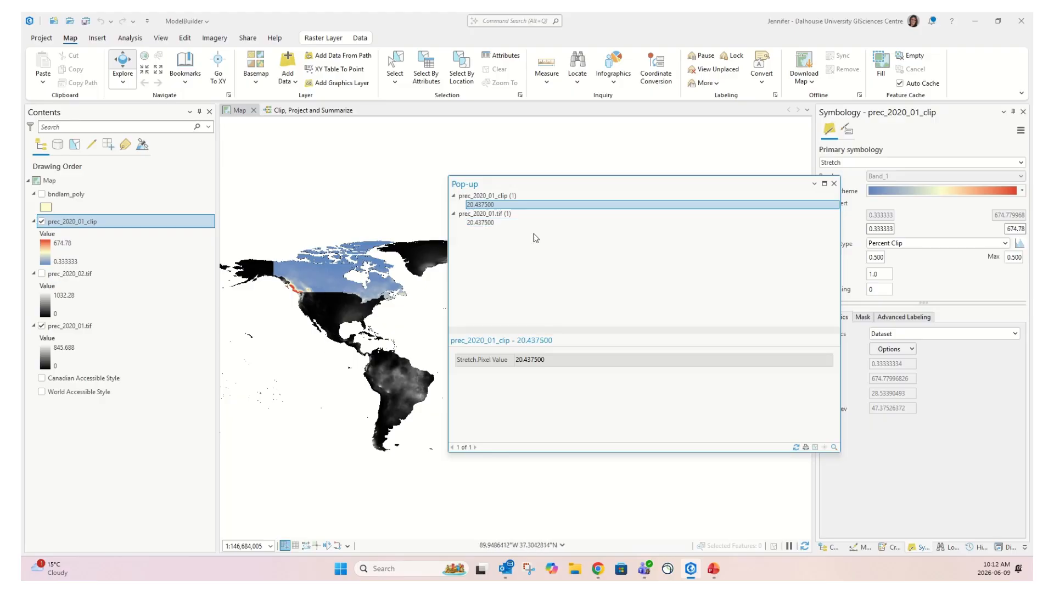
left_click(340, 306)
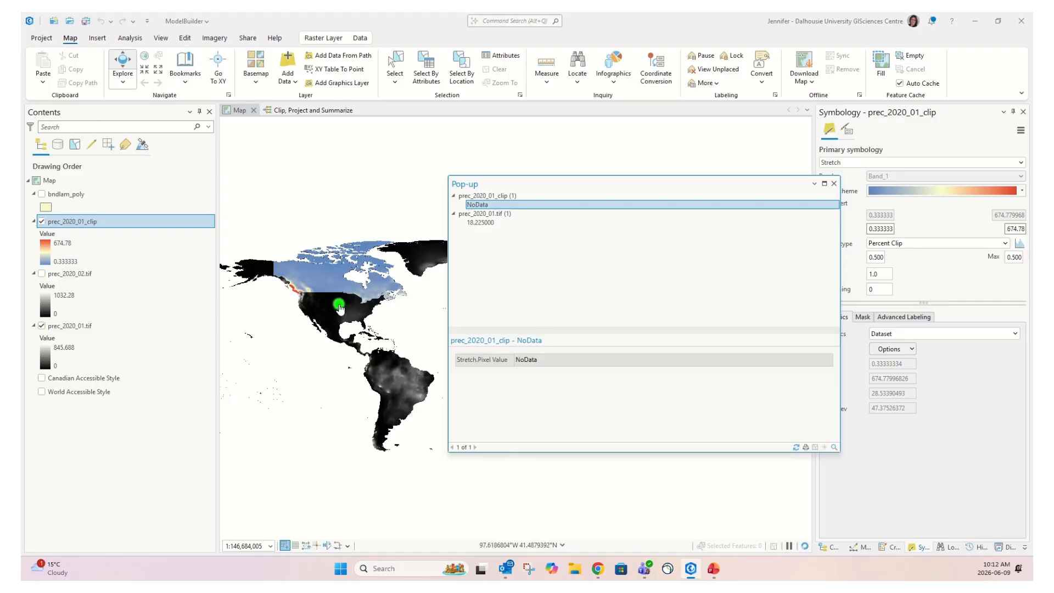
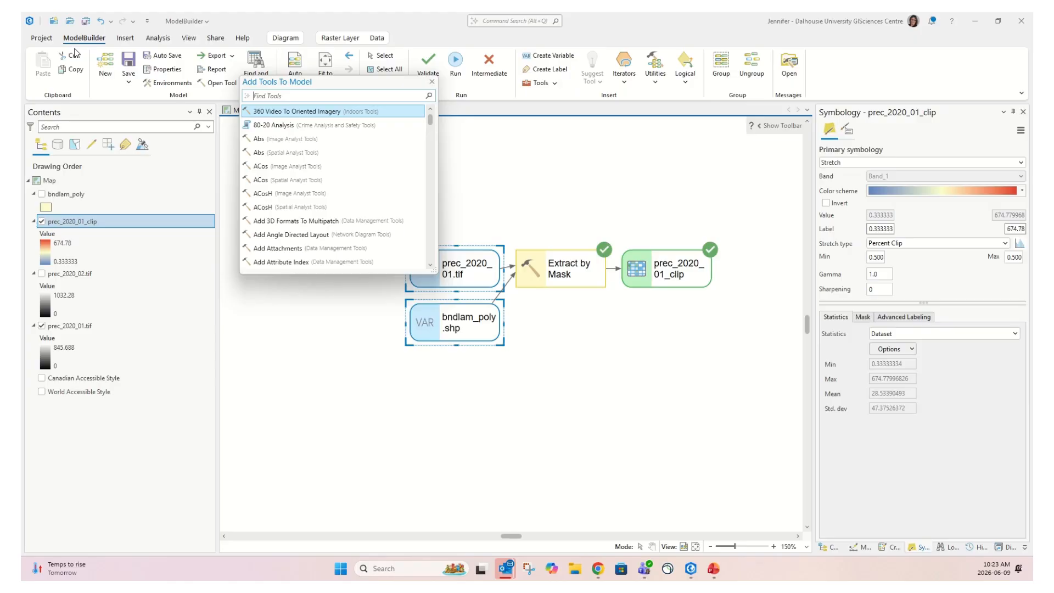
Add Spatial Analyst's Zonal Statistics as Table tool to the model, below the Extract by Mask chain
type("zonal statistic")
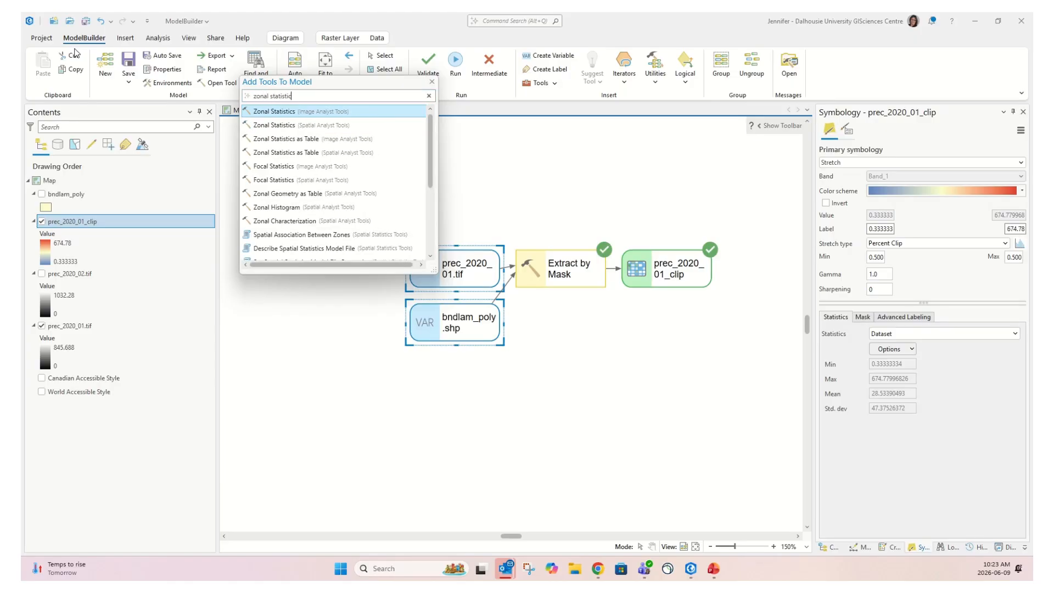
type("s as a")
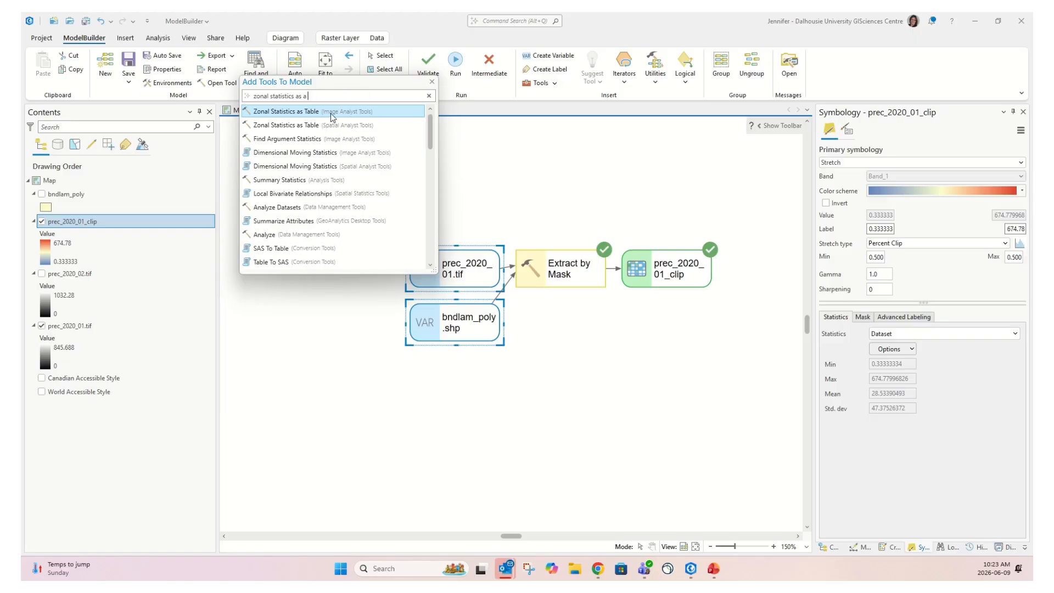
double_click(283, 129)
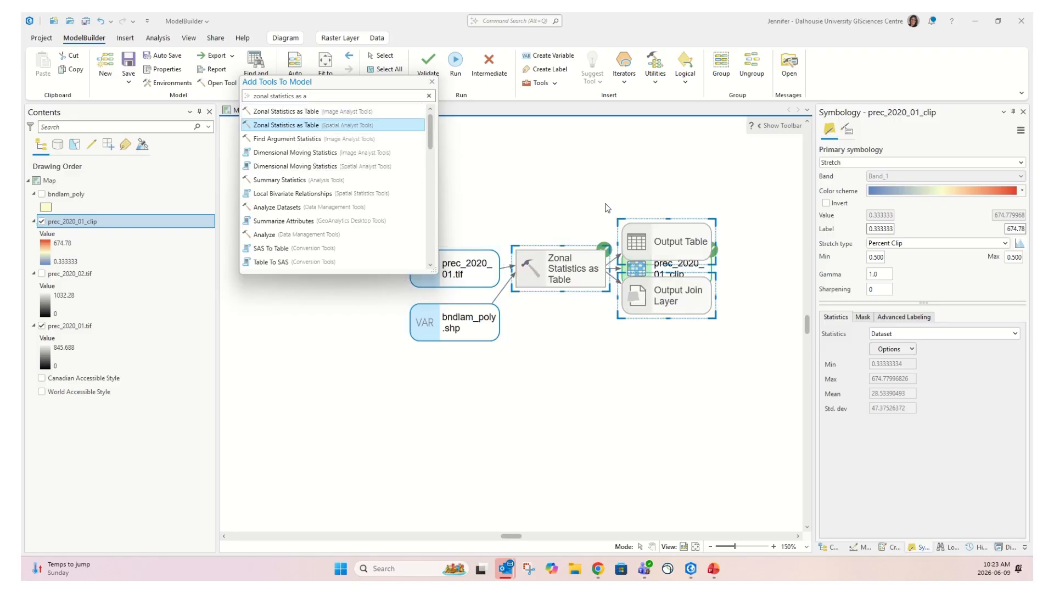
left_click(432, 83)
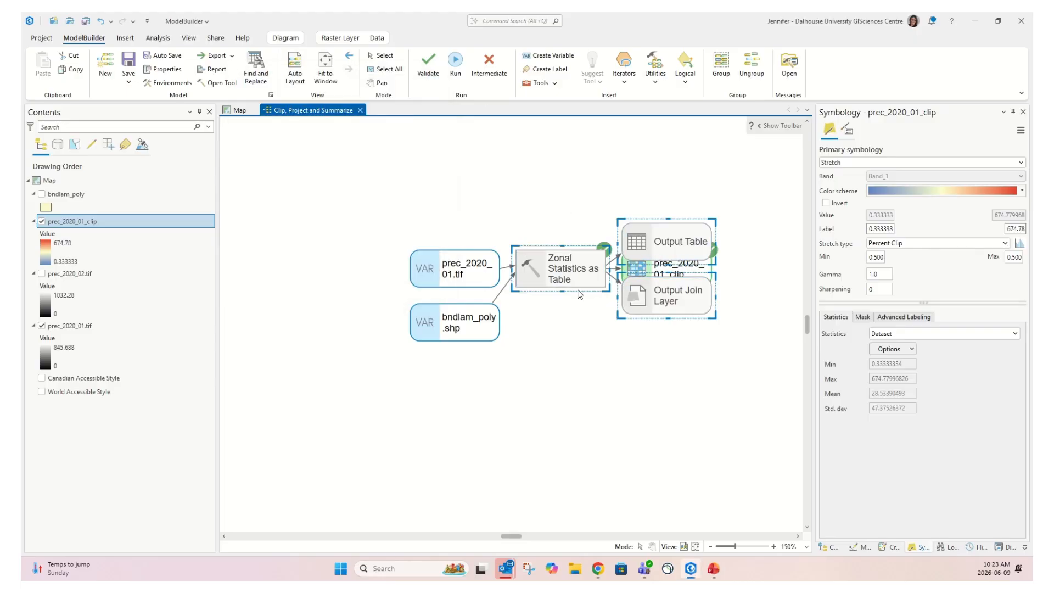
left_click_drag(568, 269, 577, 395)
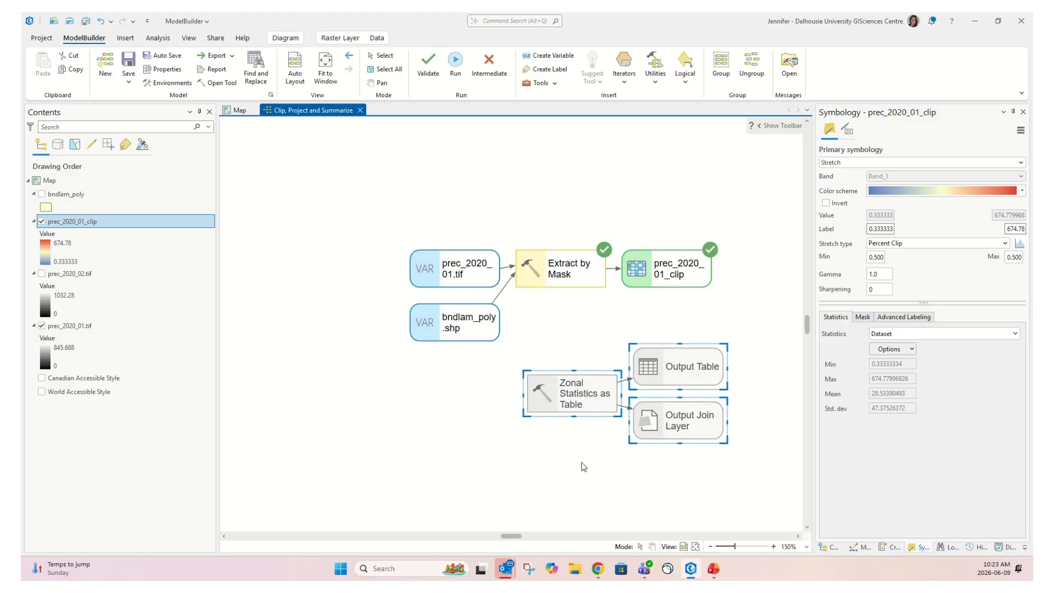
Set Zonal Statistics zones to bndlam_poly.shp by PROV_EN, with value raster prec_2020_01_clip:1
double_click(565, 390)
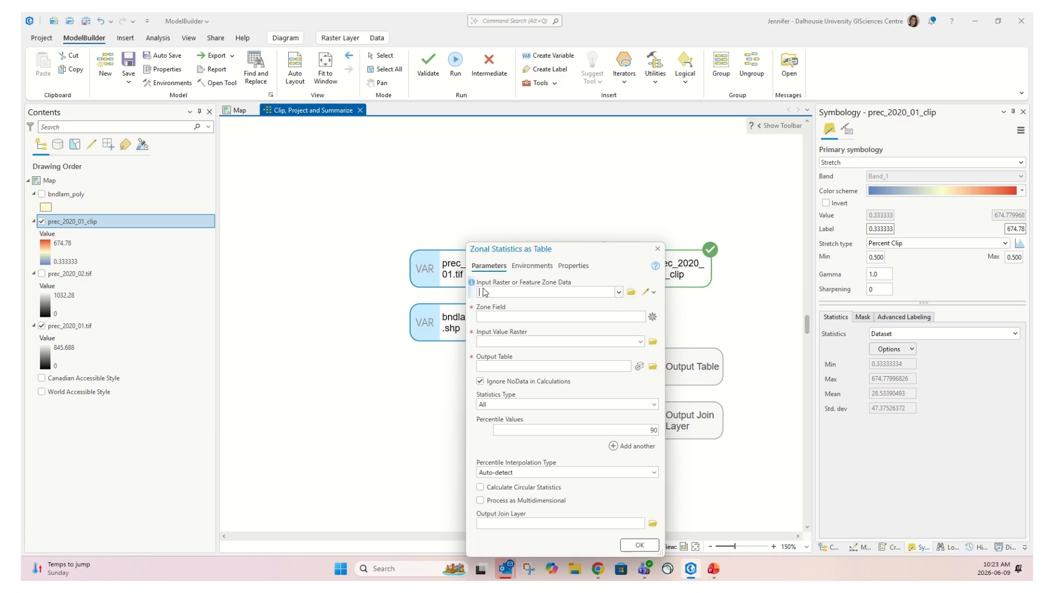
left_click(619, 293)
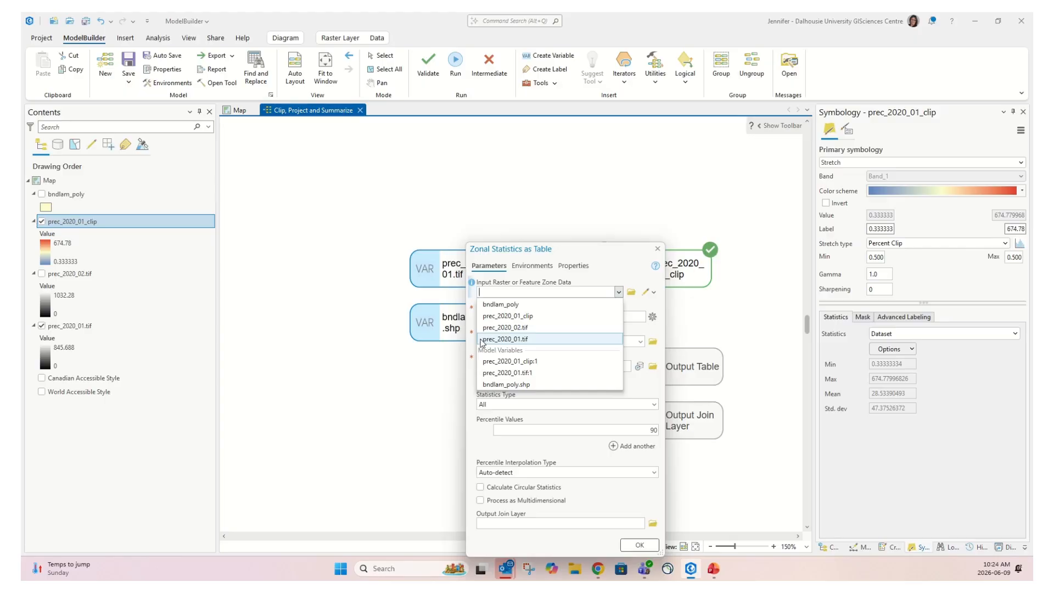
left_click(511, 384)
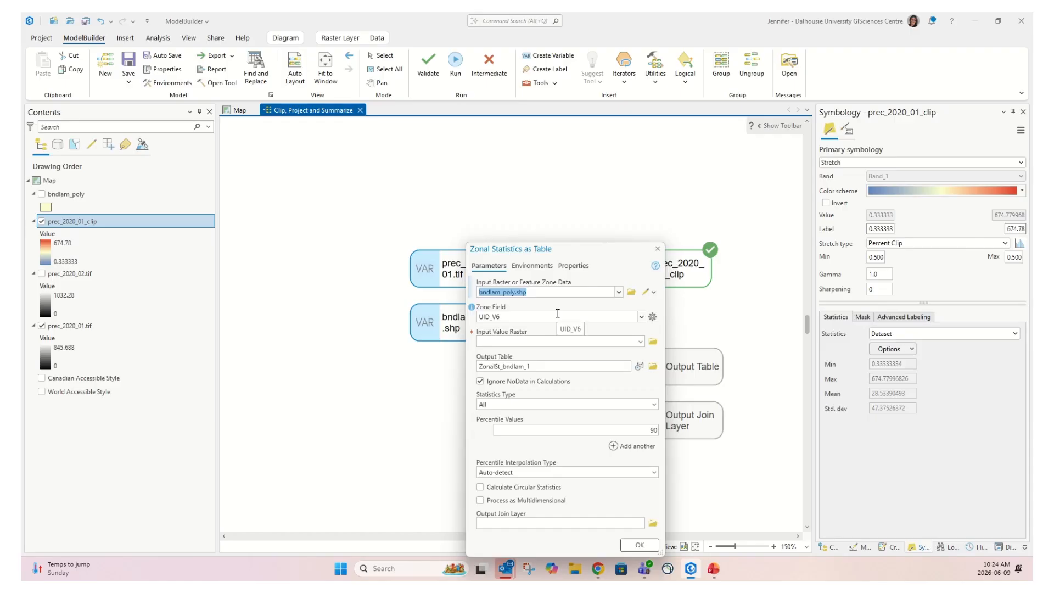
left_click(642, 317)
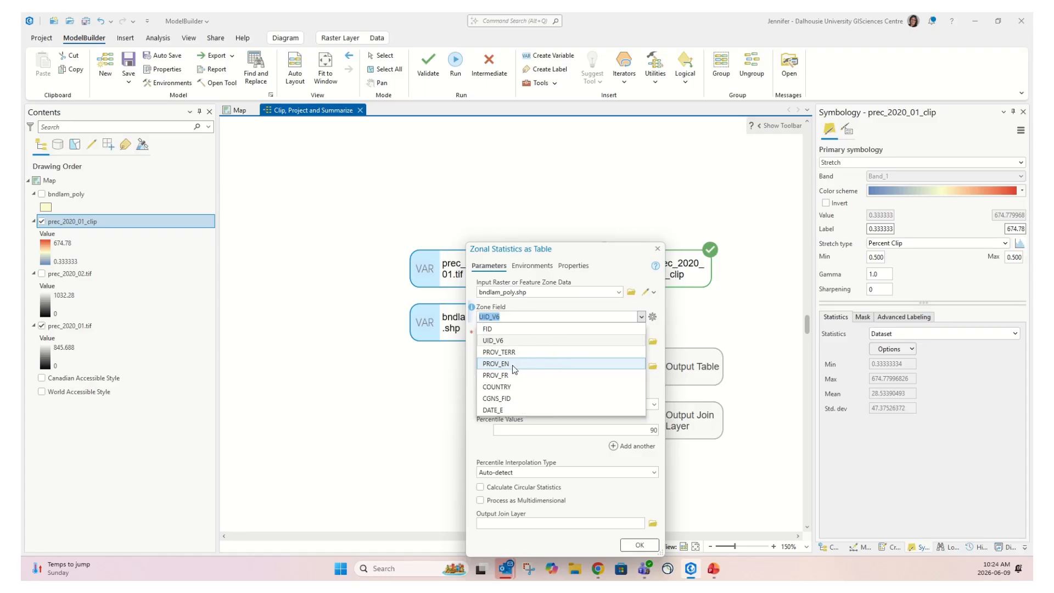
left_click(515, 366)
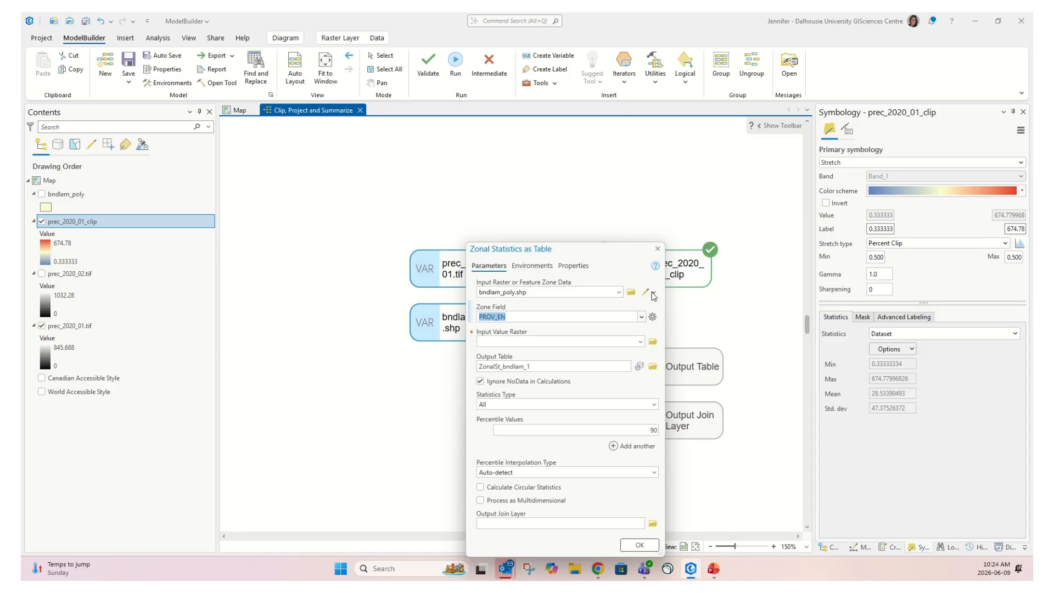
key("ctrl")
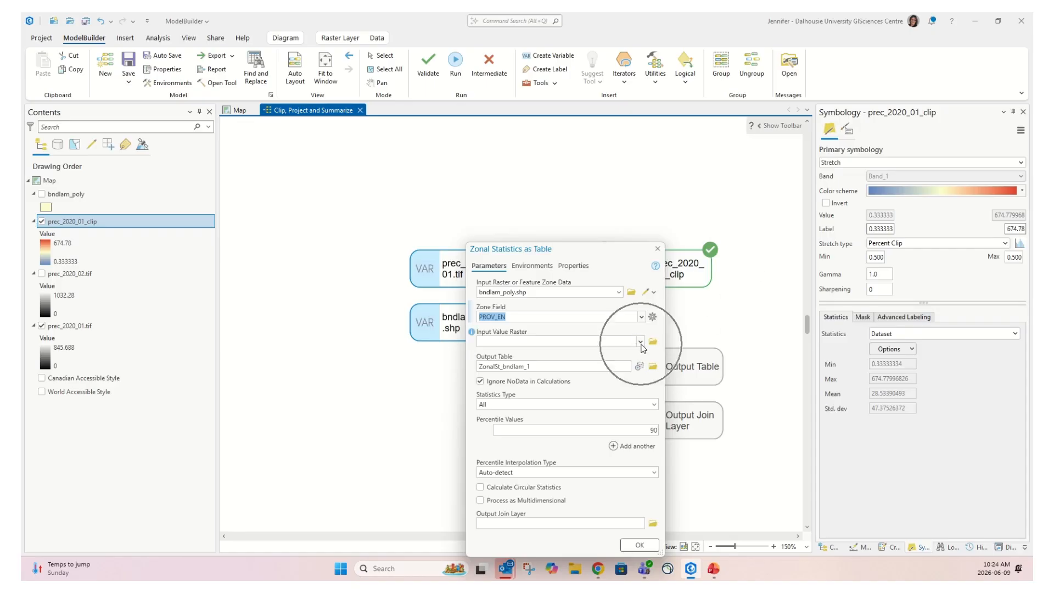
left_click(640, 341)
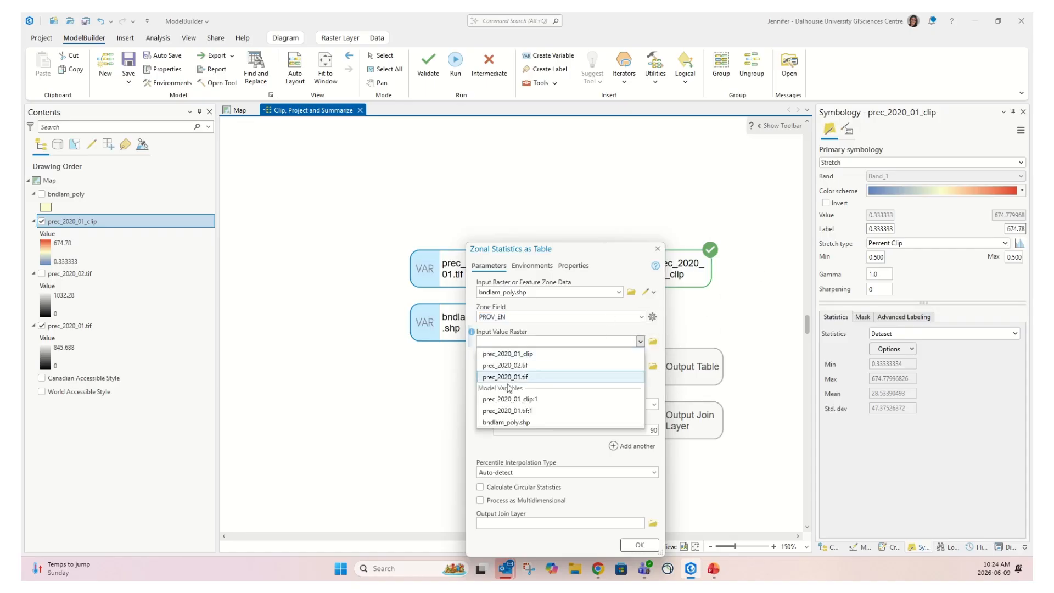
key("ctrl")
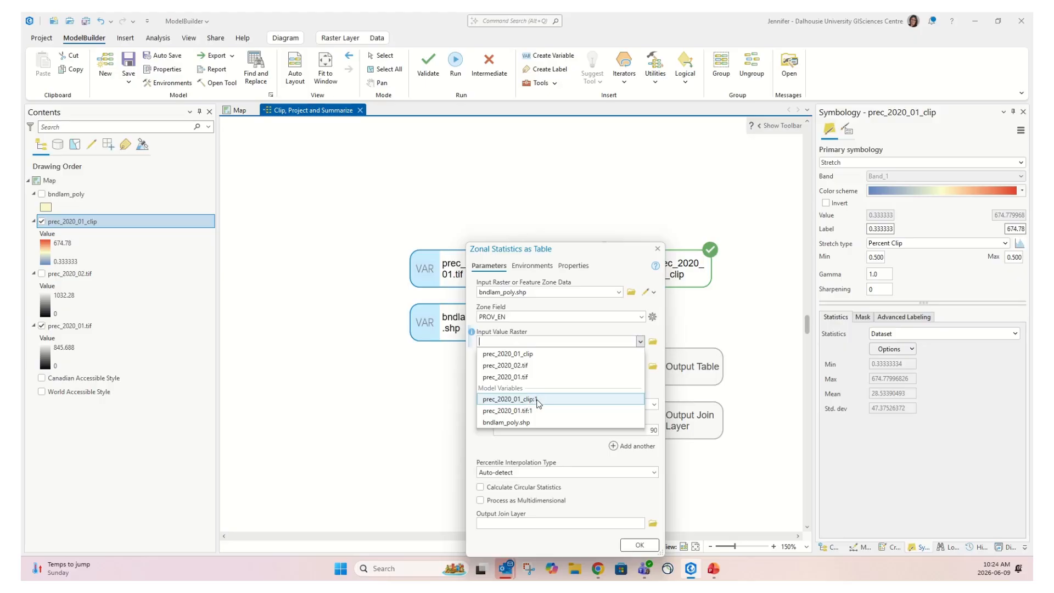
left_click(498, 400)
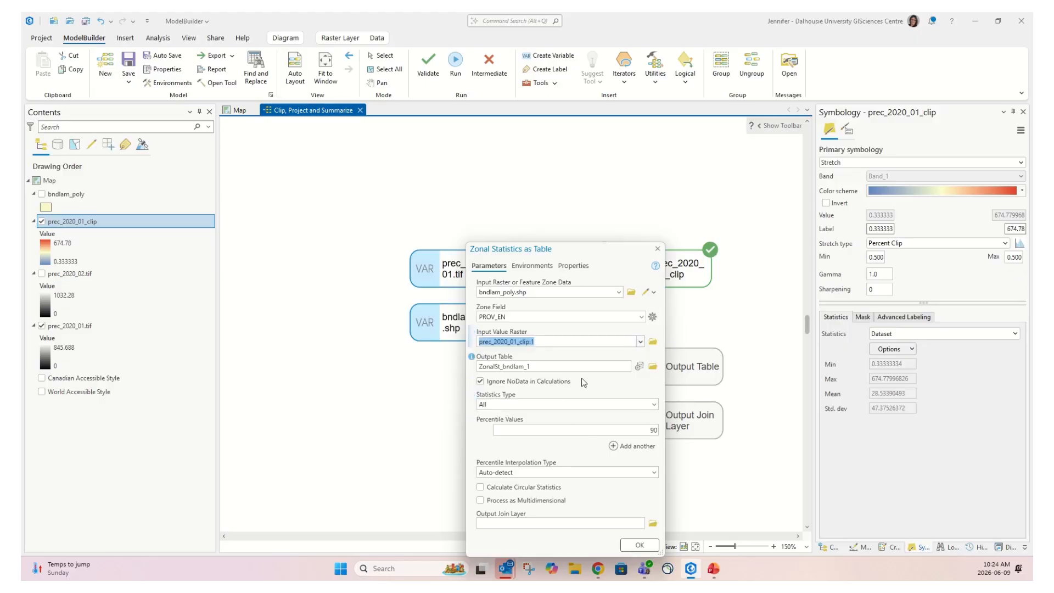
Name the output table Prov_prec_2020_01_stats and set Statistics Type to Mean
left_click_drag(546, 368, 267, 342)
key("BackSpace")
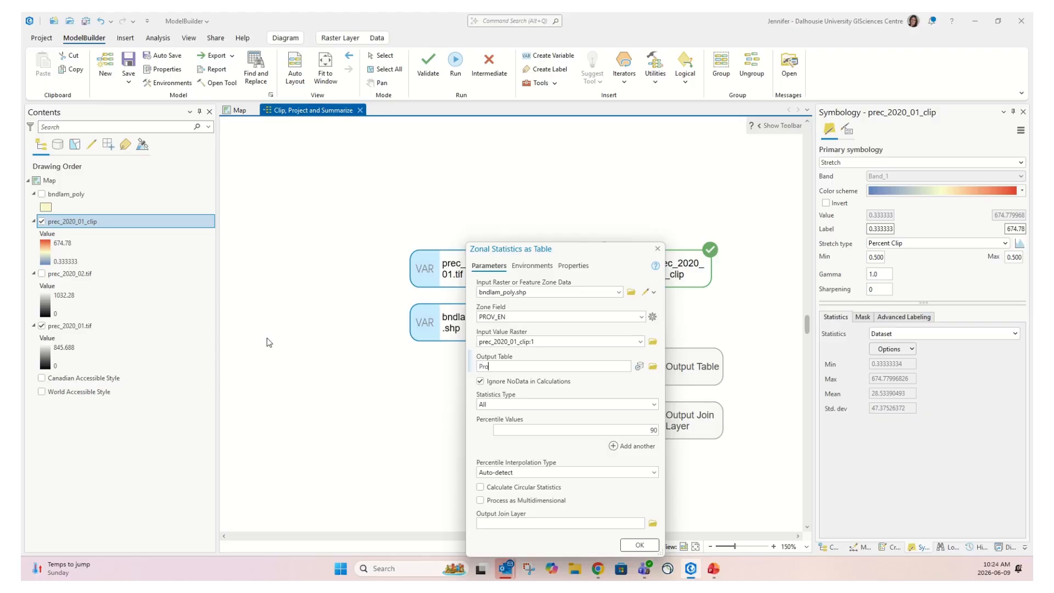
type("Prov_prec")
left_click(578, 366)
left_click(654, 406)
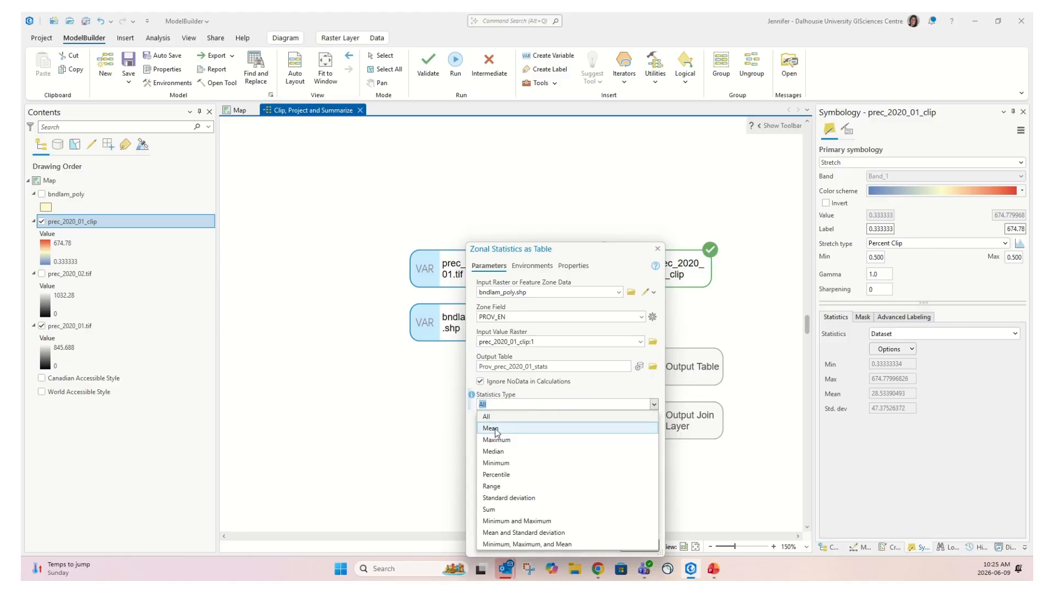
left_click(491, 429)
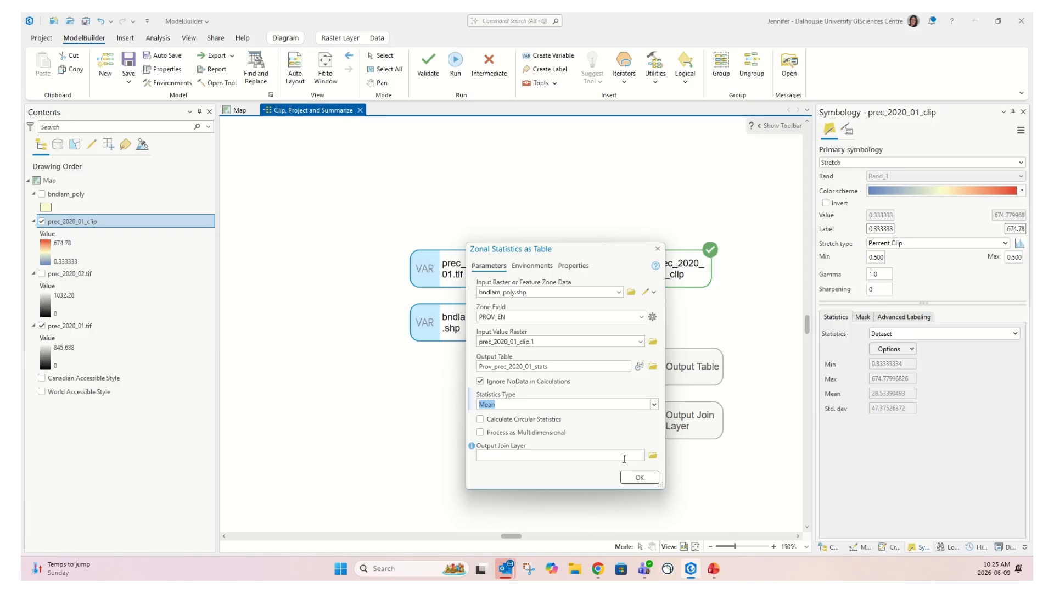
Confirm the Zonal Statistics as Table settings, then reopen them to review Output Join Layer and close
left_click(641, 478)
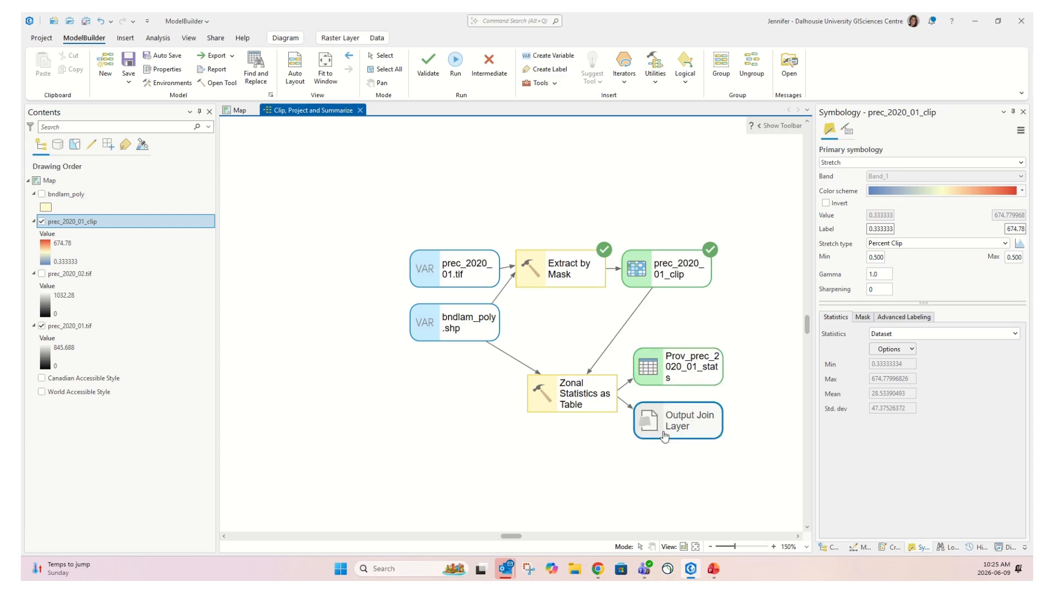
double_click(583, 396)
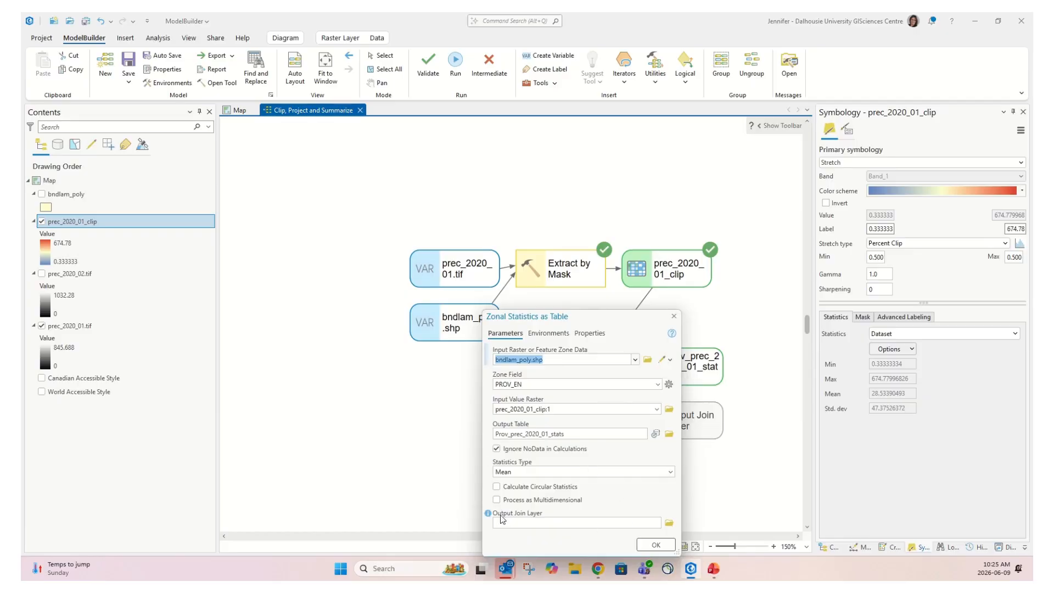
mouse_move(488, 516)
left_click(674, 317)
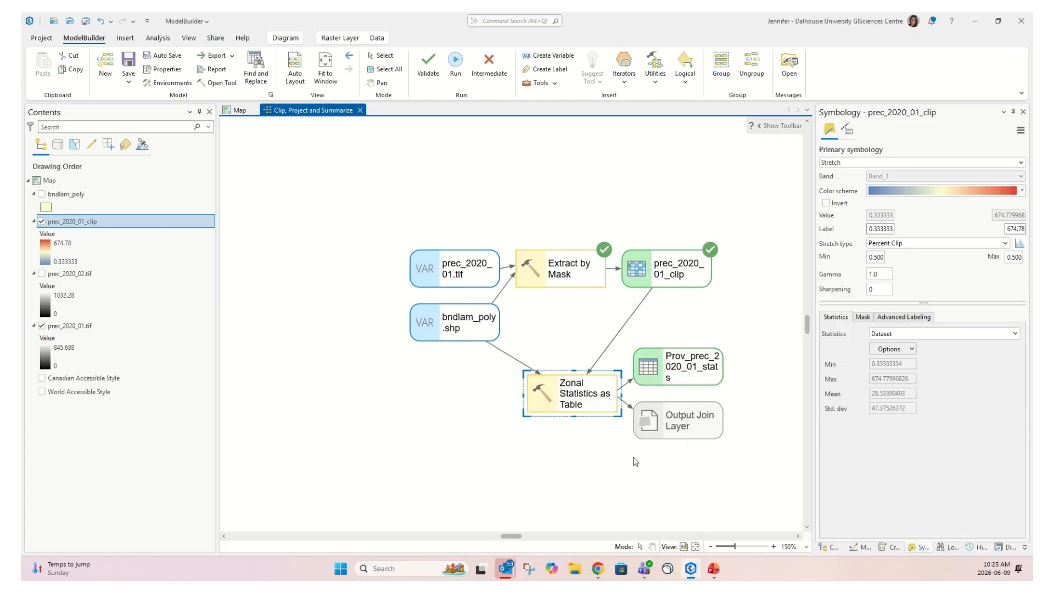
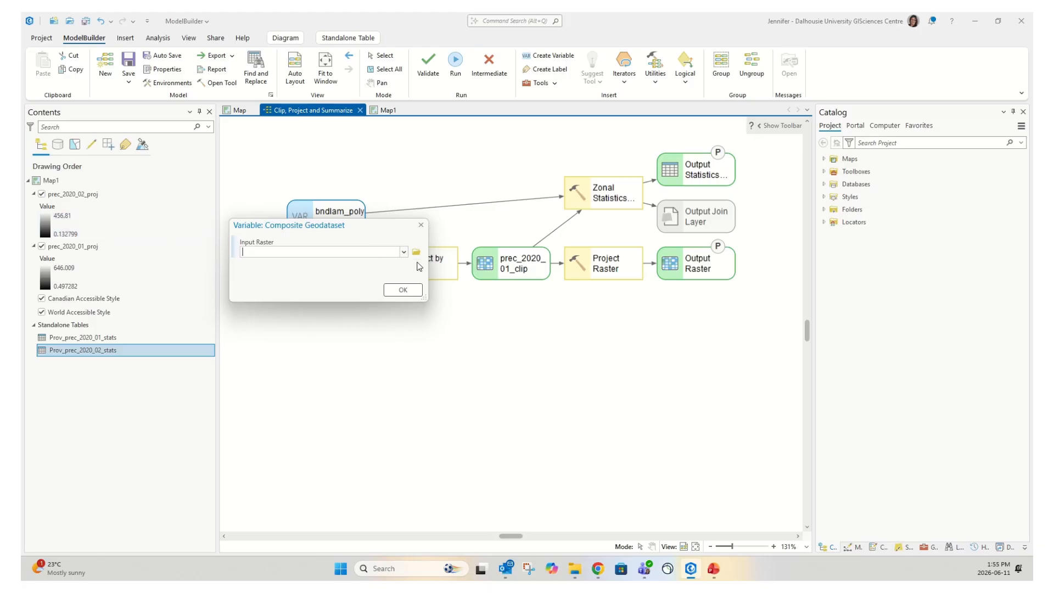
Confirm the new Input Raster variable so it feeds Extract by Mask
left_click(412, 292)
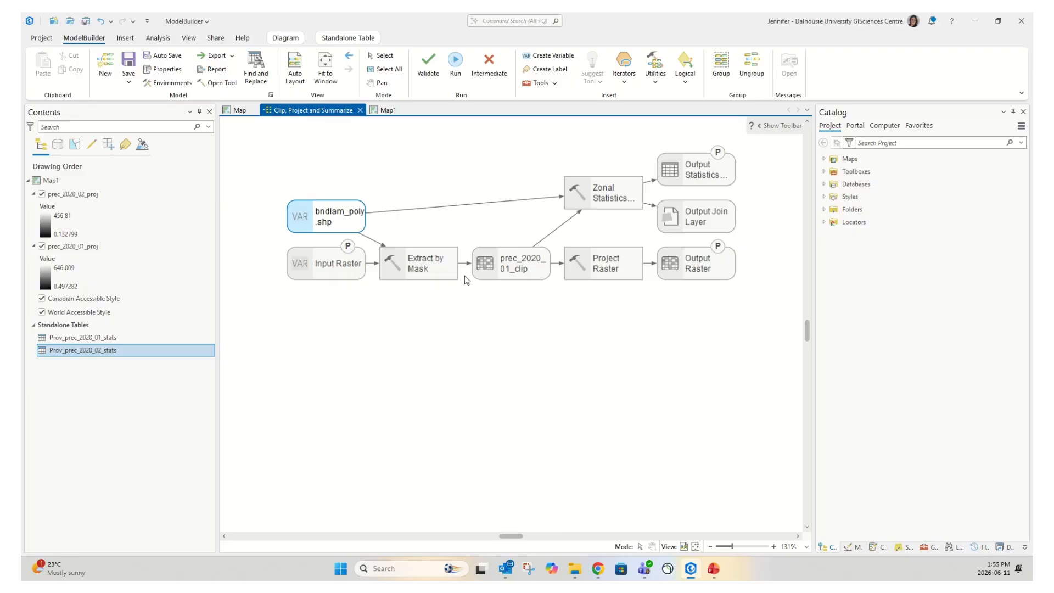
left_click(84, 40)
Add a Parse Path utility and place it with its Path, Name, Extension and Workspace Name outputs below the chain
left_click(656, 81)
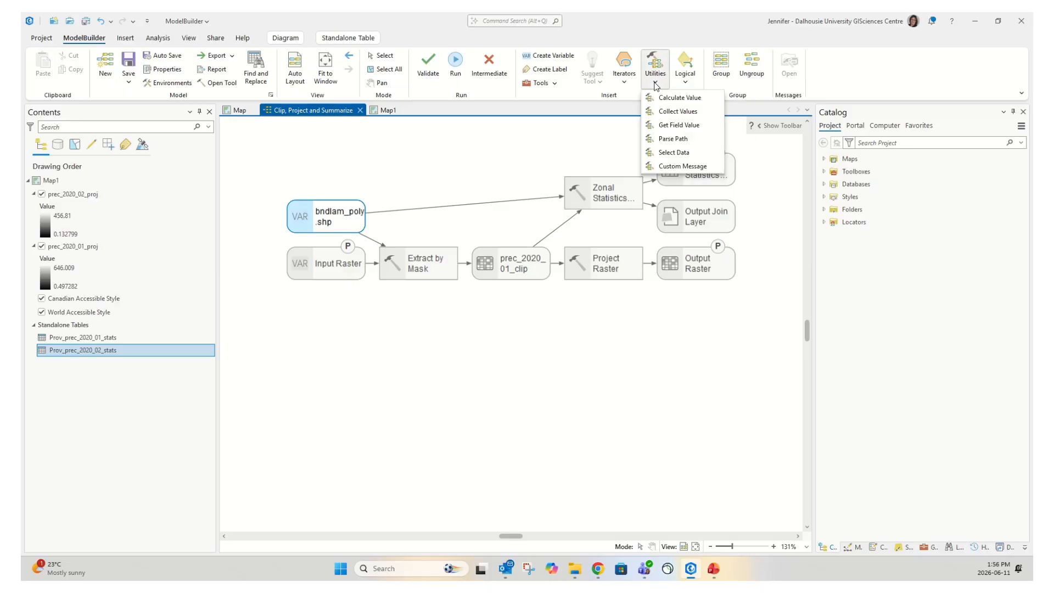
left_click(680, 143)
left_click_drag(543, 352, 399, 397)
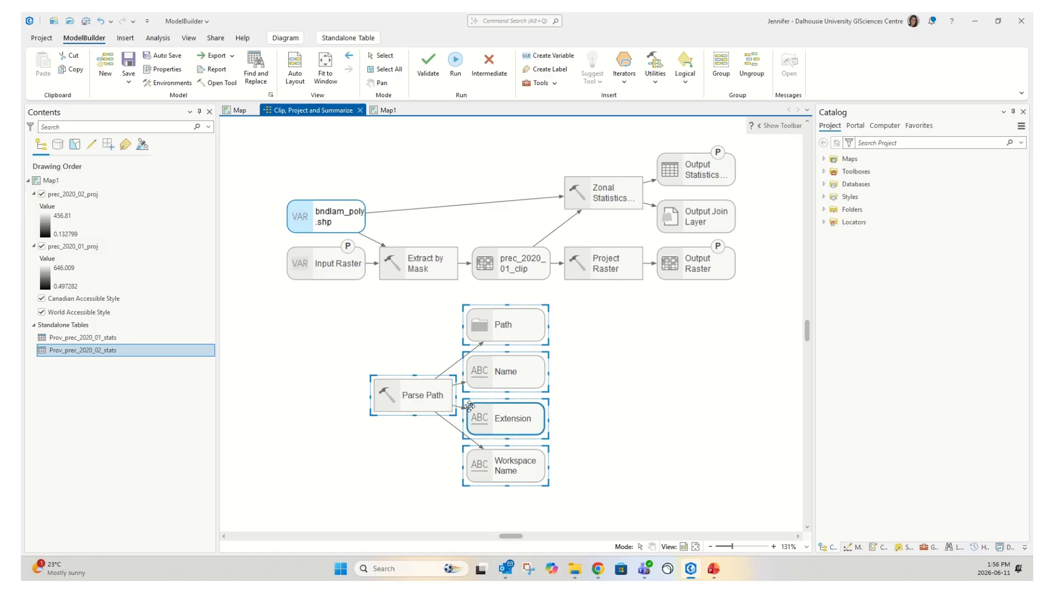
left_click(418, 394)
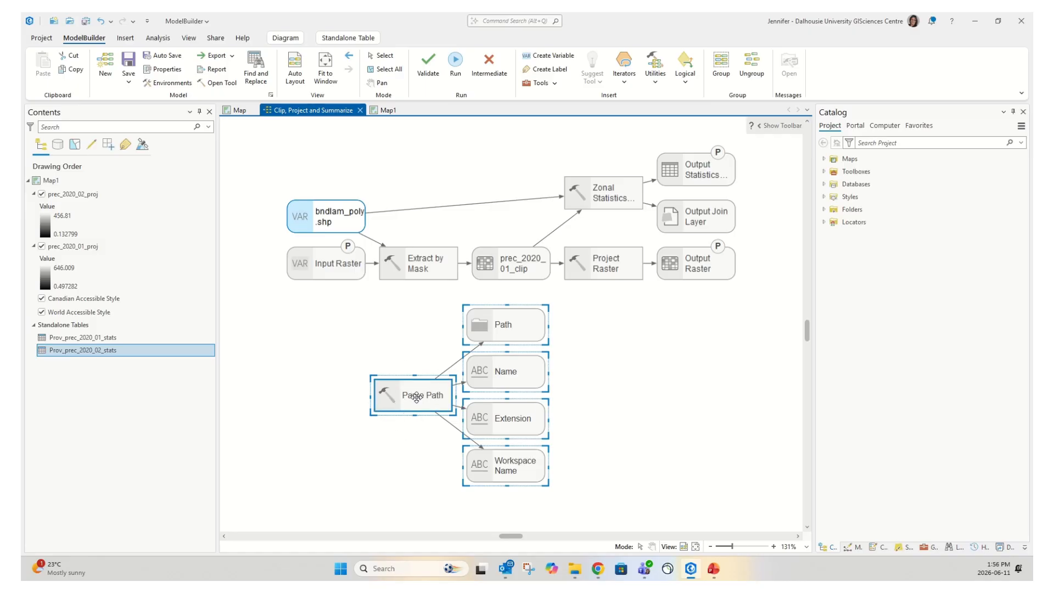
Set the Input Raster variable as the Parse Path input value
double_click(423, 396)
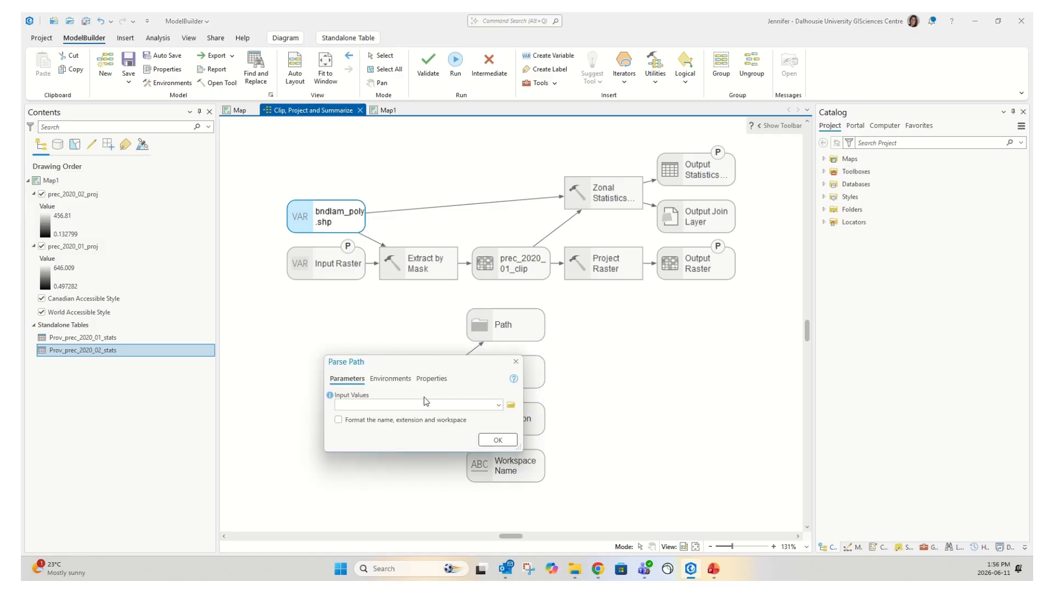
left_click(499, 406)
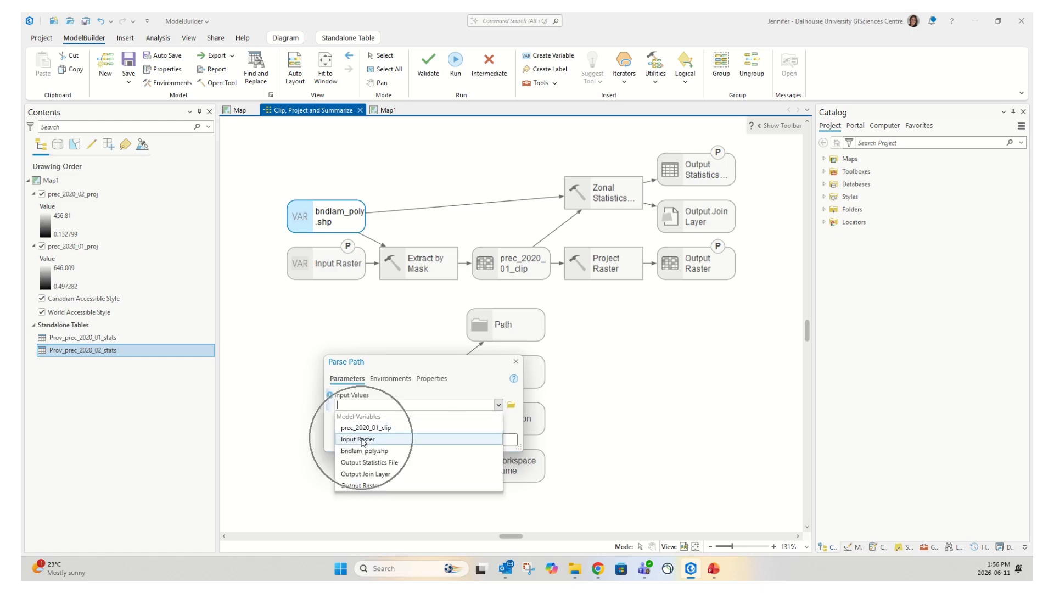
left_click(362, 440)
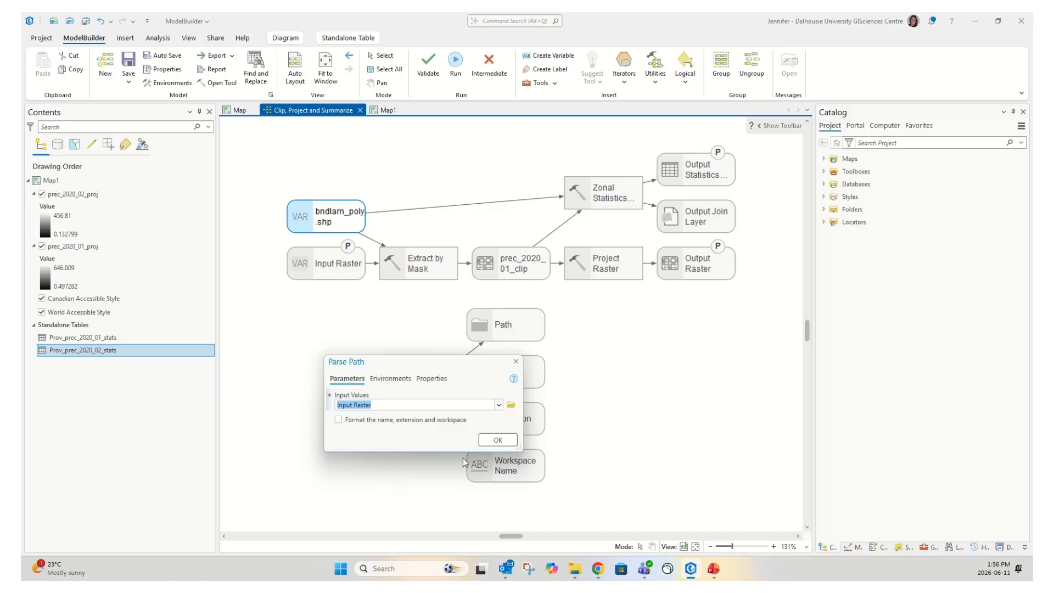
left_click(499, 440)
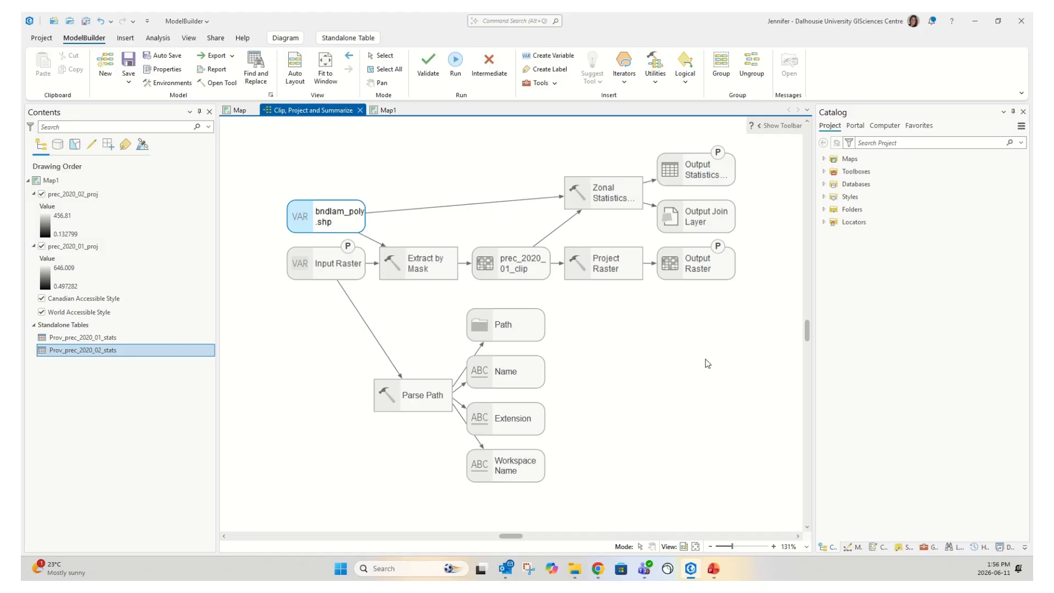
Change the Project Raster output name at the end of its path to %Name%_proj
double_click(699, 270)
left_click_drag(676, 275, 729, 274)
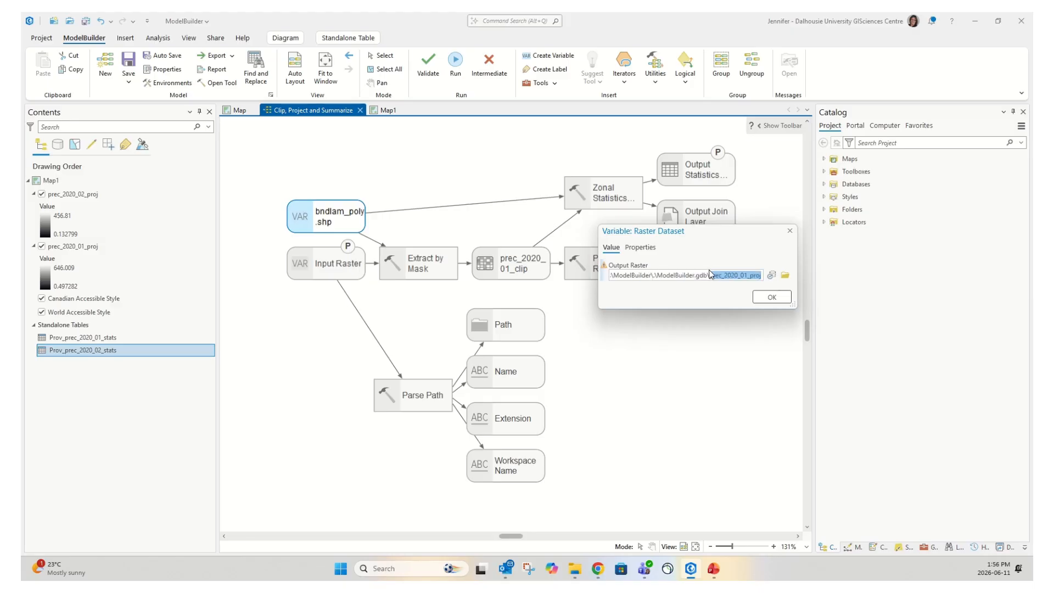
type("%Name%_proj")
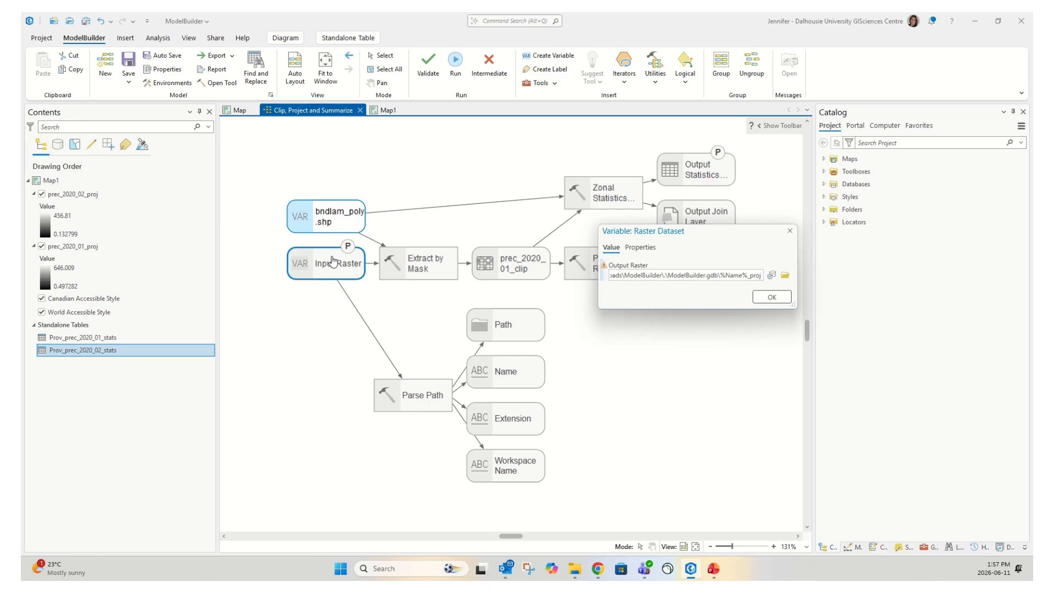
left_click(773, 297)
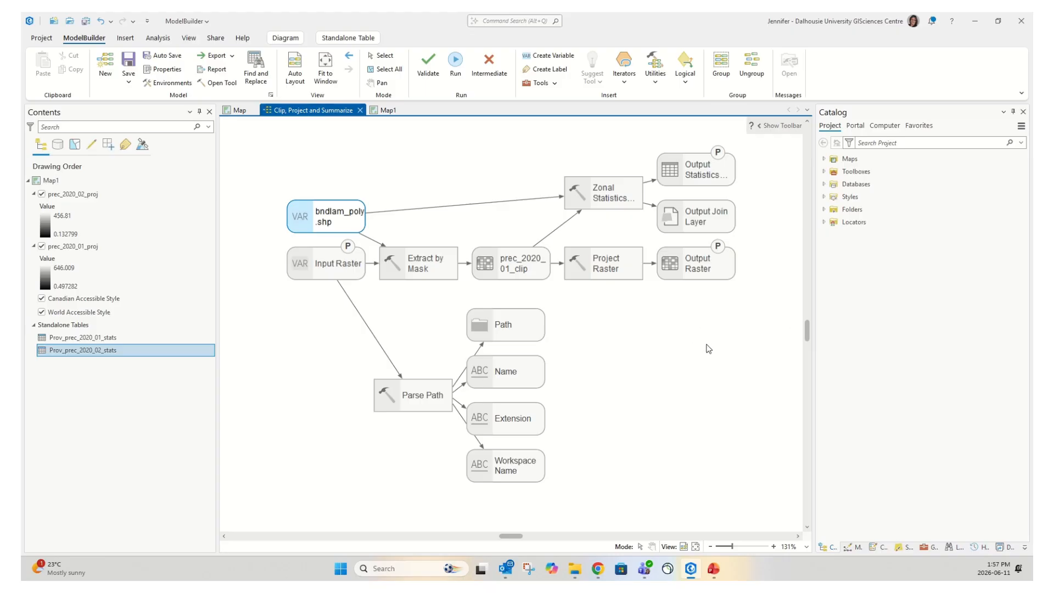
Rename the Zonal Statistics output table to Prov_%Name%_stats, then save the model and project
double_click(693, 174)
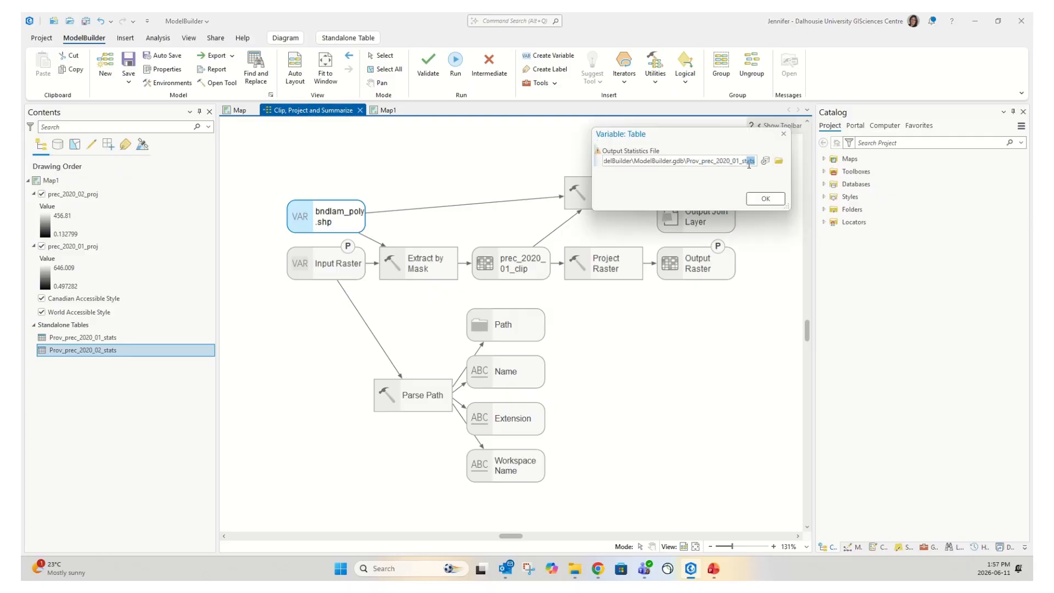
left_click_drag(744, 162, 438, 140)
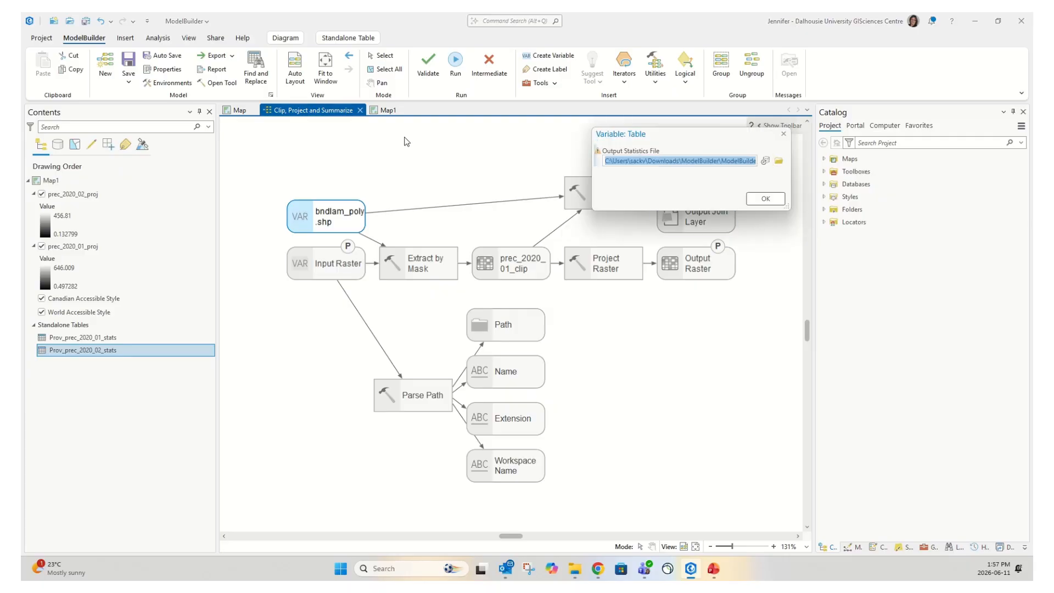
key("BackSpace")
type("%")
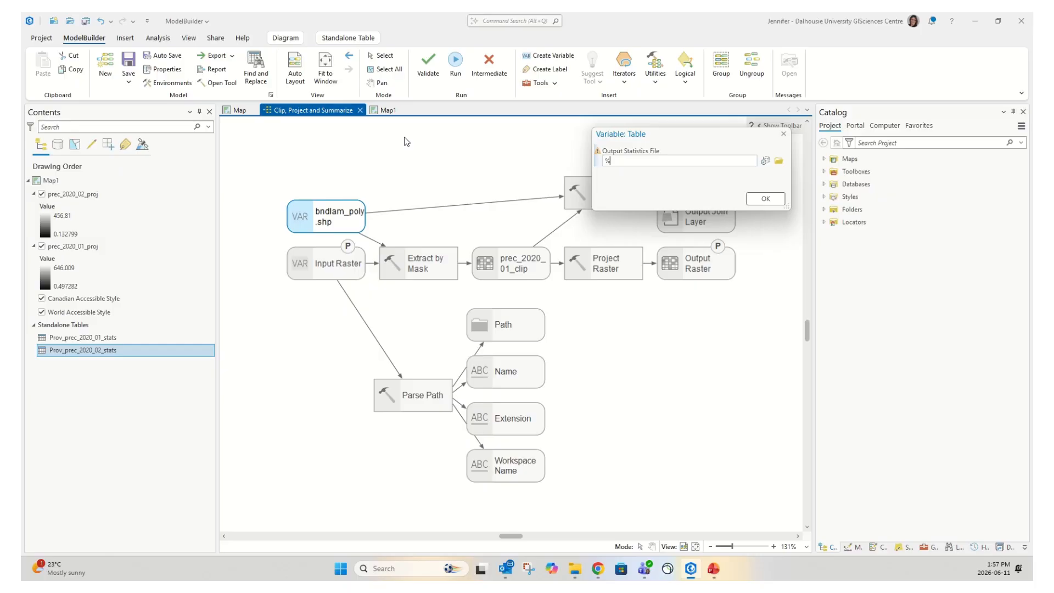
type("Prov")
key("BackSpace")
key("BackSpace")
key("BackSpace")
key("BackSpace")
key("BackSpace")
type("Prov_%Name%_stats")
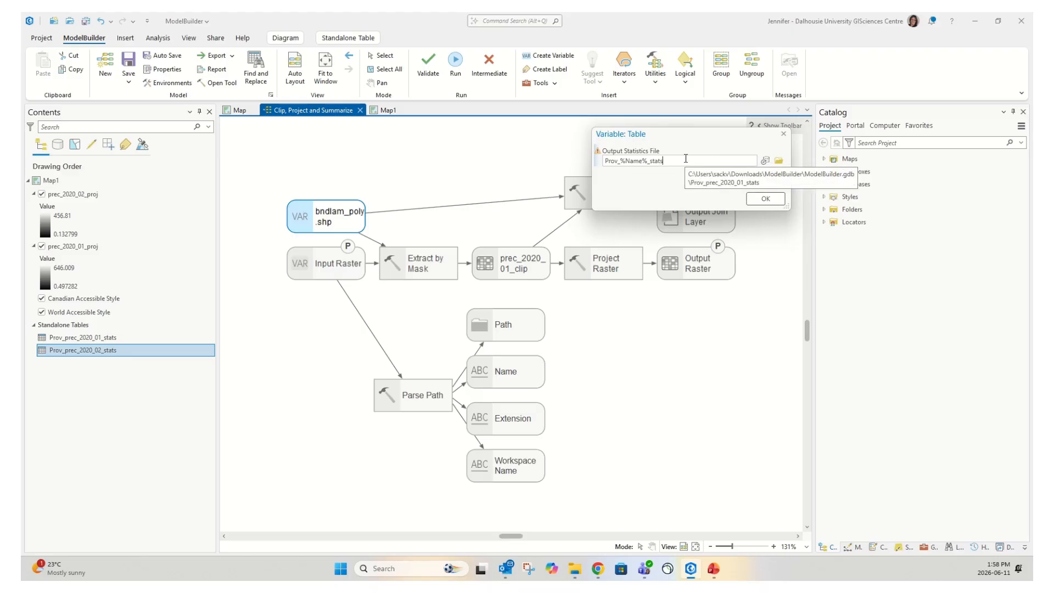
left_click(766, 199)
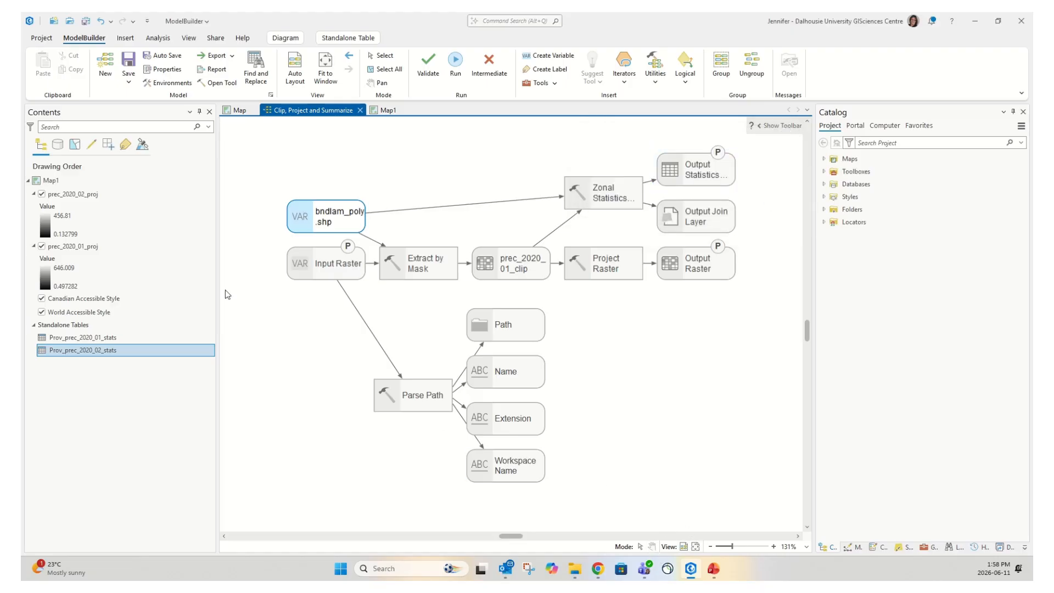
left_click(132, 63)
left_click(87, 22)
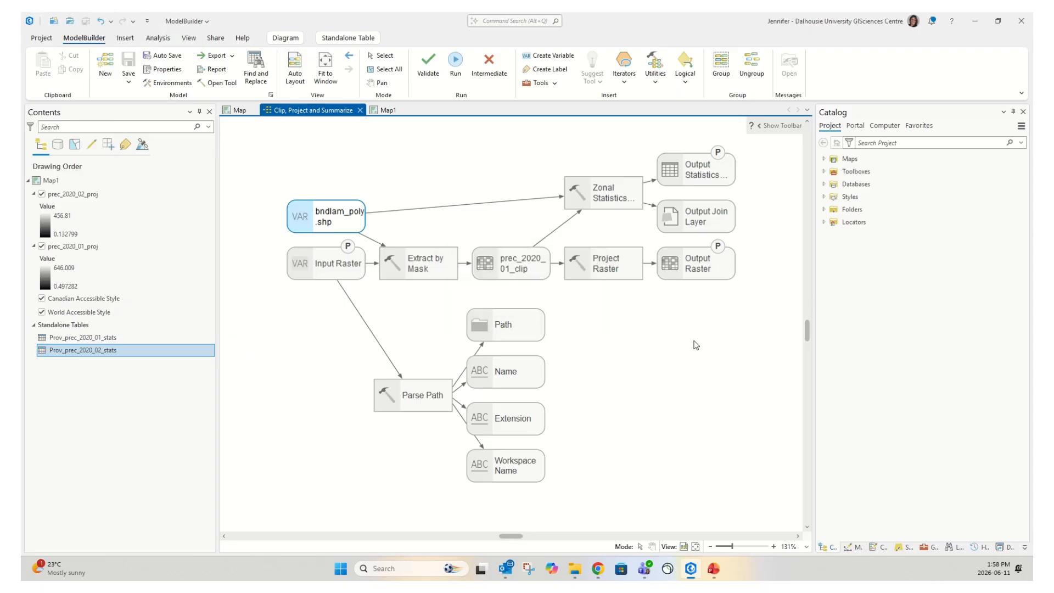
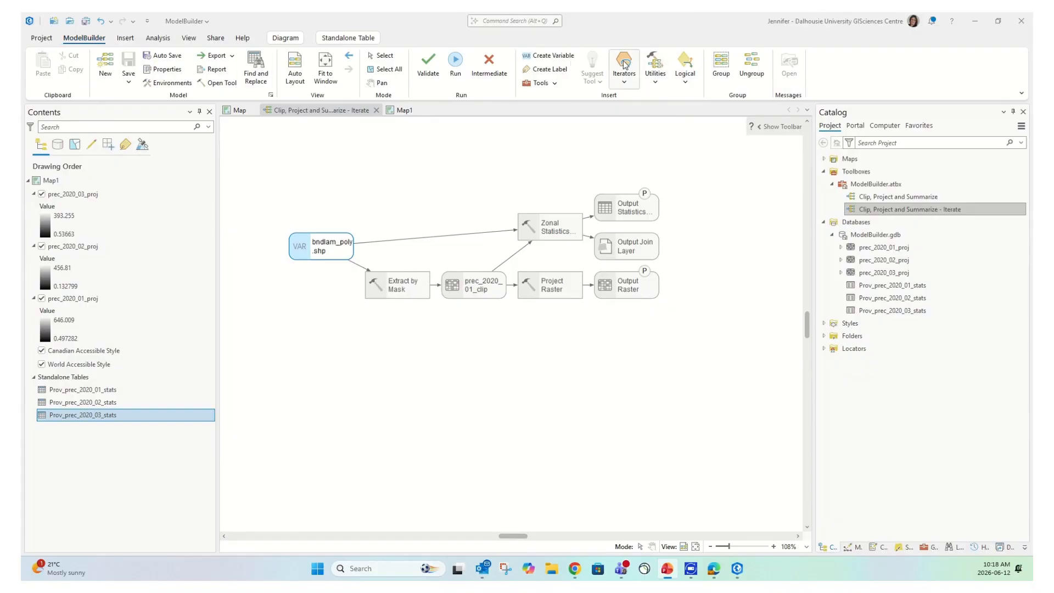
Add an Iterate Rasters iterator and place it below Extract by Mask
left_click(627, 87)
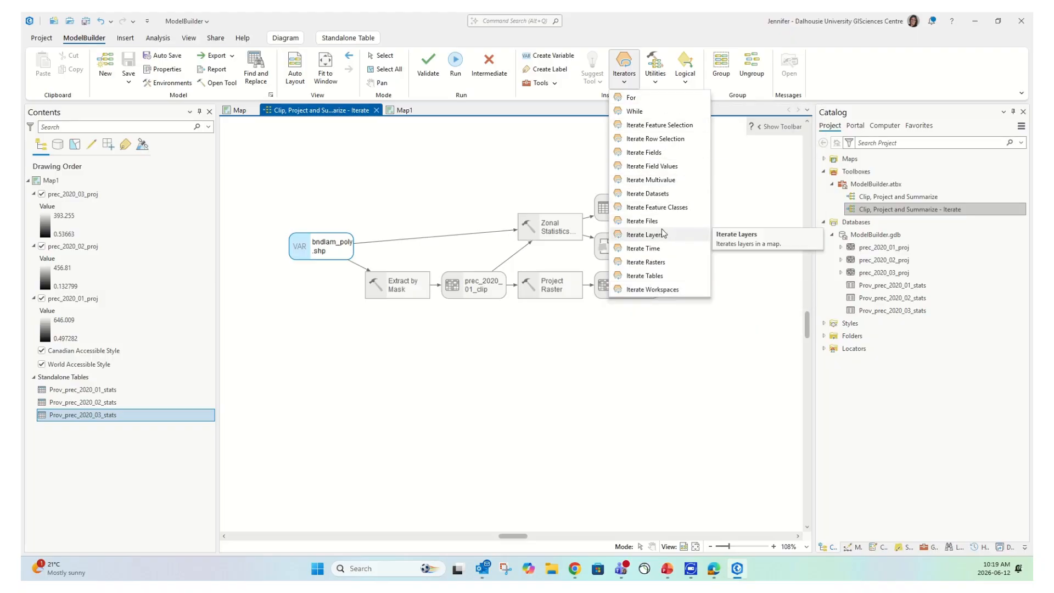
left_click(674, 260)
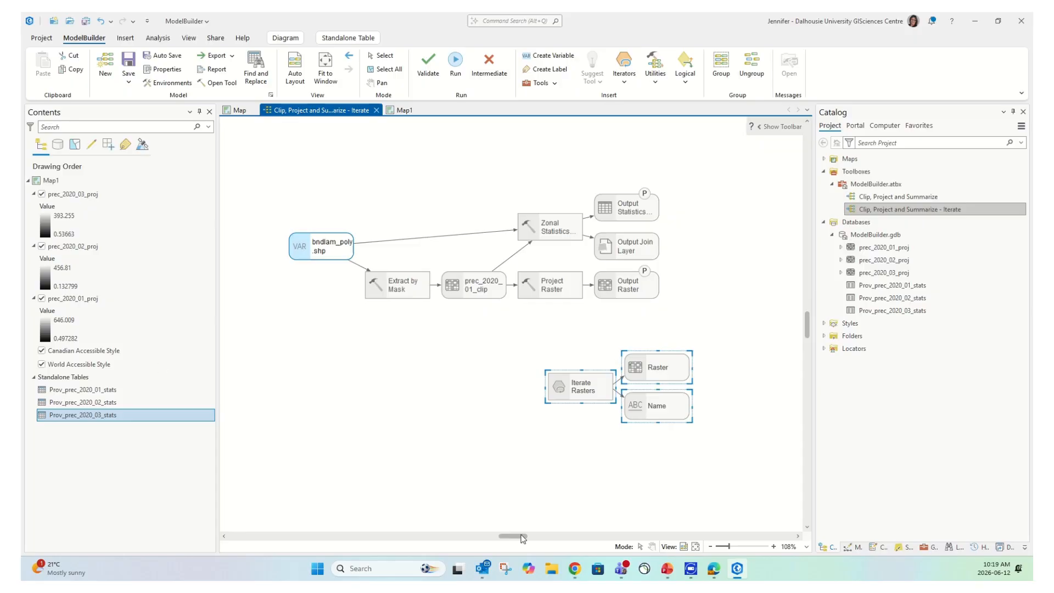
left_click_drag(577, 389, 357, 376)
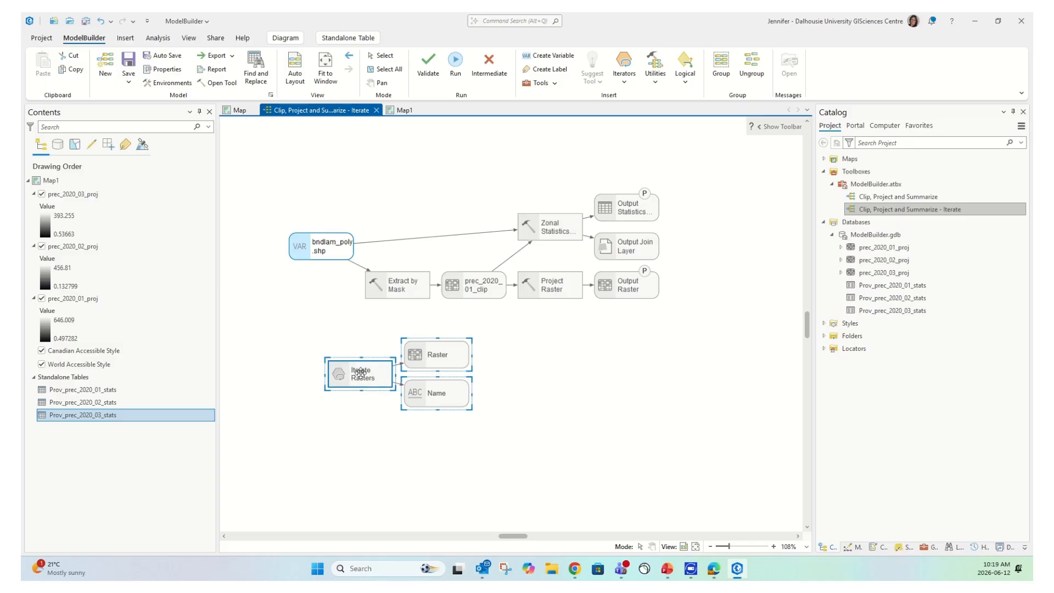
double_click(361, 373)
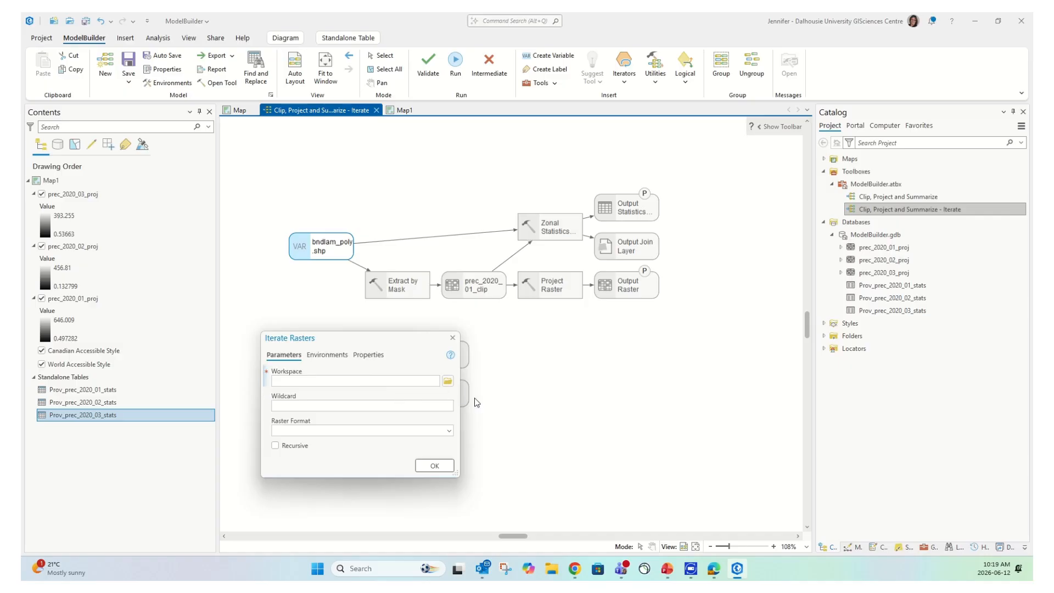
Set Iterate Rasters' workspace to the ModelBuilder > InputRaster folder with raster format TIF
left_click(448, 381)
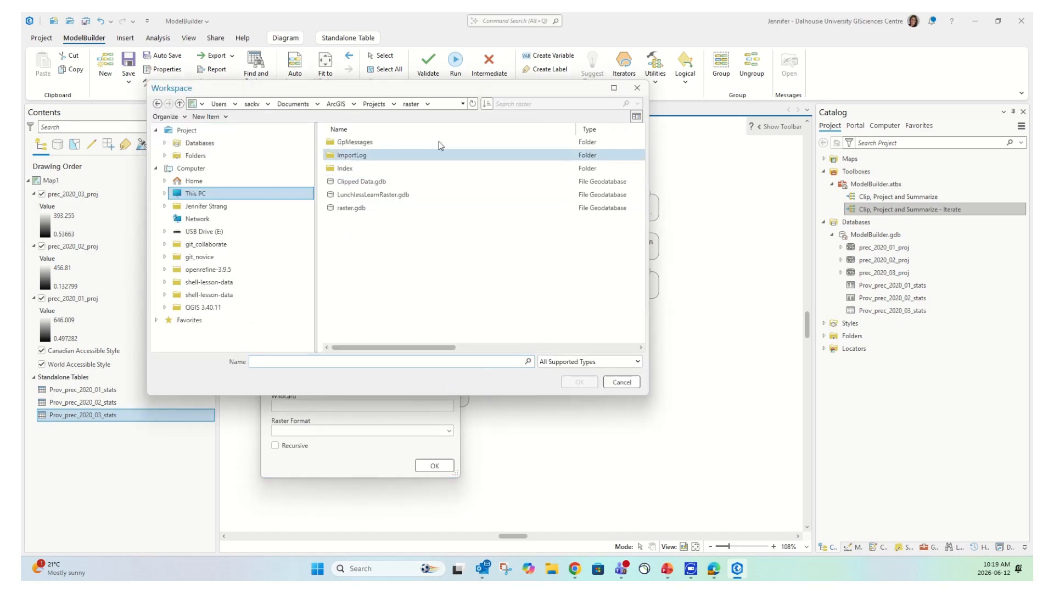
left_click(195, 157)
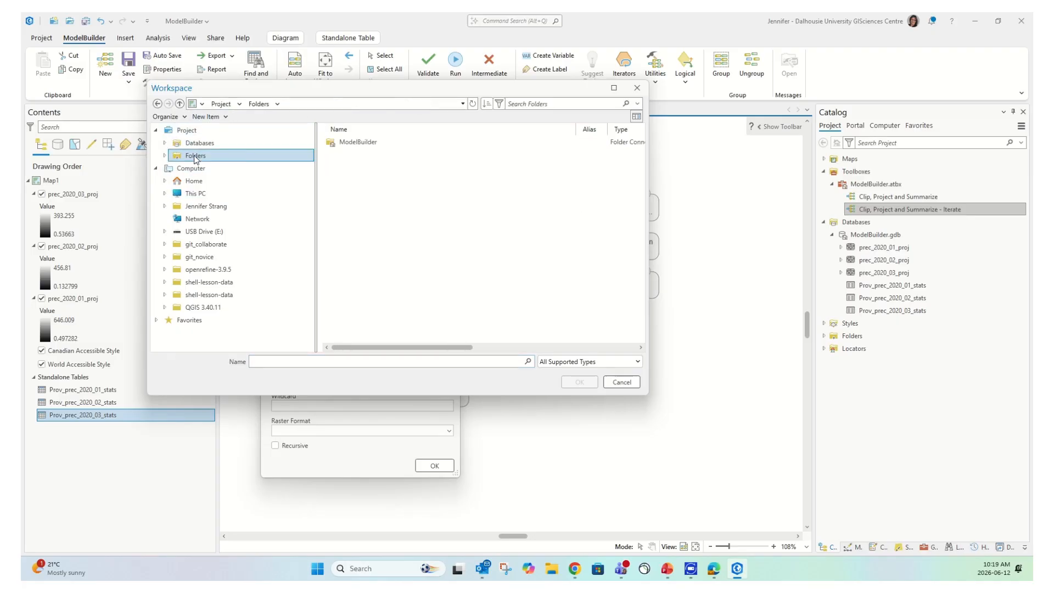
double_click(357, 144)
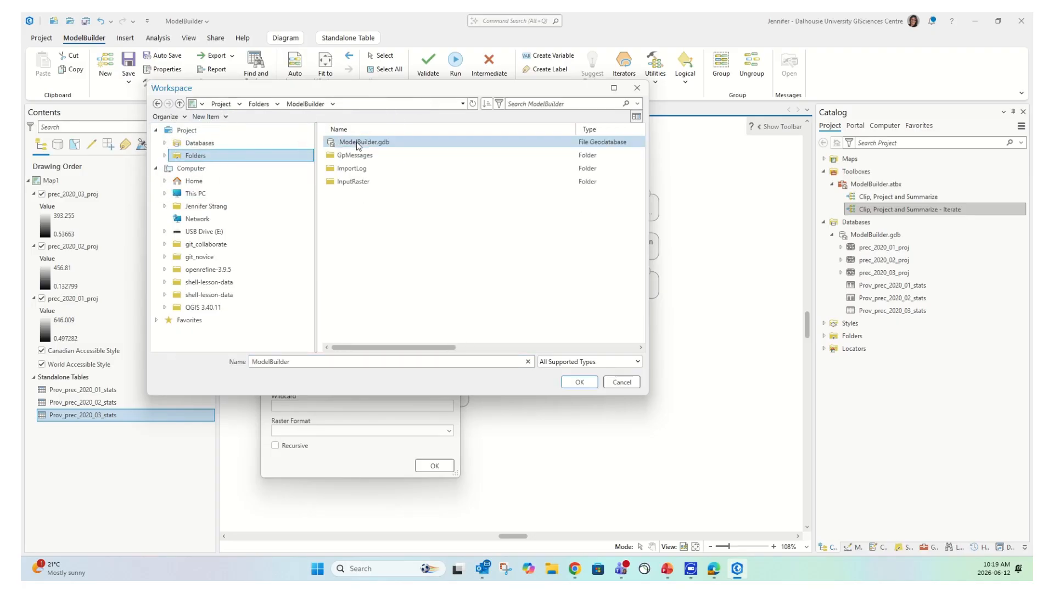
left_click(358, 181)
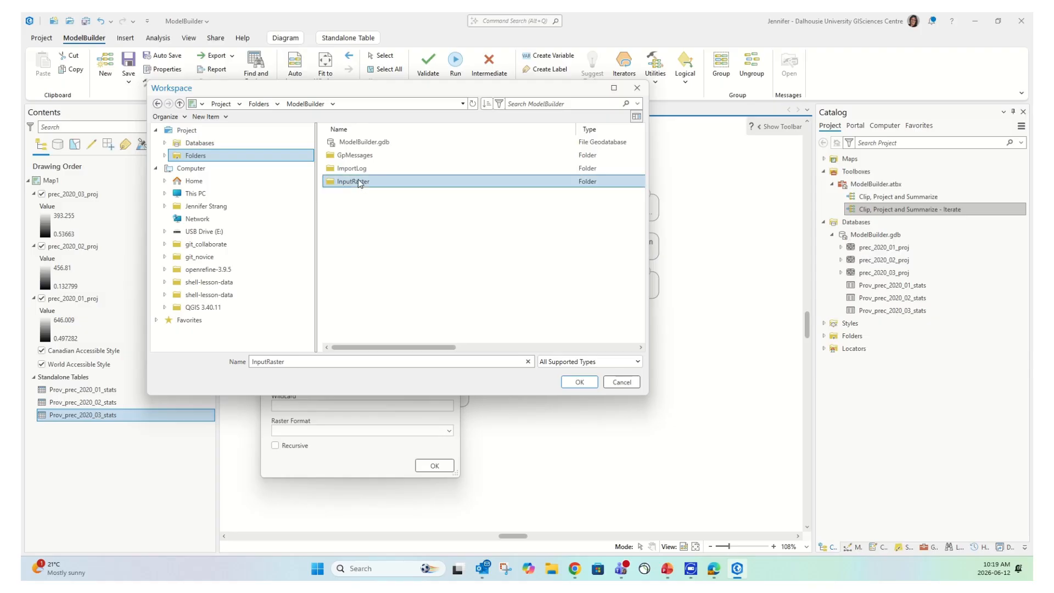
left_click(579, 382)
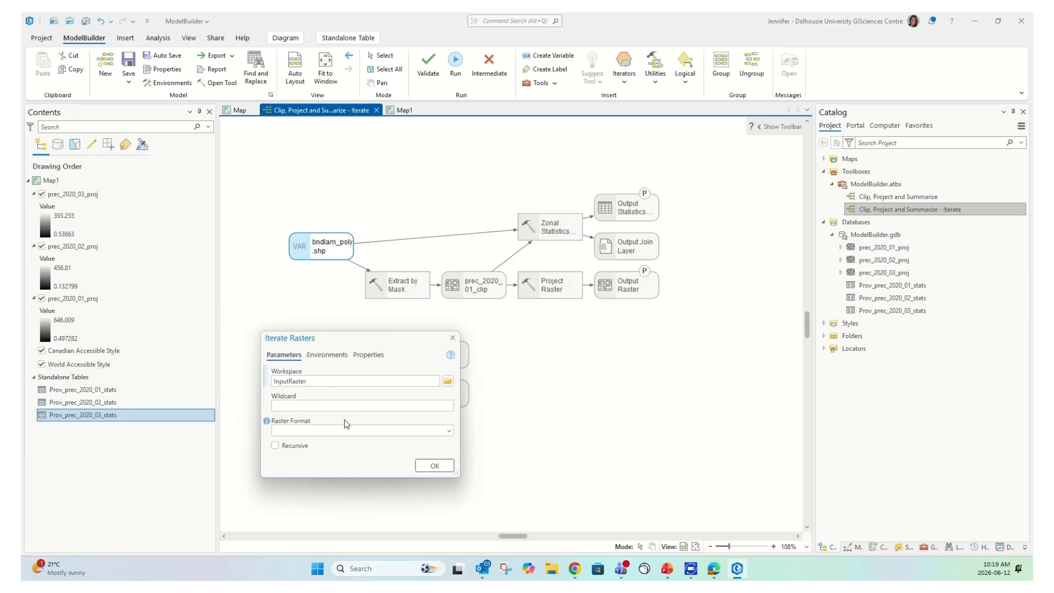
left_click(449, 431)
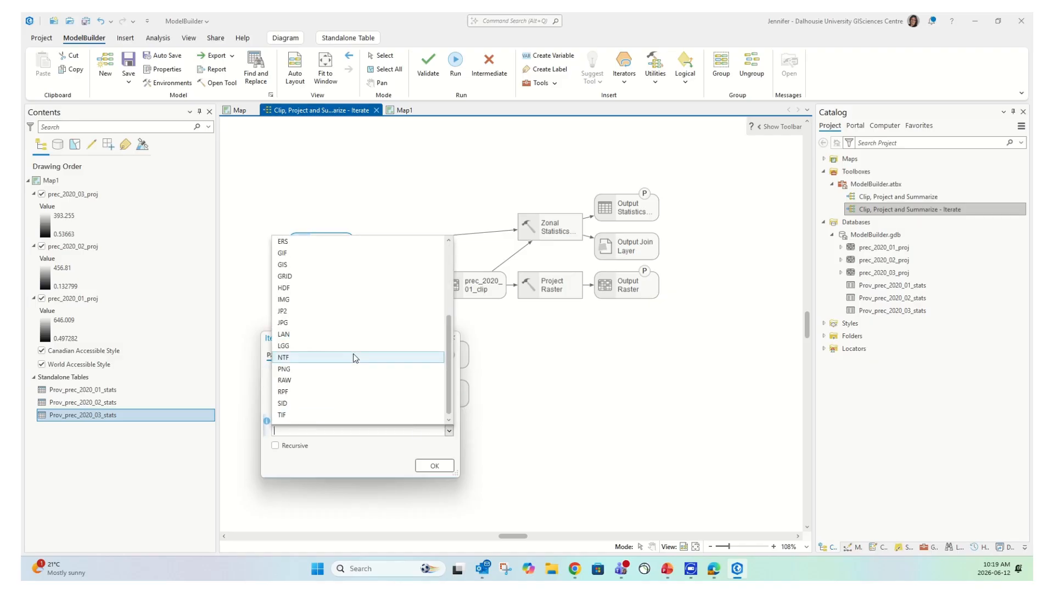
left_click(291, 414)
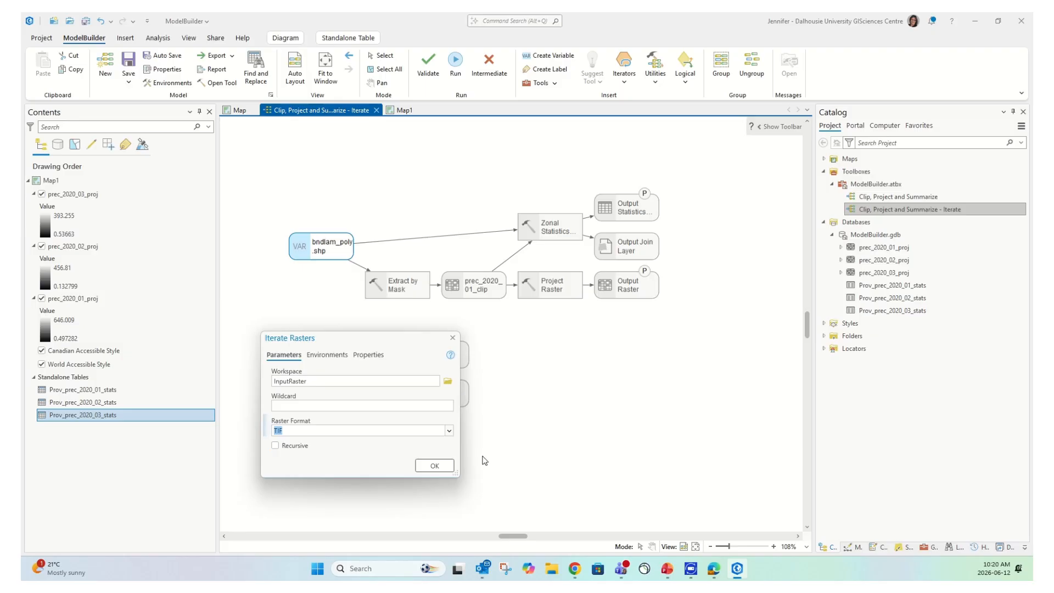
left_click(435, 467)
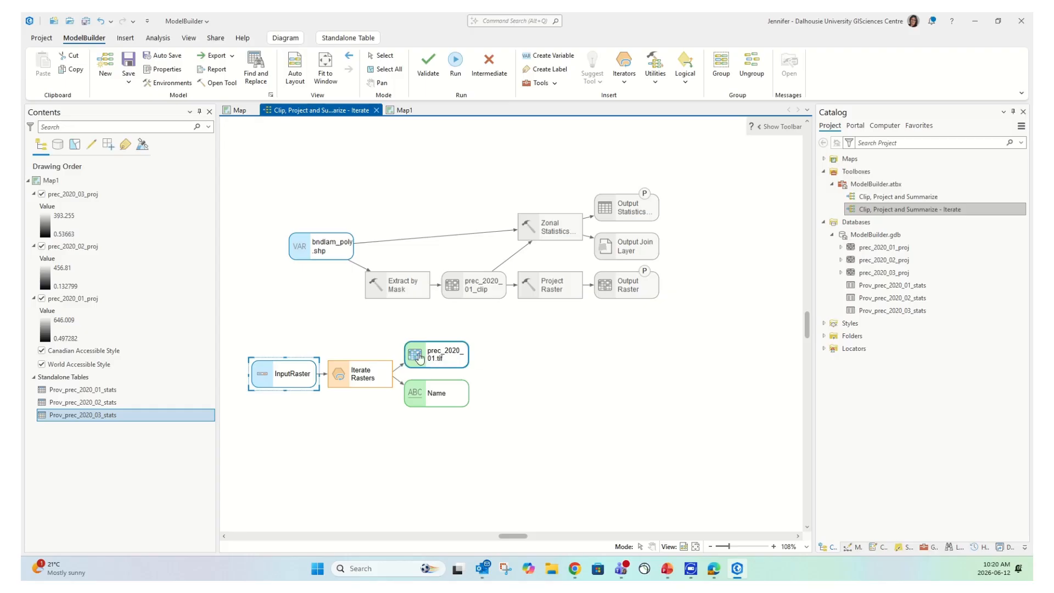
Connect the iterator's prec_2020_01.tif output to Extract by Mask as its Input raster
left_click_drag(452, 362, 408, 292)
left_click_drag(408, 292, 408, 291)
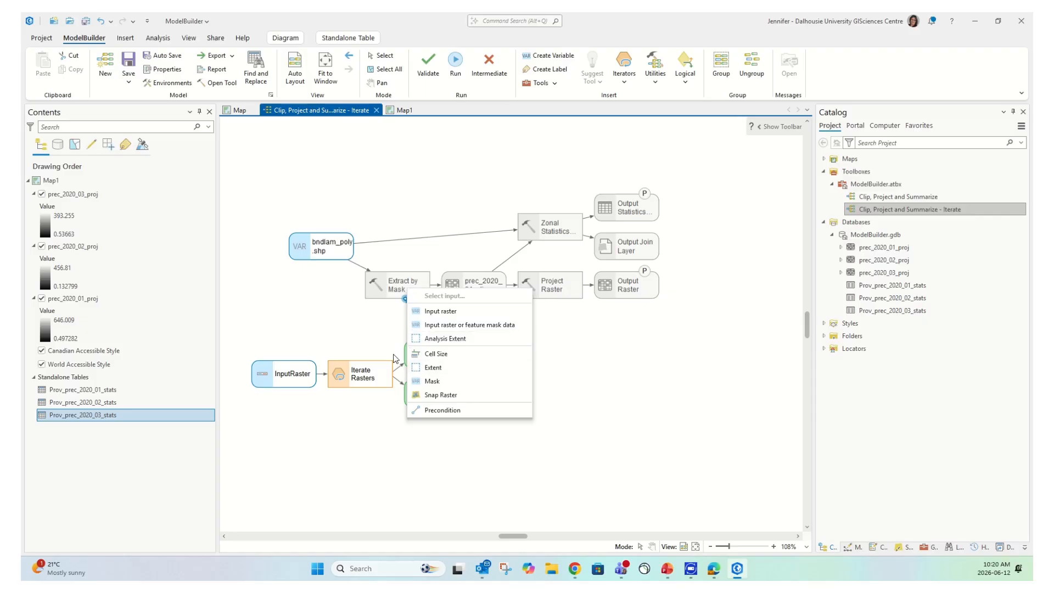
left_click(443, 312)
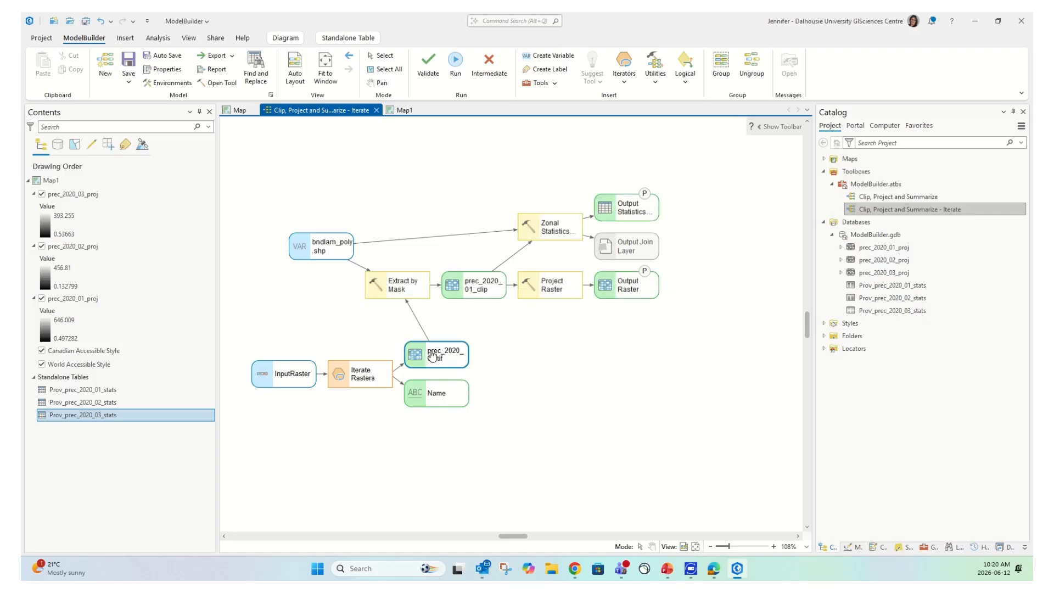
left_click(398, 288)
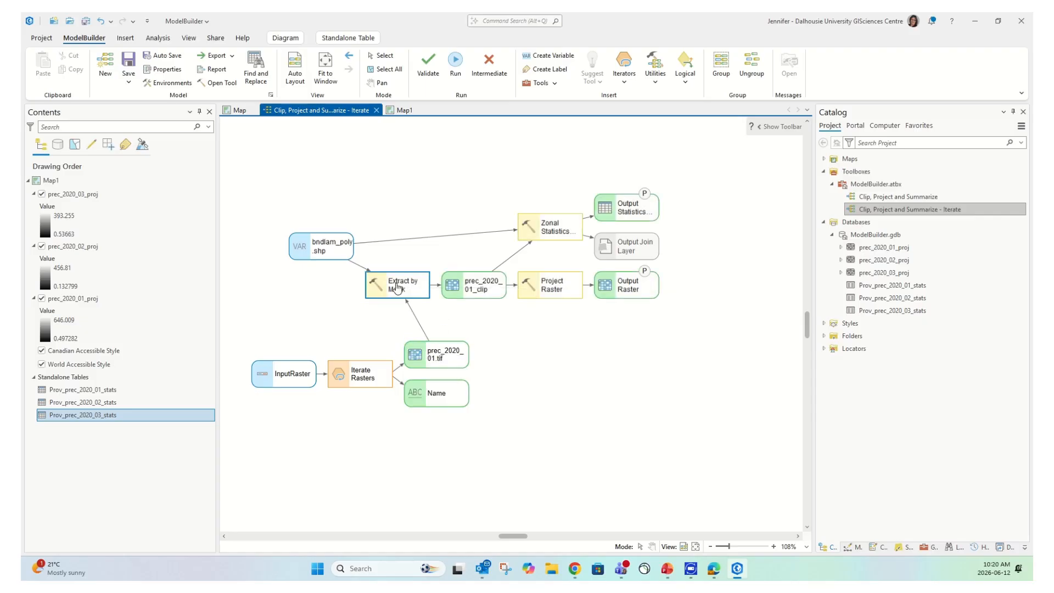
mouse_move(397, 287)
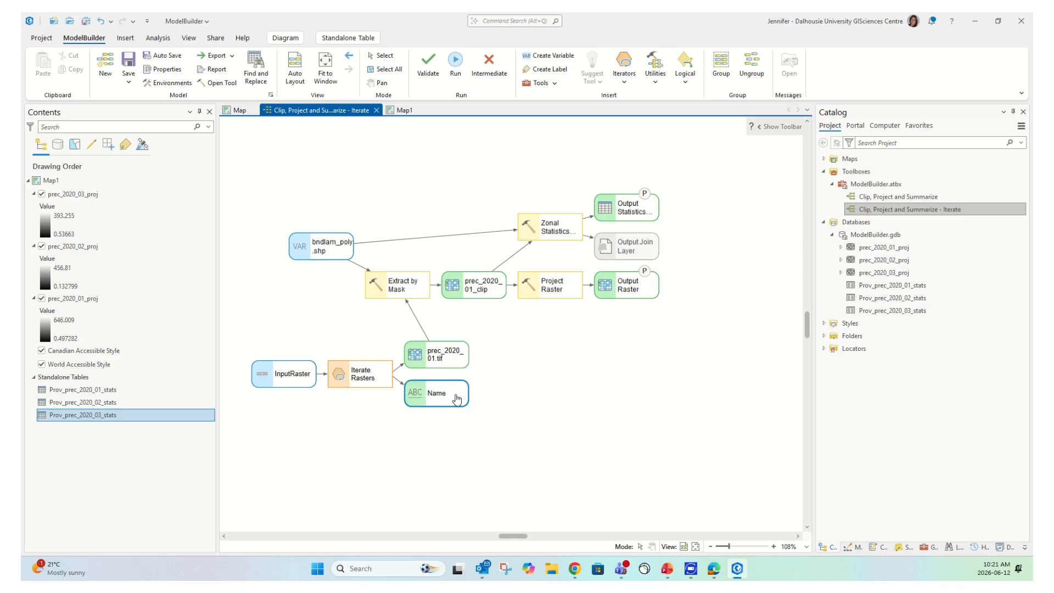
Confirm the Project Raster output reads %Name%_proj, then save the model
double_click(630, 293)
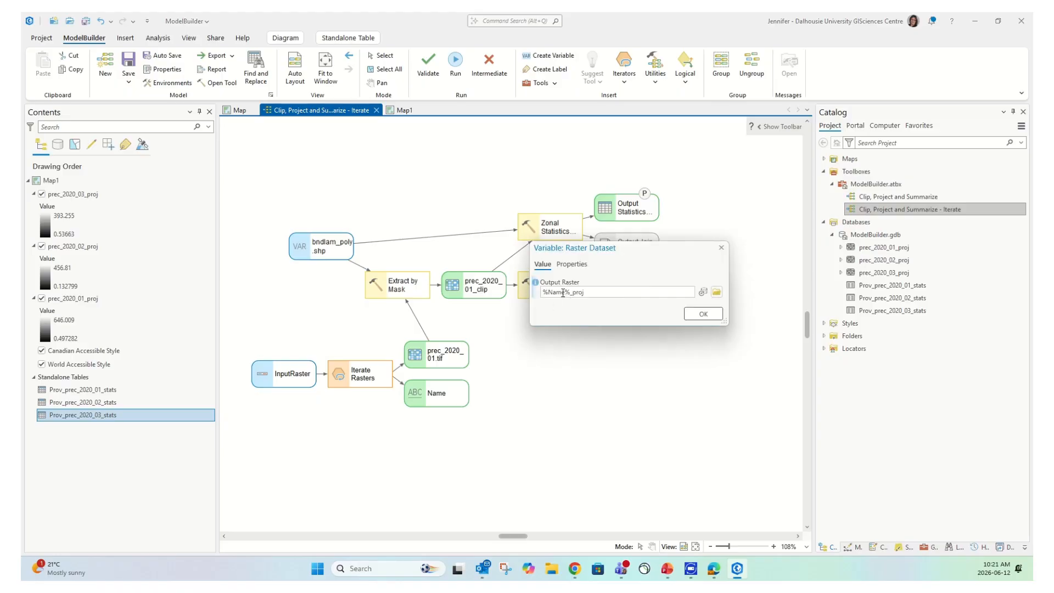
left_click(721, 249)
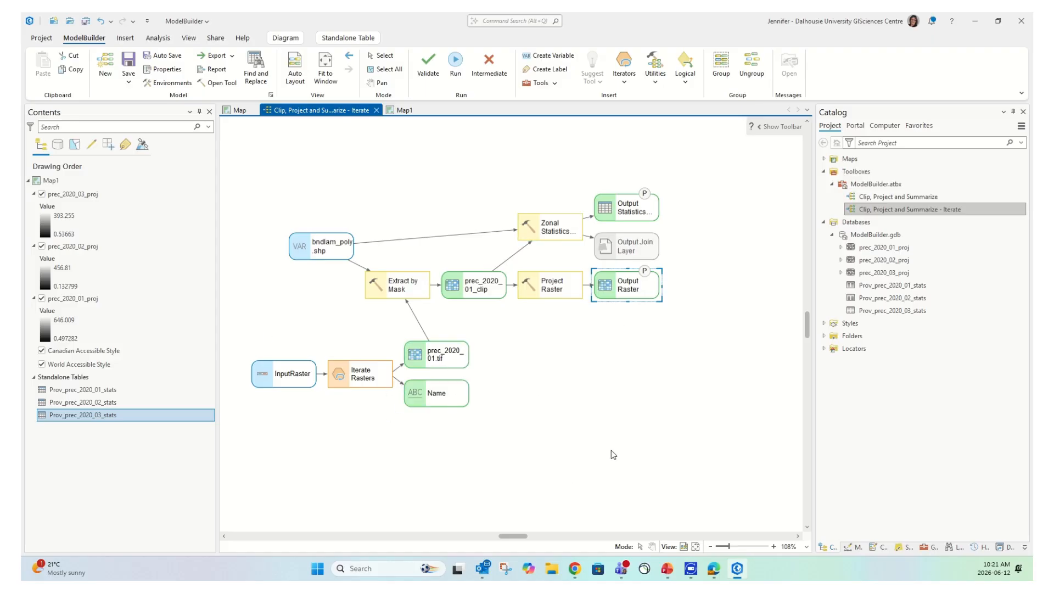
left_click(132, 61)
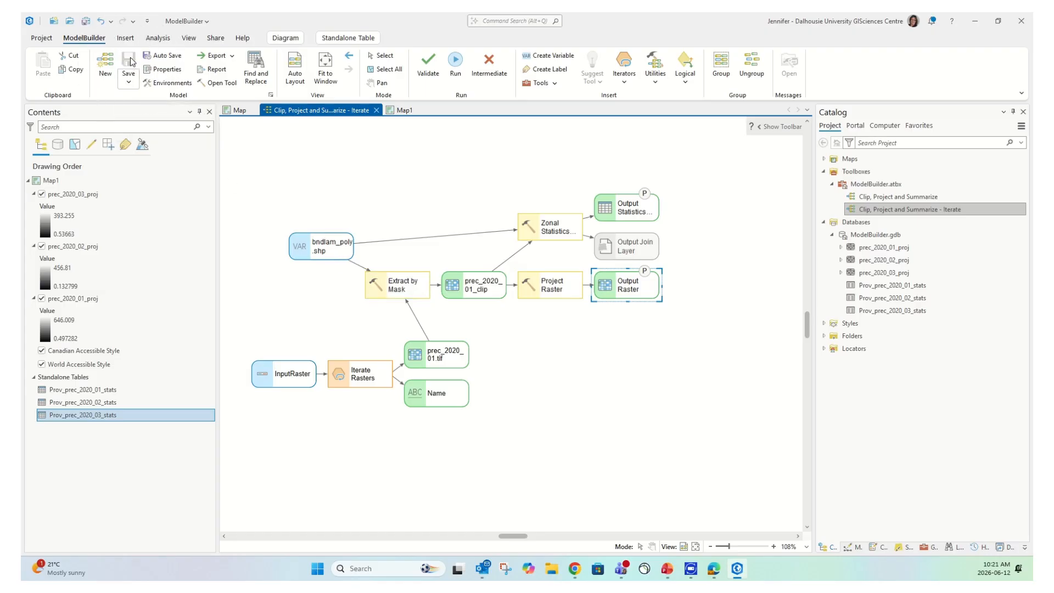
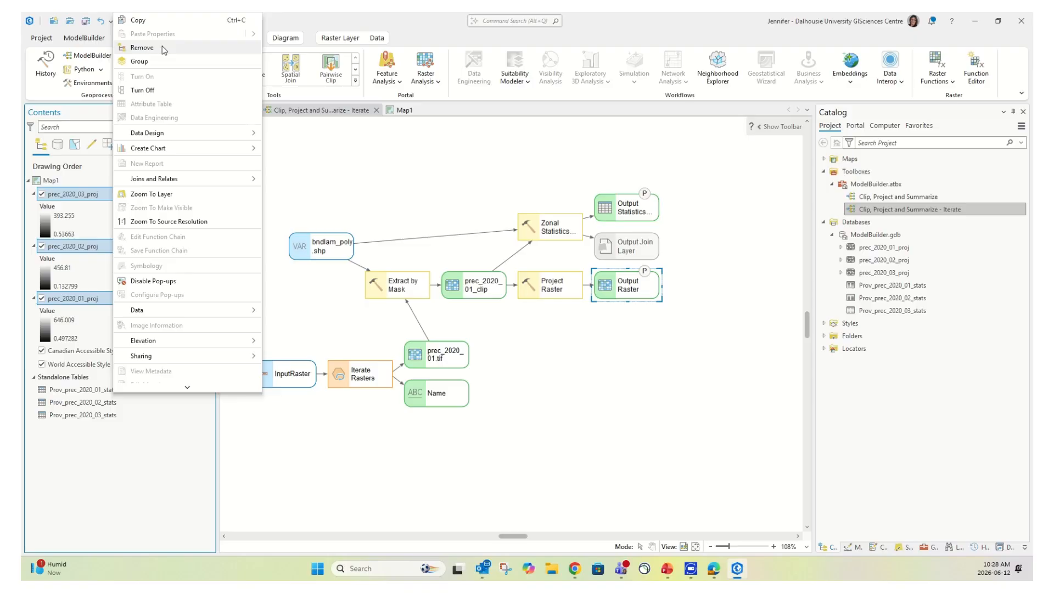
Remove the three projected raster layers and the three Prov_prec_2020 stats tables from Map1
left_click(164, 48)
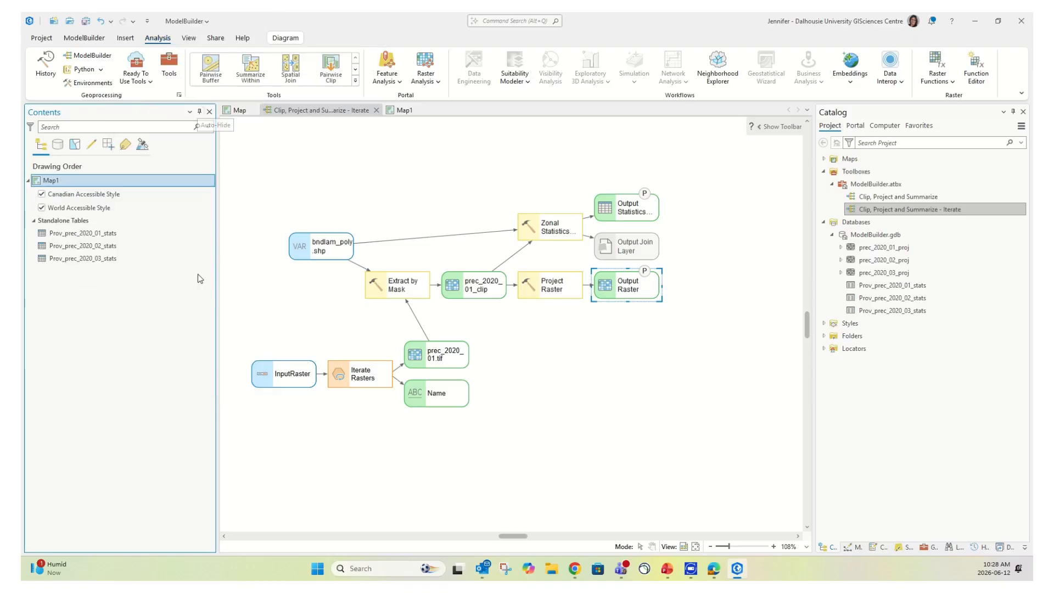
left_click(106, 233)
left_click(106, 258, "ctrl")
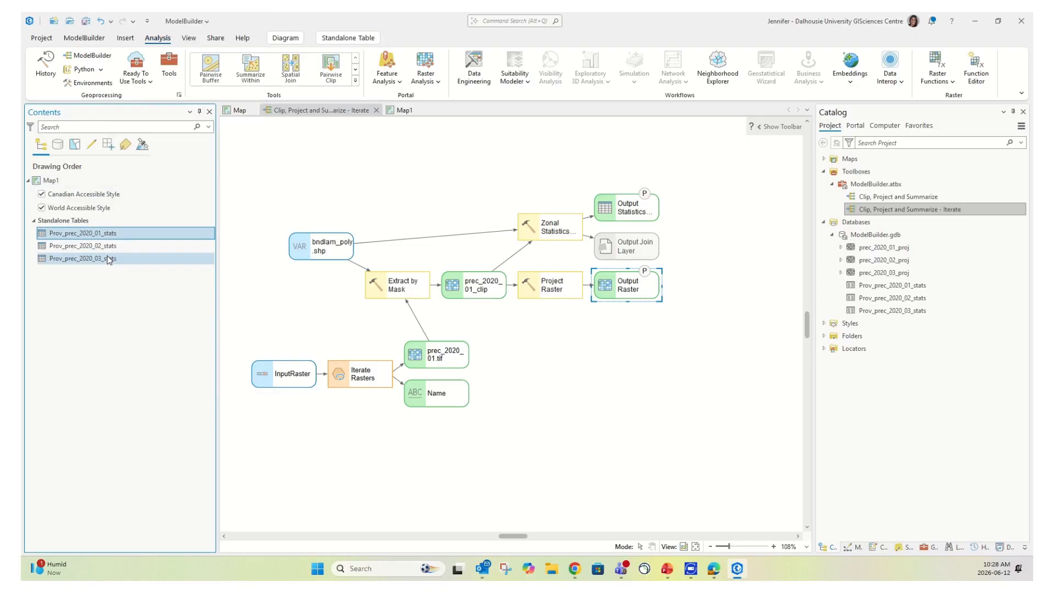
left_click(106, 260, "shift")
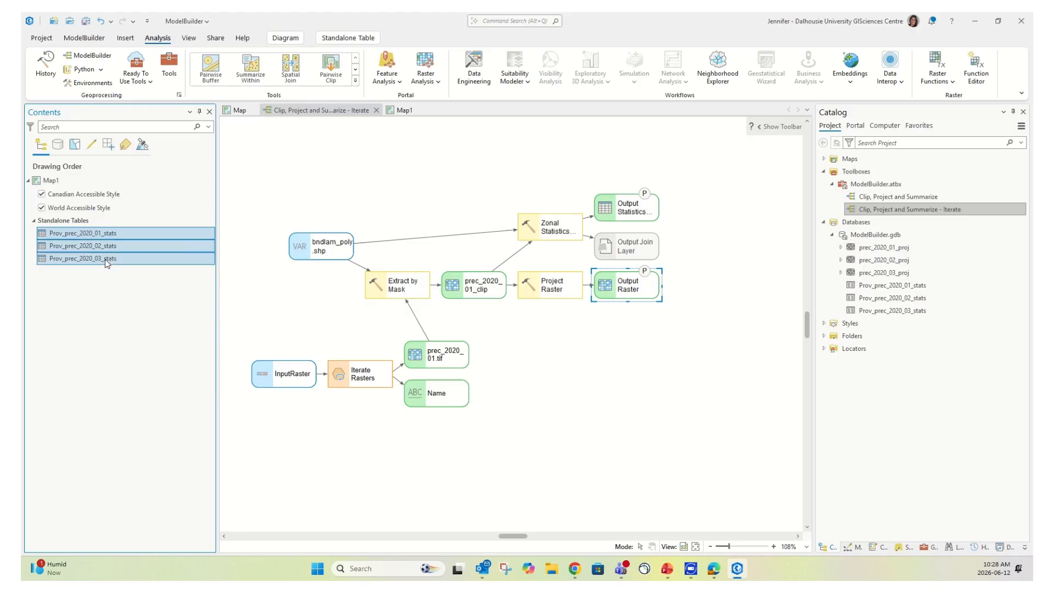
right_click(104, 259)
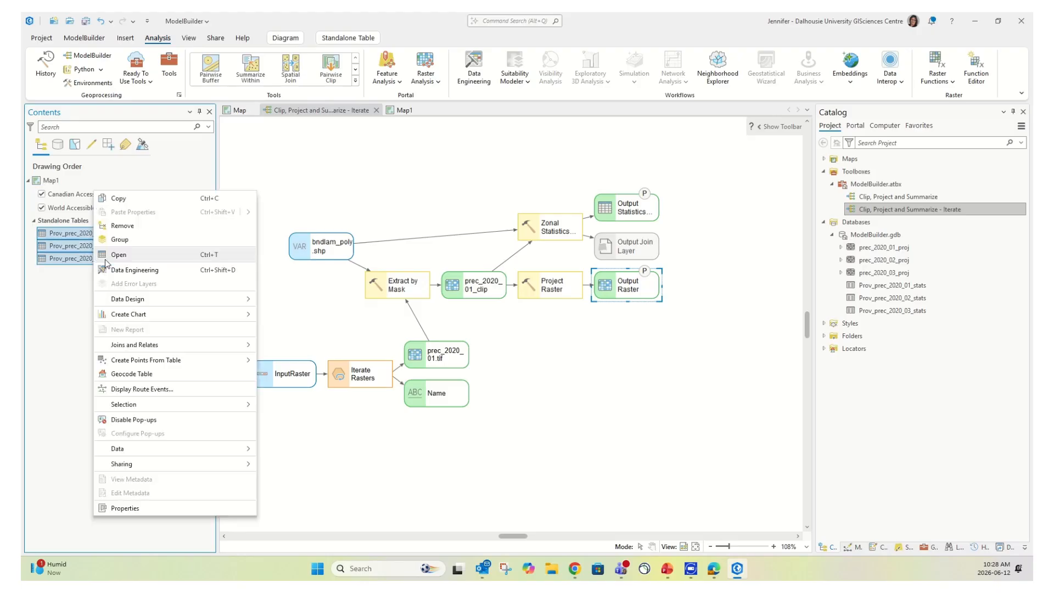
left_click(129, 226)
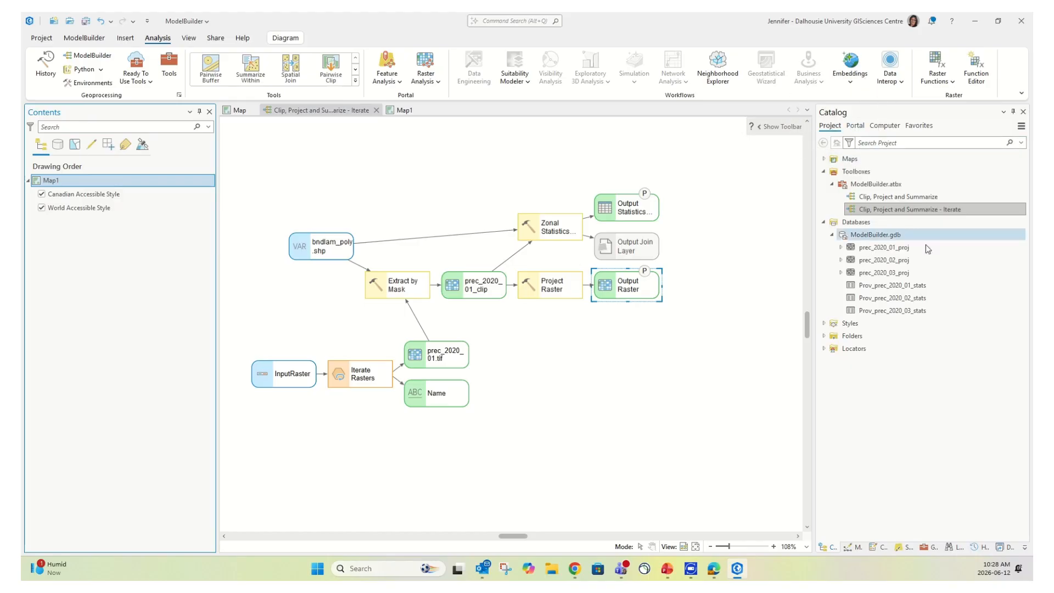
key("ctrl")
key("ctrl")
Refresh ModelBuilder.gdb and permanently delete its three projected rasters and three stats tables
right_click(877, 236)
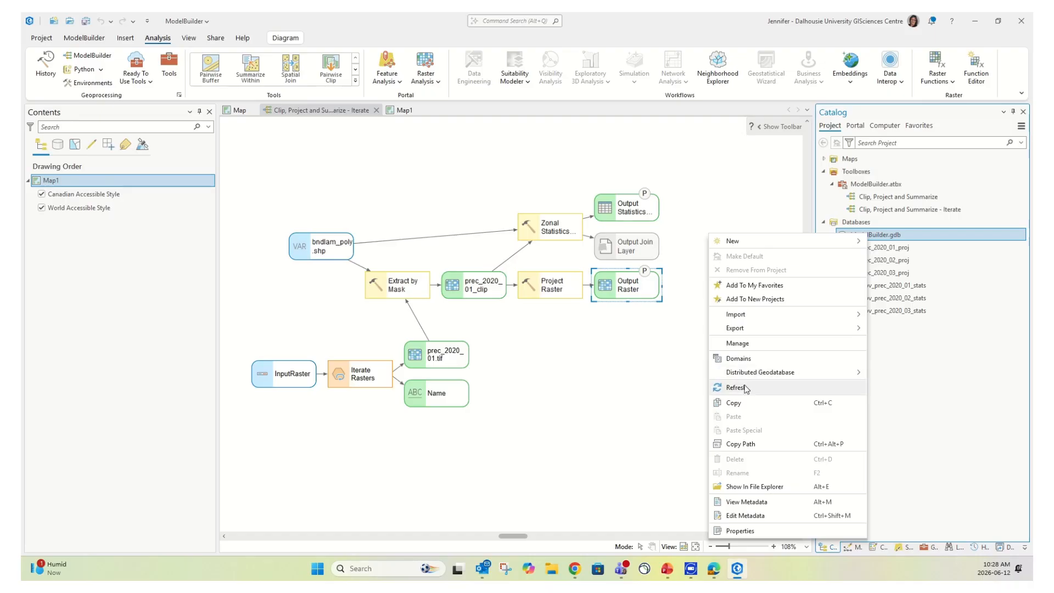
left_click(771, 386)
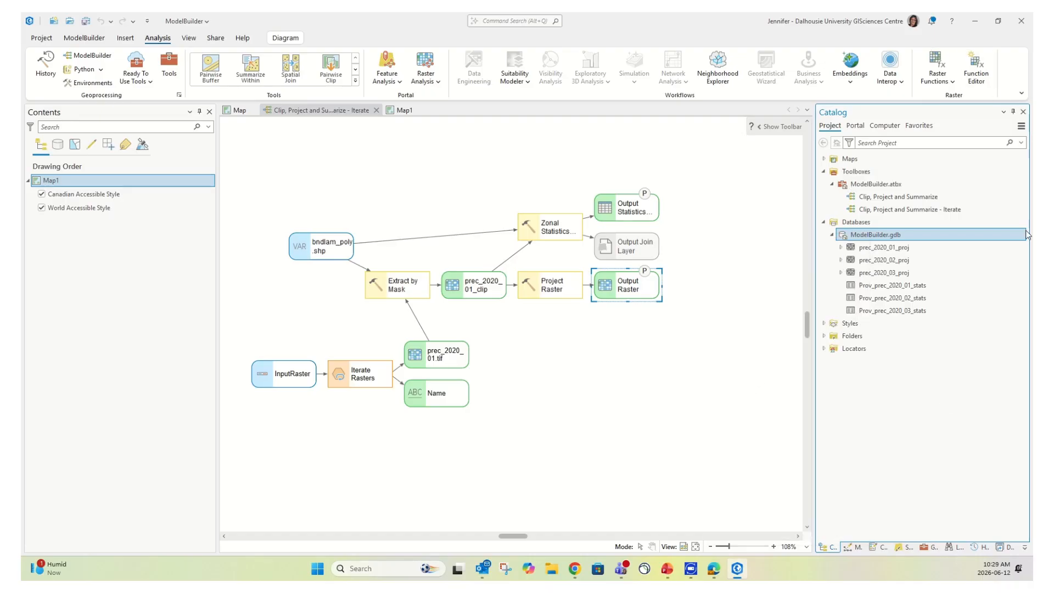
left_click(894, 252)
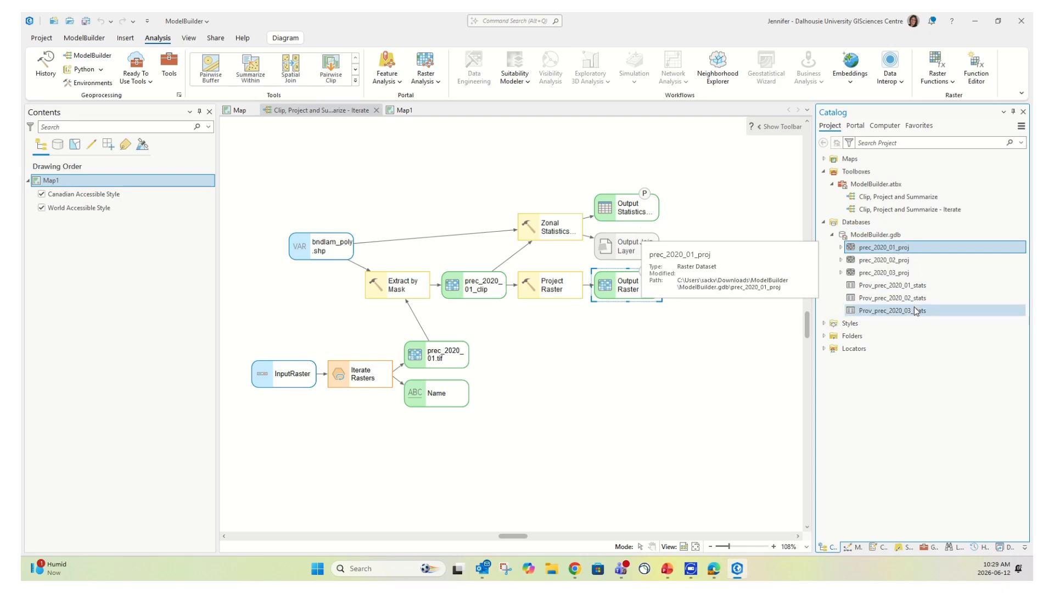
mouse_move(912, 316)
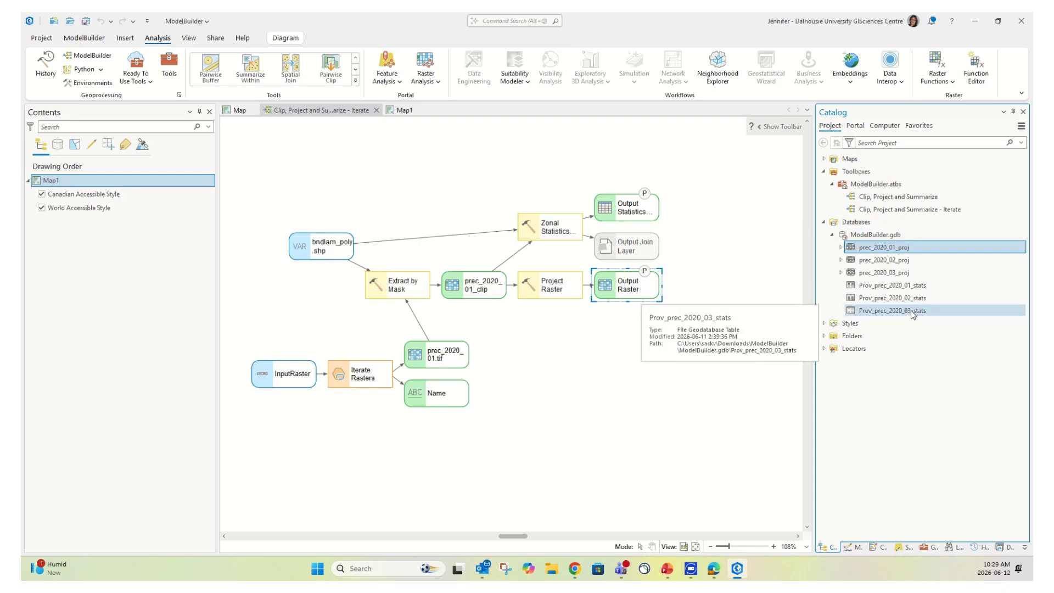
left_click(911, 310, "shift")
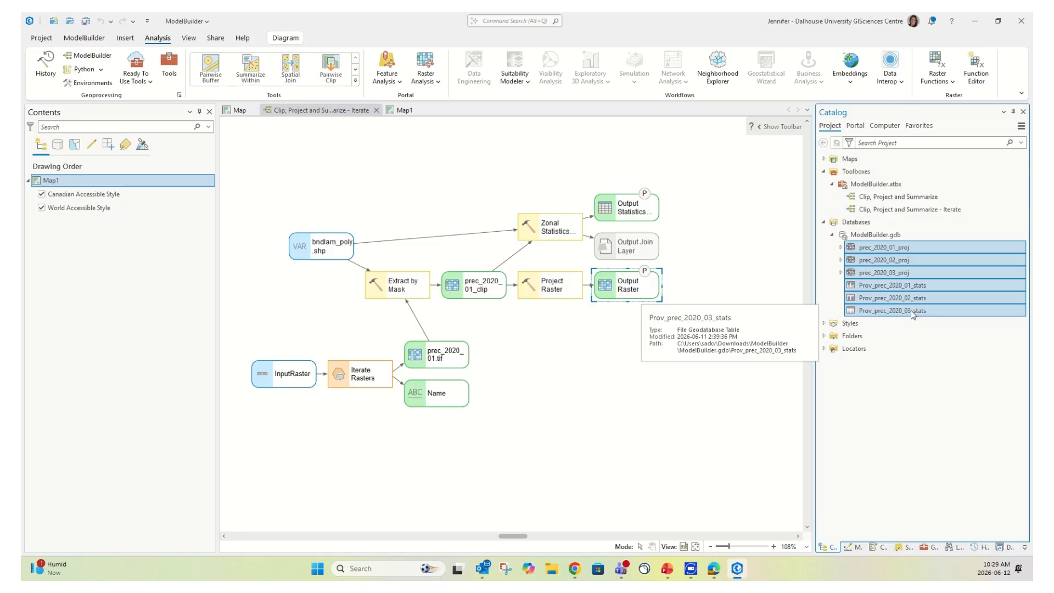
right_click(912, 311)
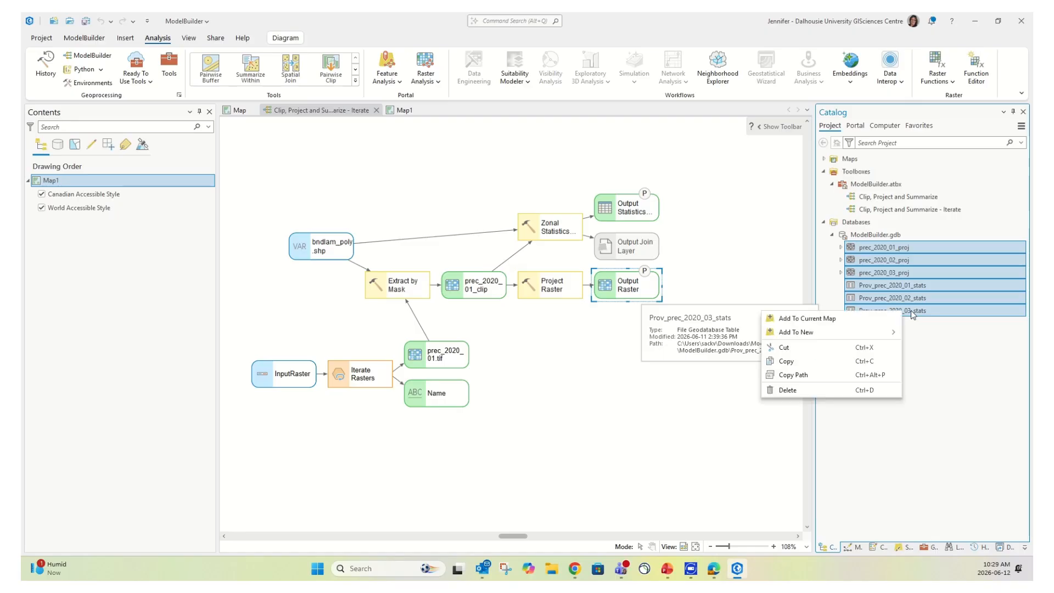
left_click(804, 390)
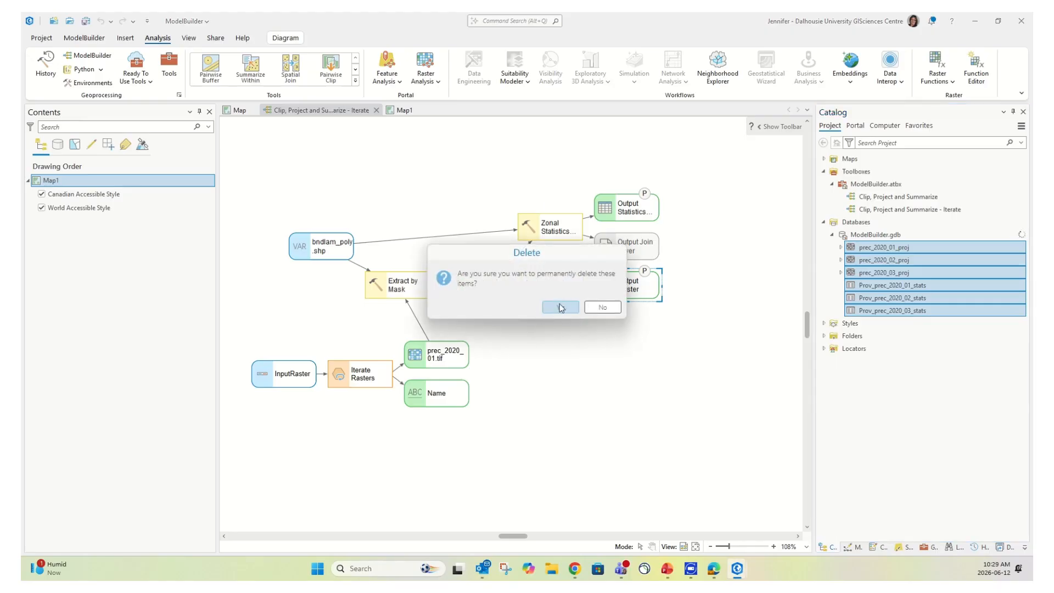
left_click(560, 308)
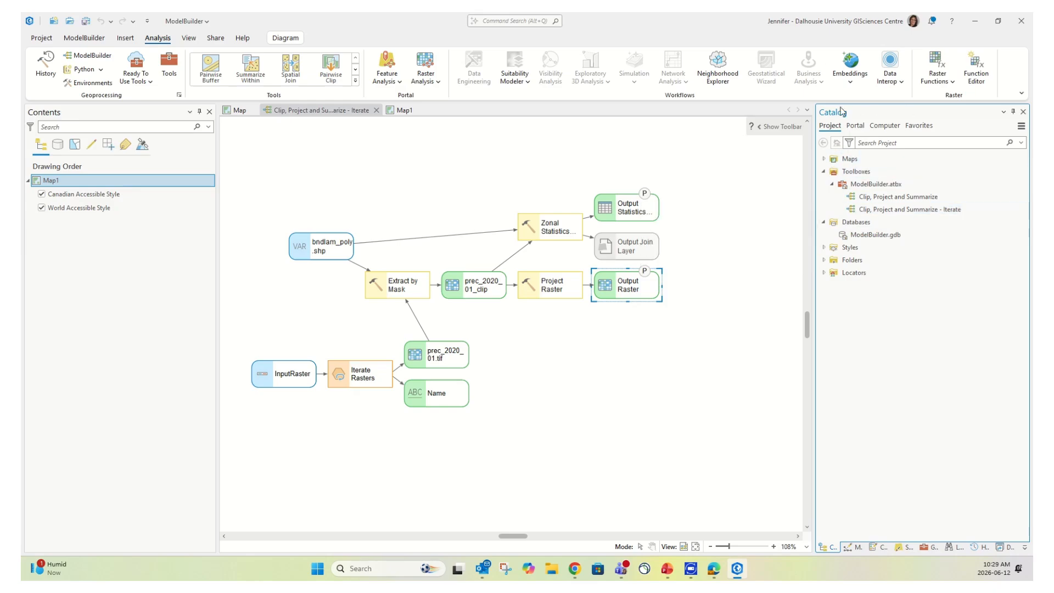
Run the Clip, Project and Summarize - Iterate model on all monthly rasters
double_click(898, 211)
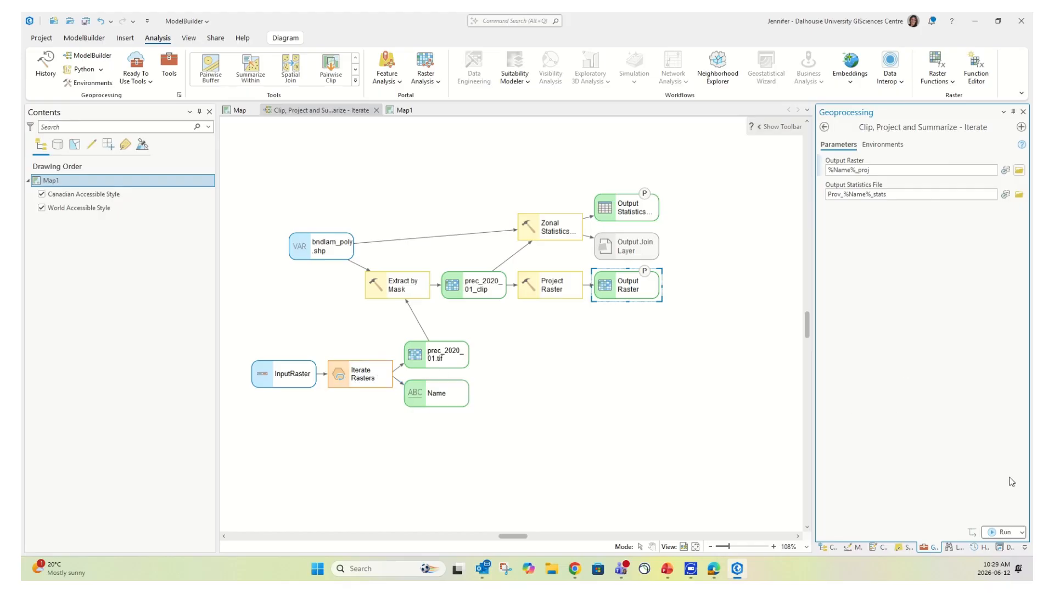
left_click(1009, 534)
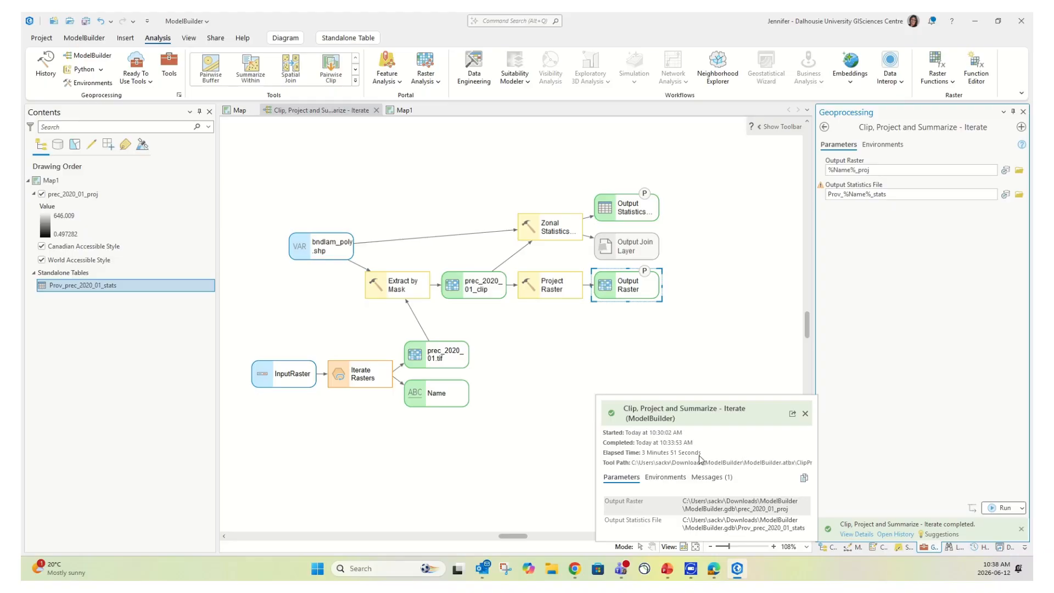
Zoom Map1 in on Canada and add prec_2021_01_proj from Catalog above the 2020 raster
left_click(404, 111)
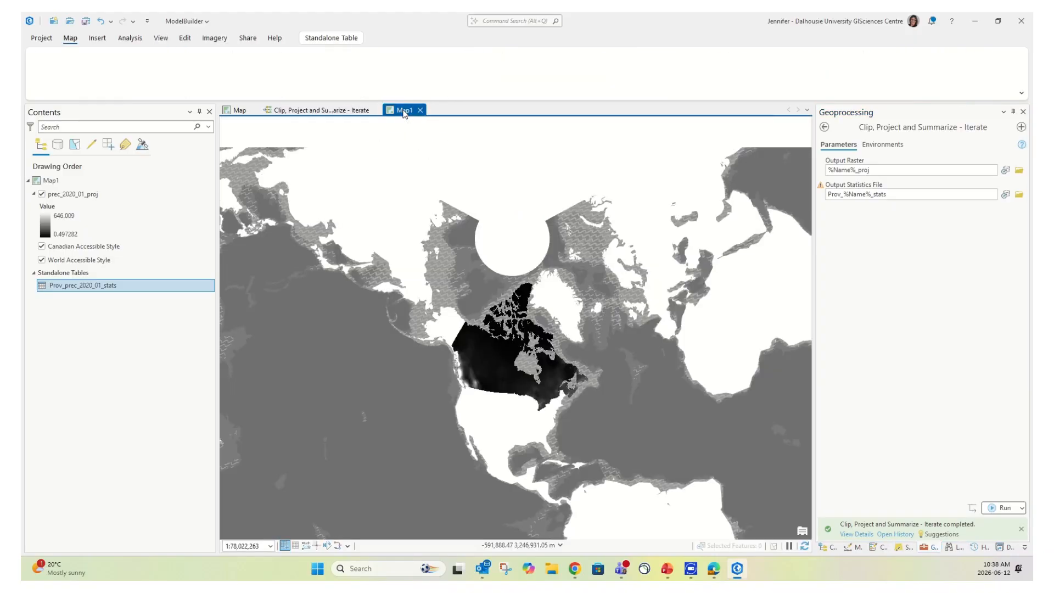
left_click_drag(554, 340, 528, 178)
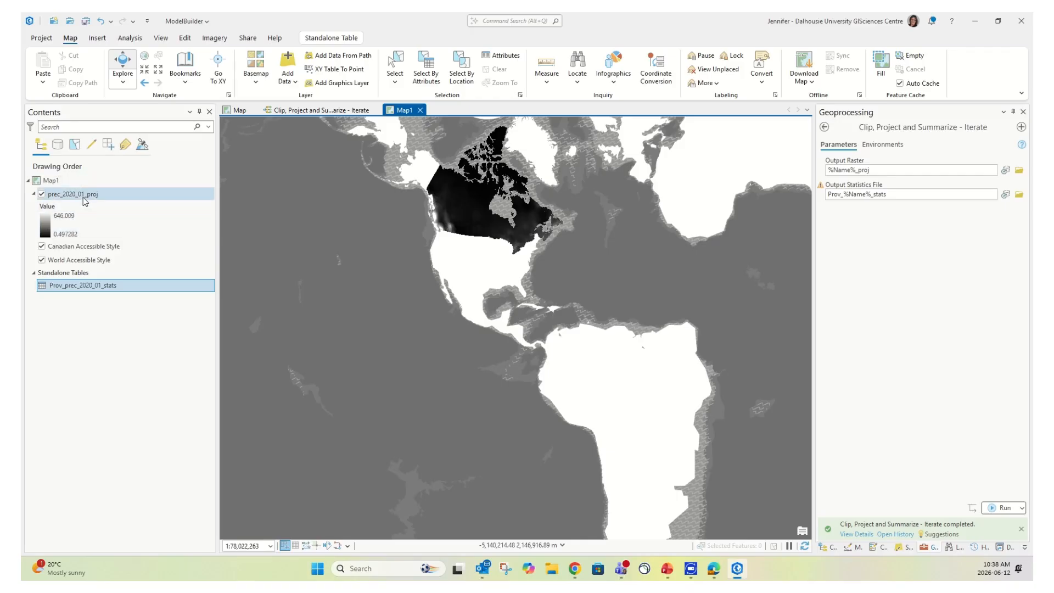
left_click(831, 549)
scroll(566, 328, "up", 6)
left_click_drag(524, 237, 742, 580)
left_click_drag(597, 316, 590, 436)
scroll(925, 242, "down", 5)
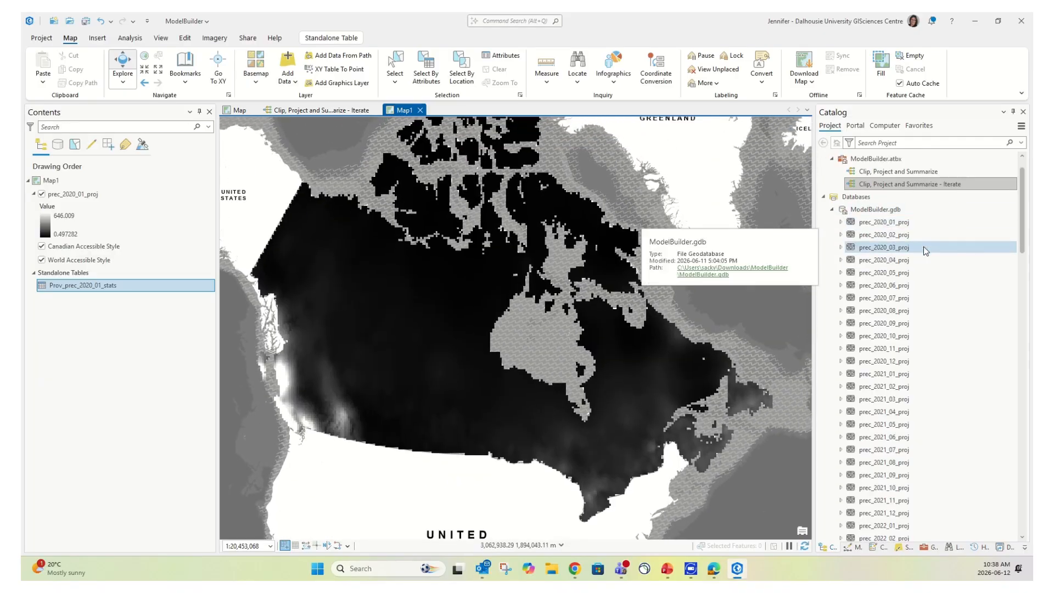
scroll(924, 242, "down", 13)
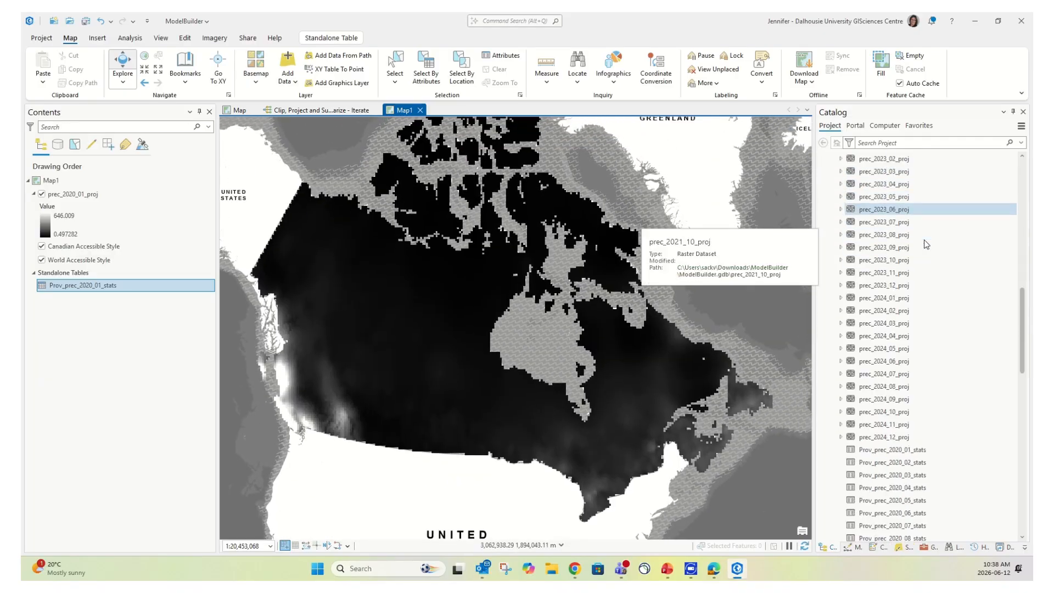
scroll(925, 222, "up", 12)
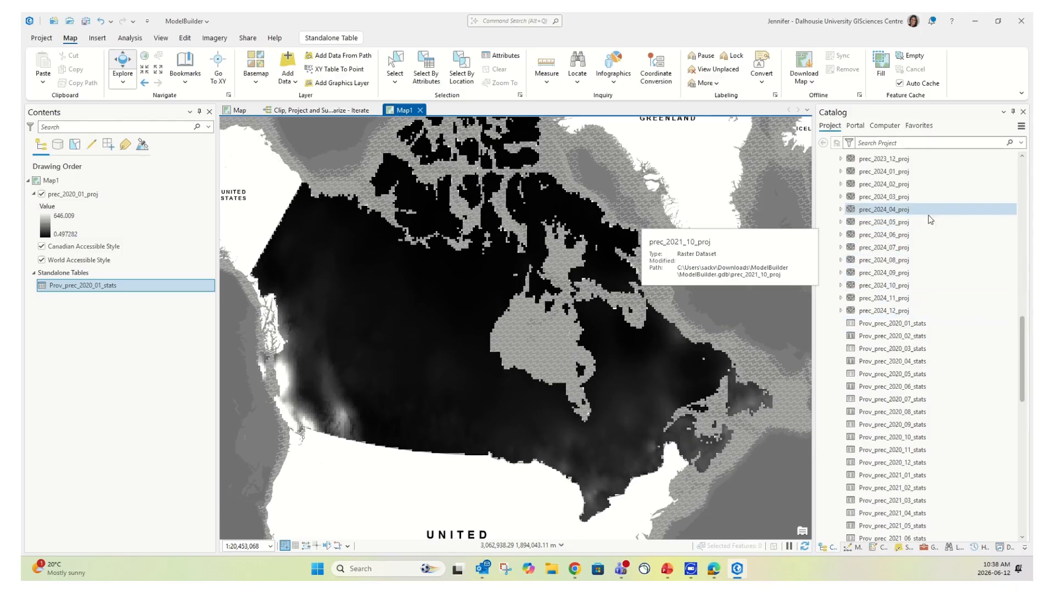
scroll(927, 221, "down", 7)
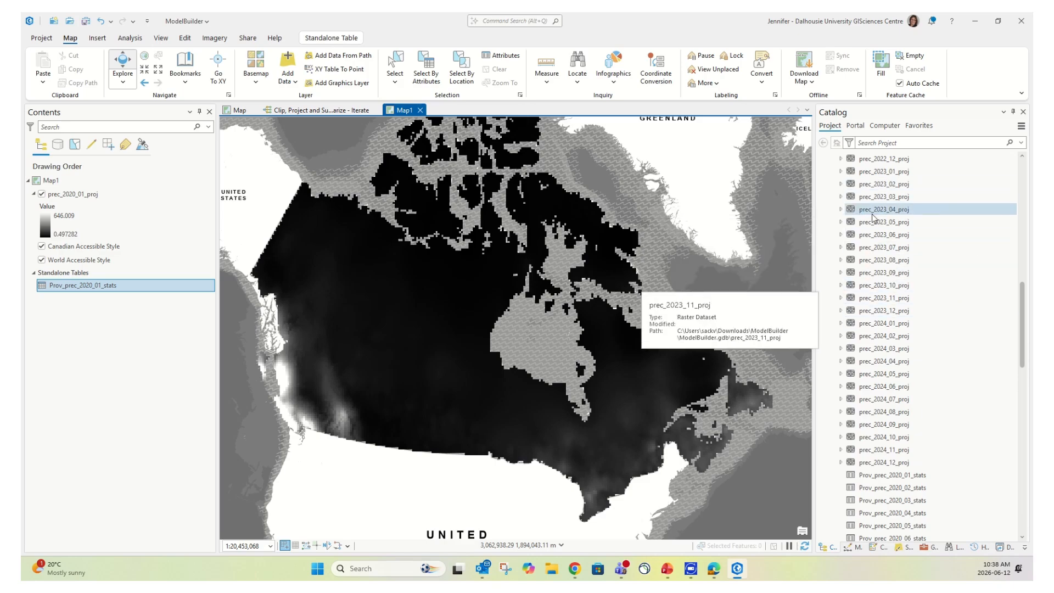
scroll(934, 235, "up", 3)
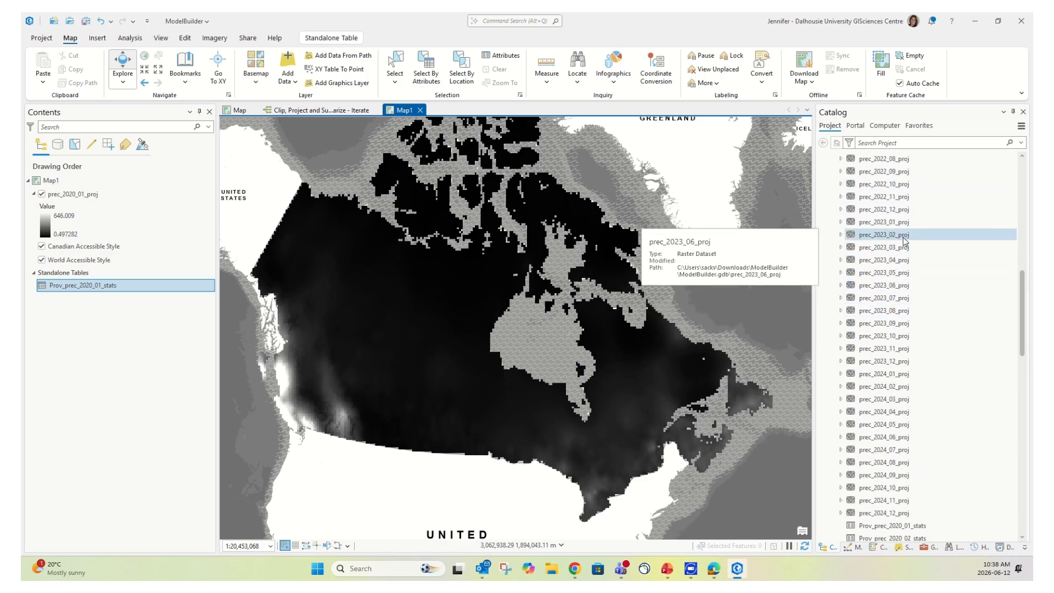
scroll(916, 219, "up", 5)
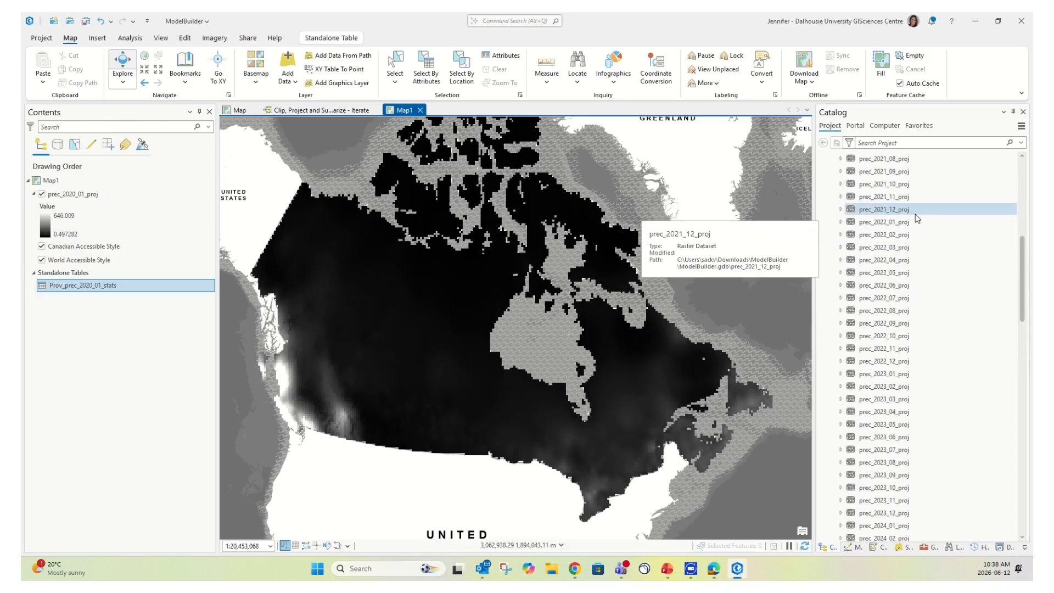
left_click_drag(909, 172, 437, 257)
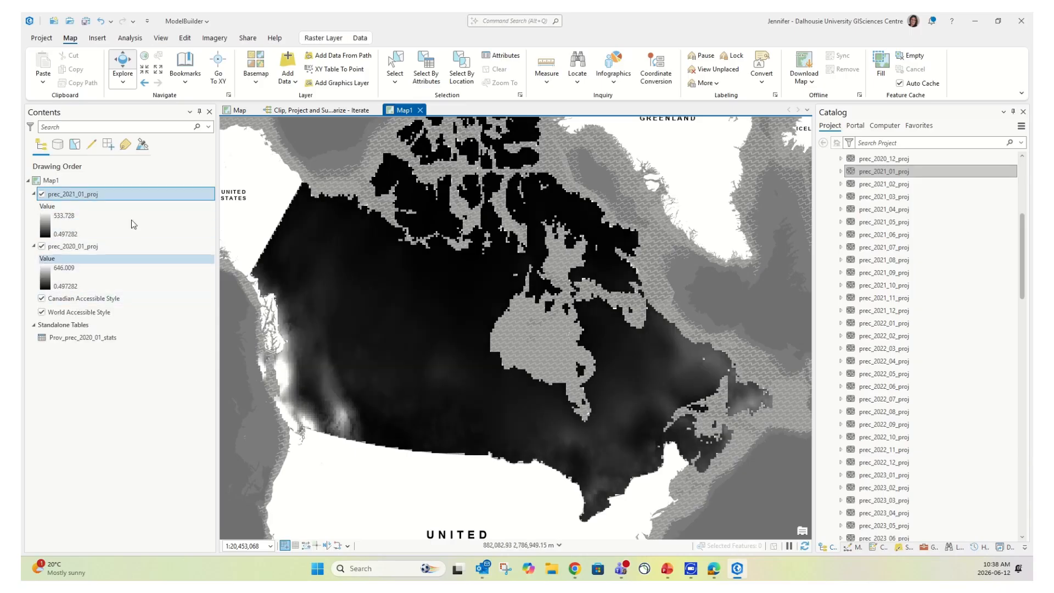
scroll(954, 309, "down", 15)
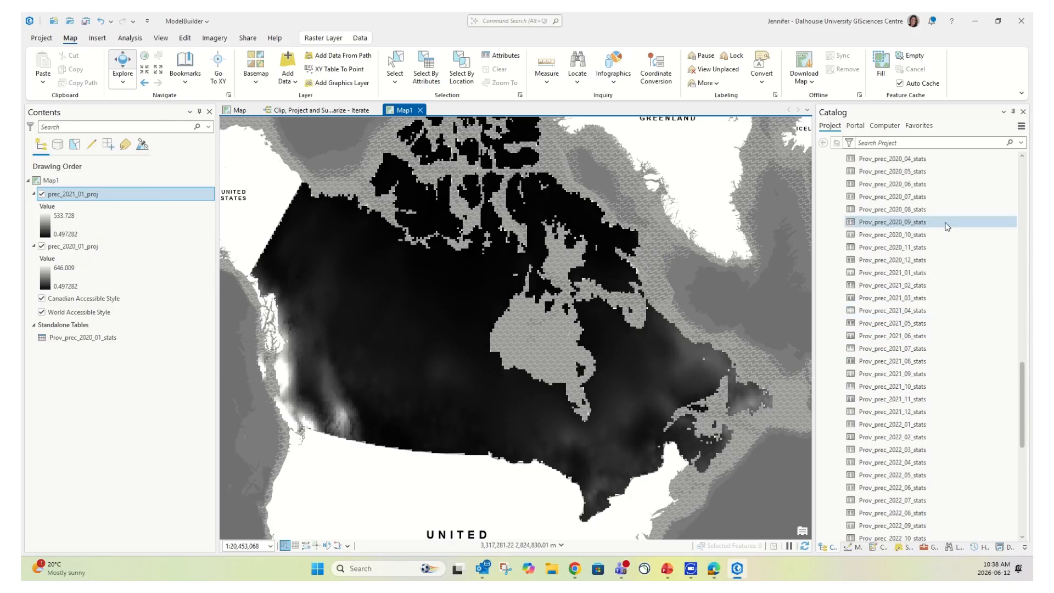
Add the Prov_prec_2021_01_stats table to the current map
left_click(924, 273)
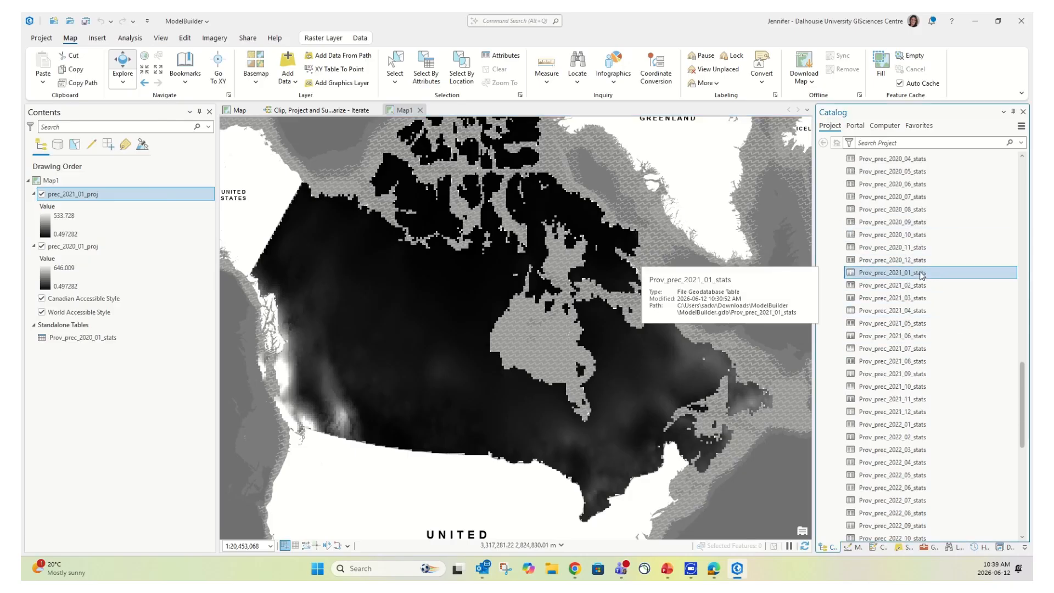
right_click(922, 275)
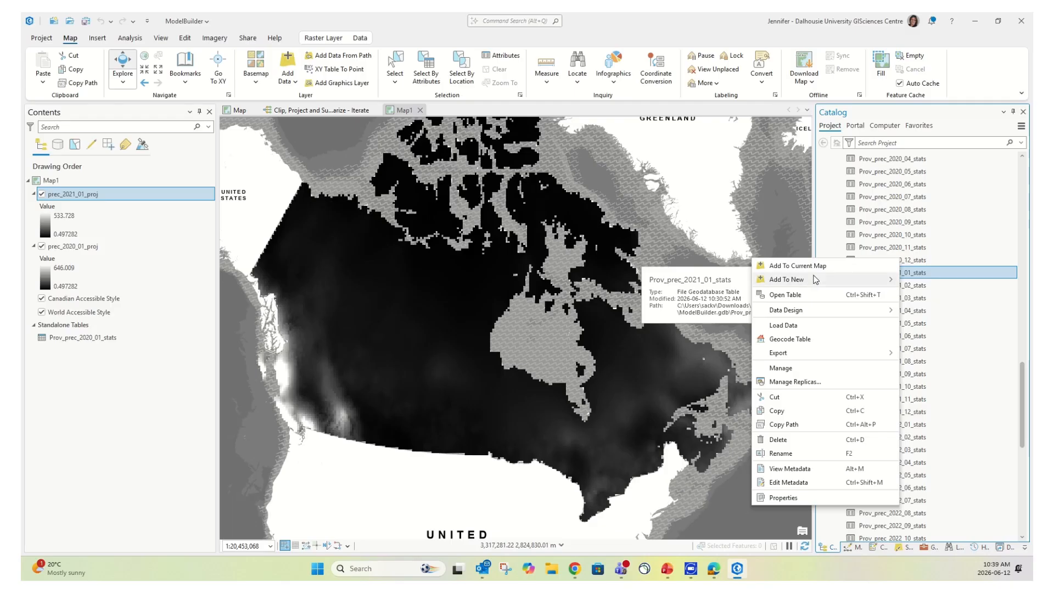
mouse_move(816, 281)
left_click(798, 266)
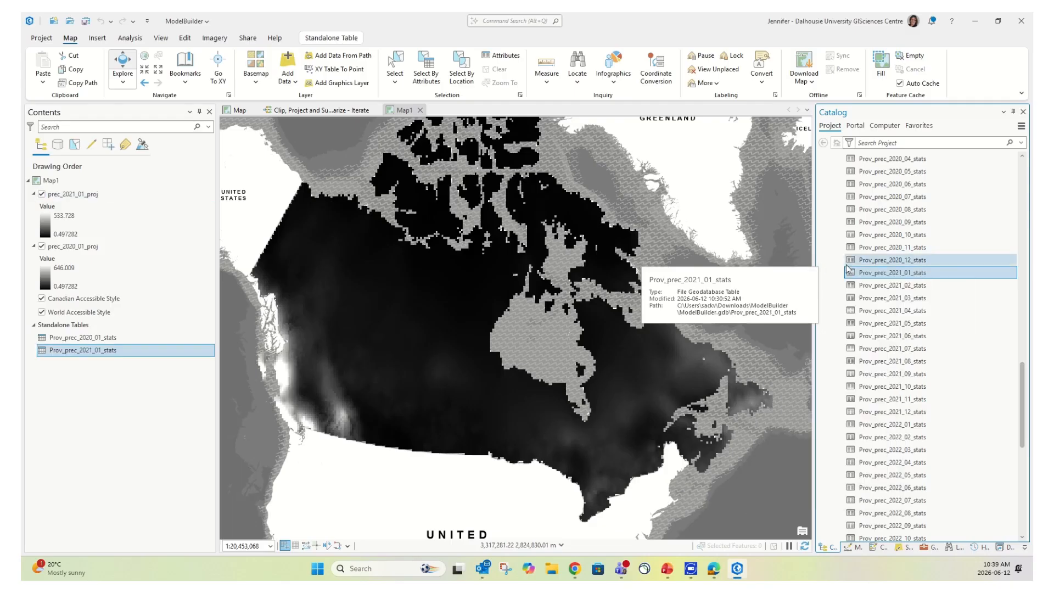
Sample map points via visible-layer pop-ups, comparing 2021 (223.013885) and 2020 (253.190063) precipitation
left_click(123, 83)
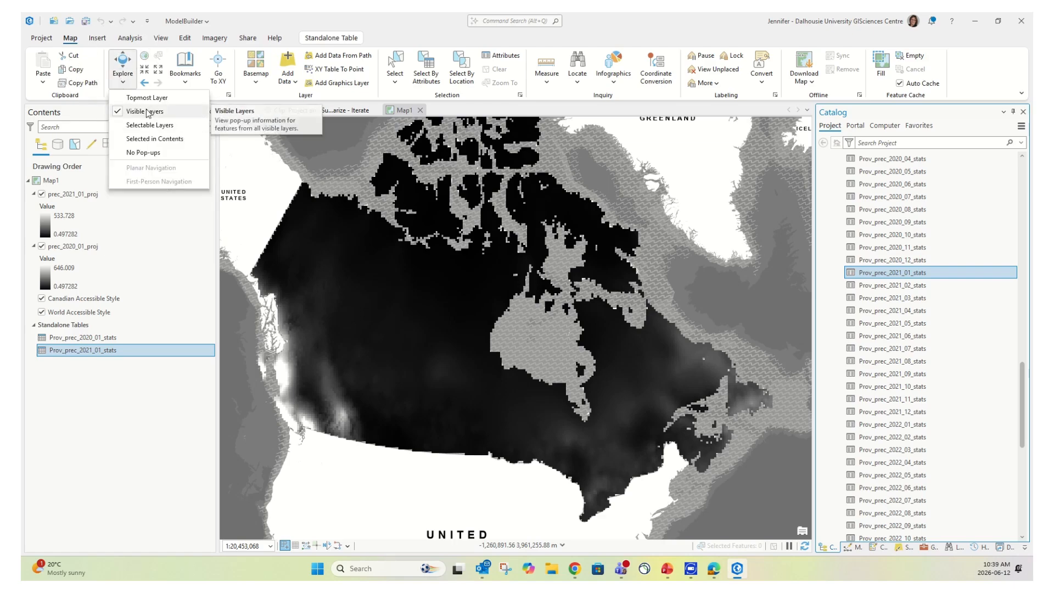
left_click(583, 442)
left_click(588, 440)
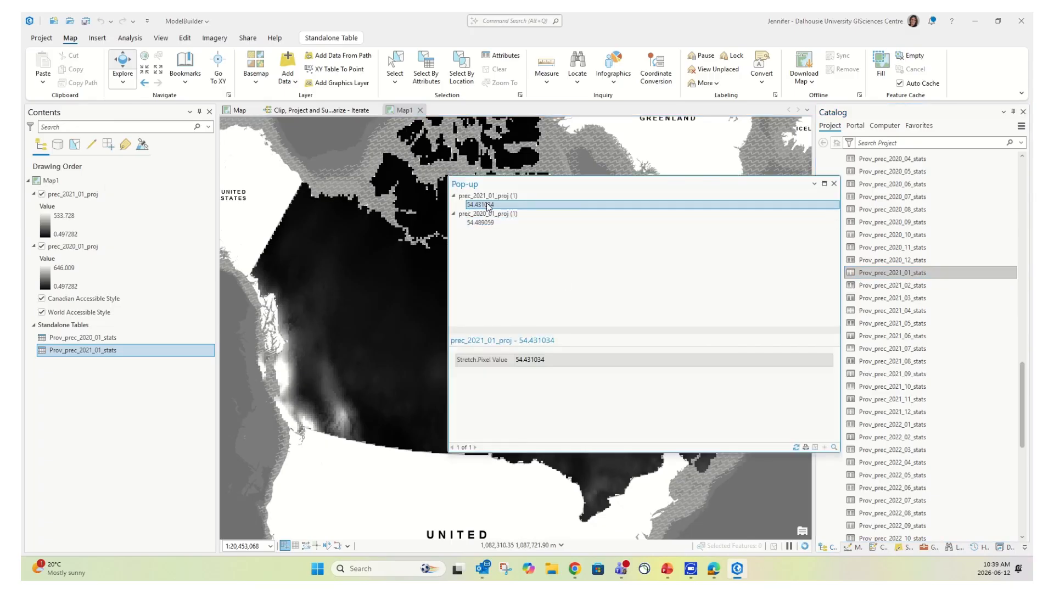
left_click(382, 334)
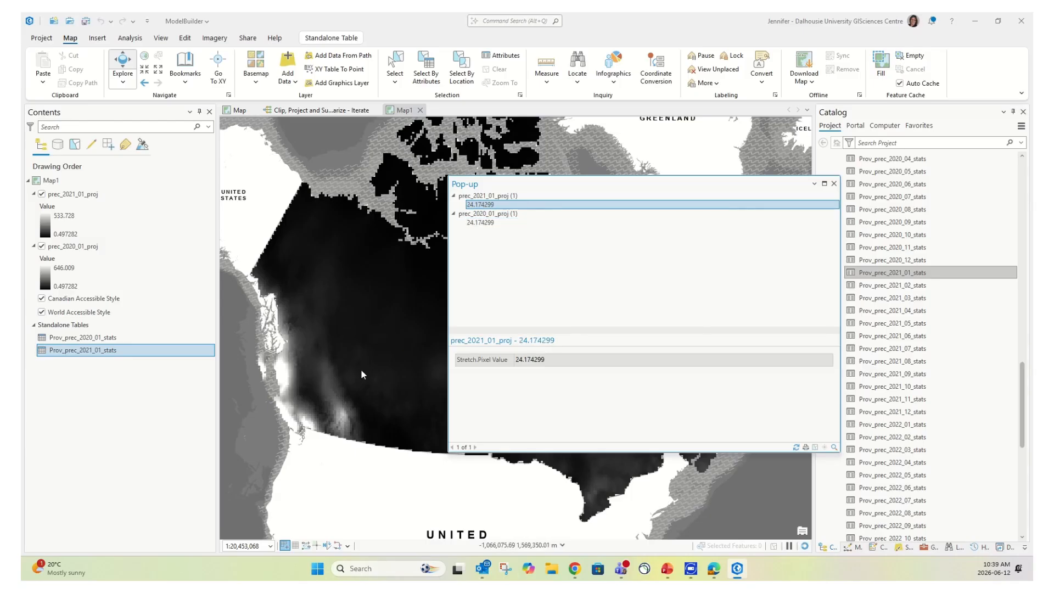
left_click(324, 367)
left_click(343, 423)
left_click(343, 423)
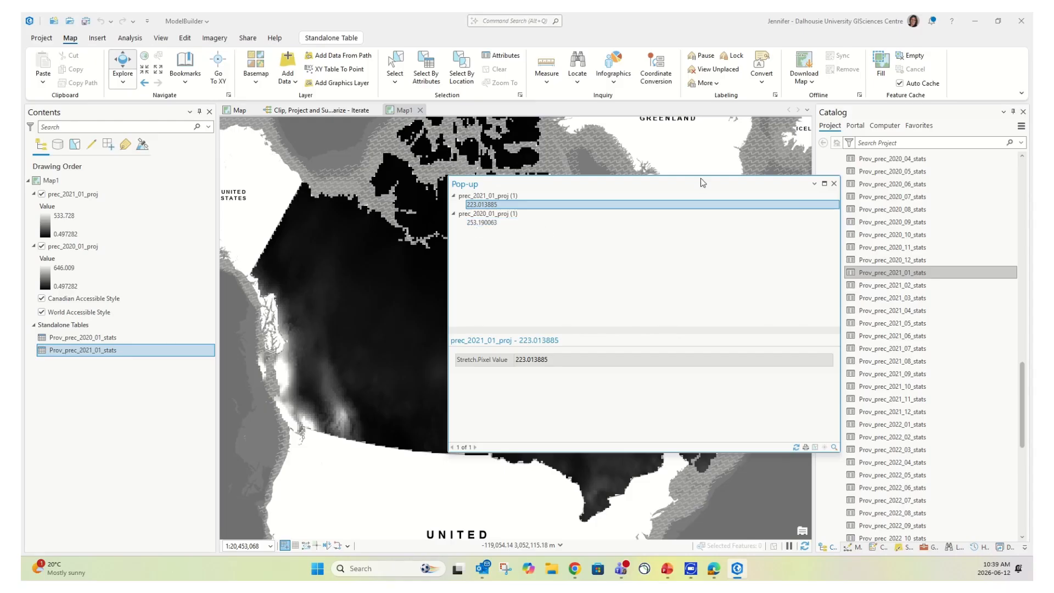
left_click(835, 184)
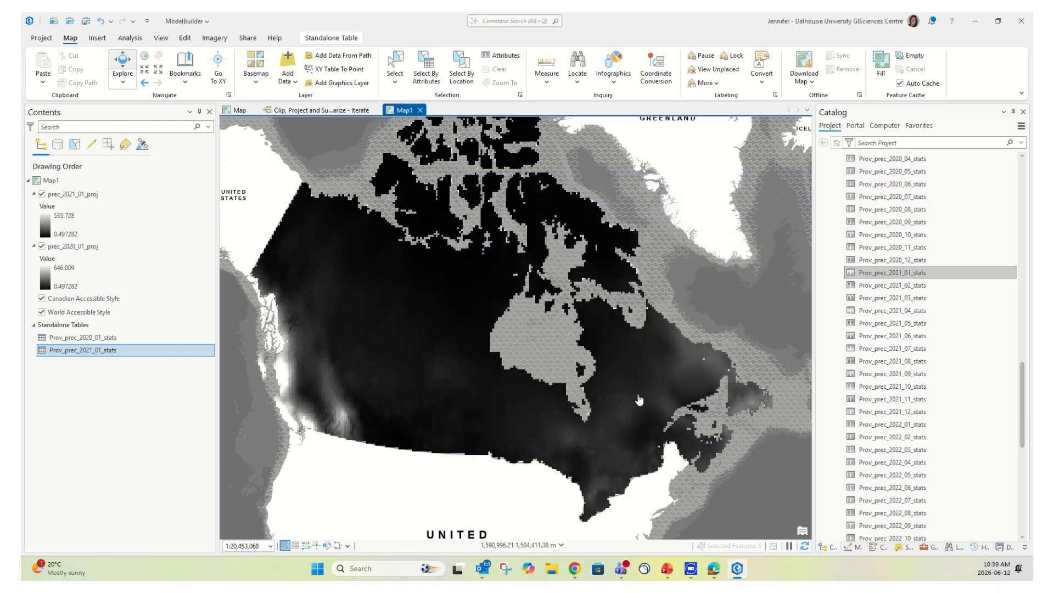
Toggle prec_2021_01_proj off and on to compare it against the 2020 raster
left_click(41, 195)
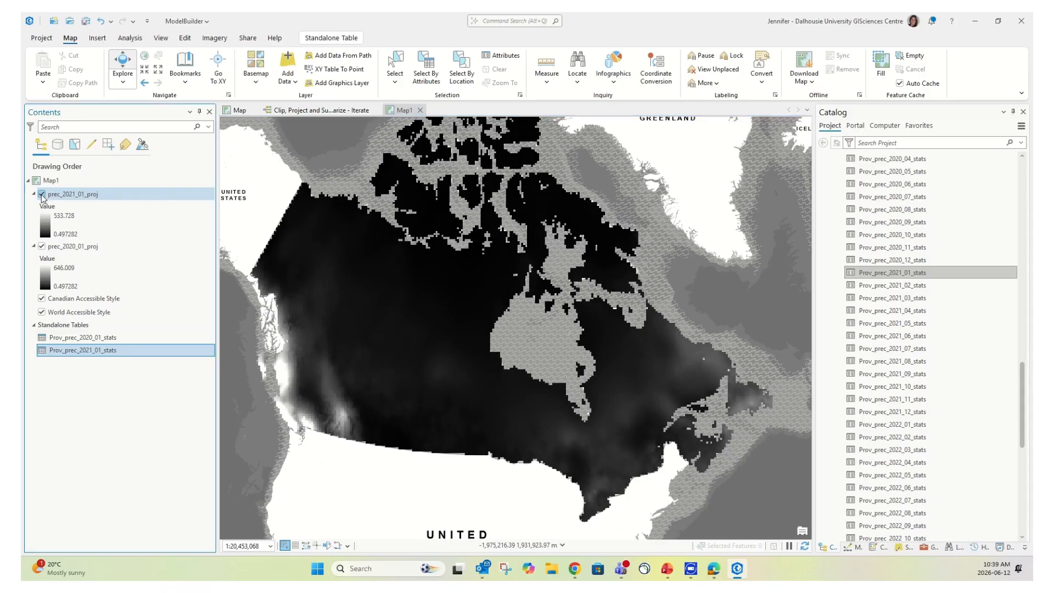
left_click(42, 194)
left_click(42, 195)
left_click(42, 194)
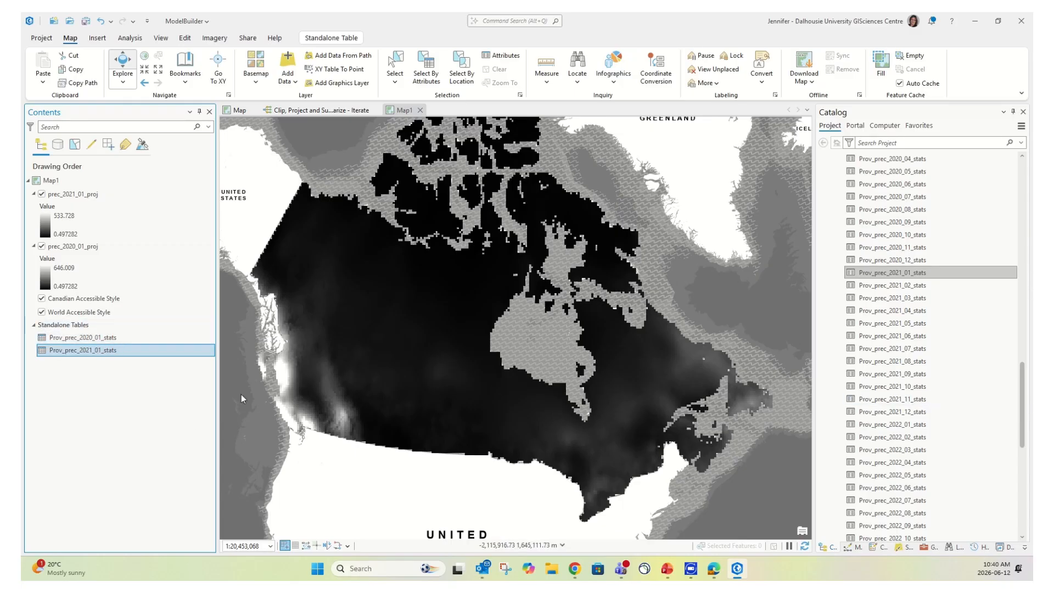
Open the Prov_prec_2020_01_stats and Prov_prec_2021_01_stats tables and dock them side by side
left_click(131, 338)
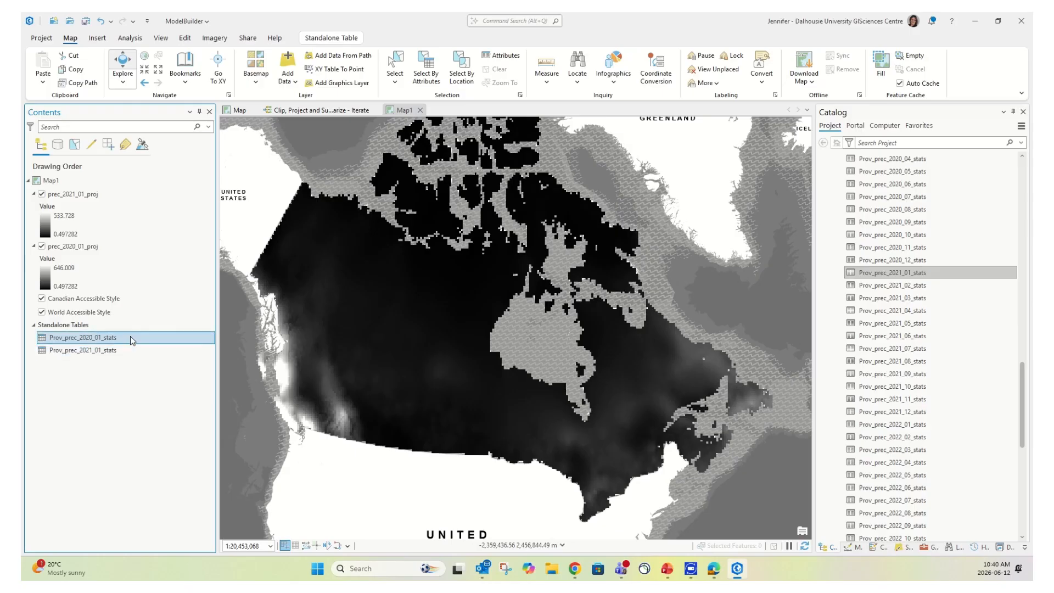
right_click(130, 336)
left_click(168, 81)
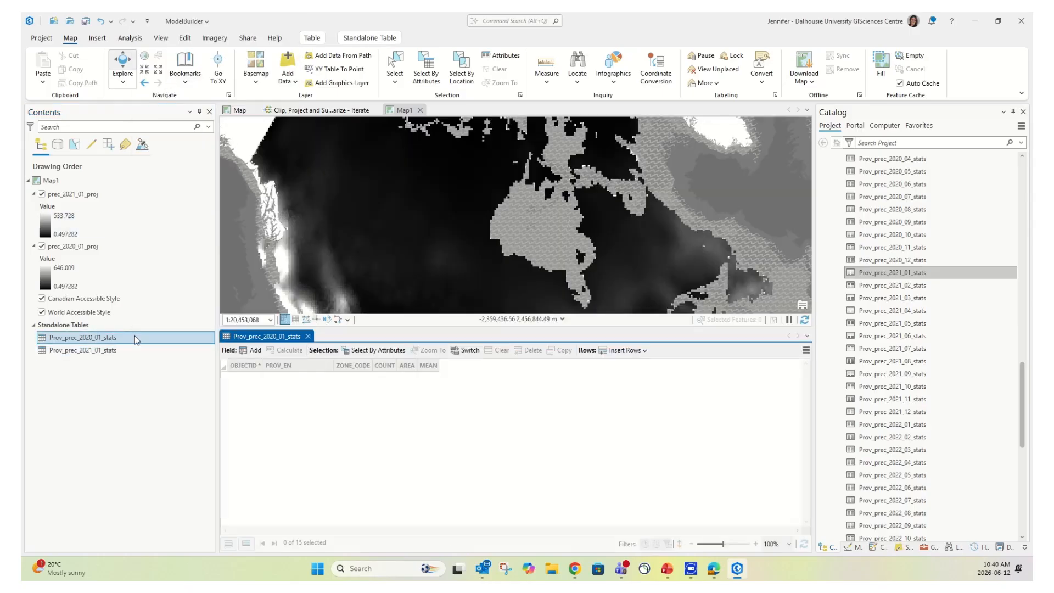
left_click(131, 350)
right_click(131, 350)
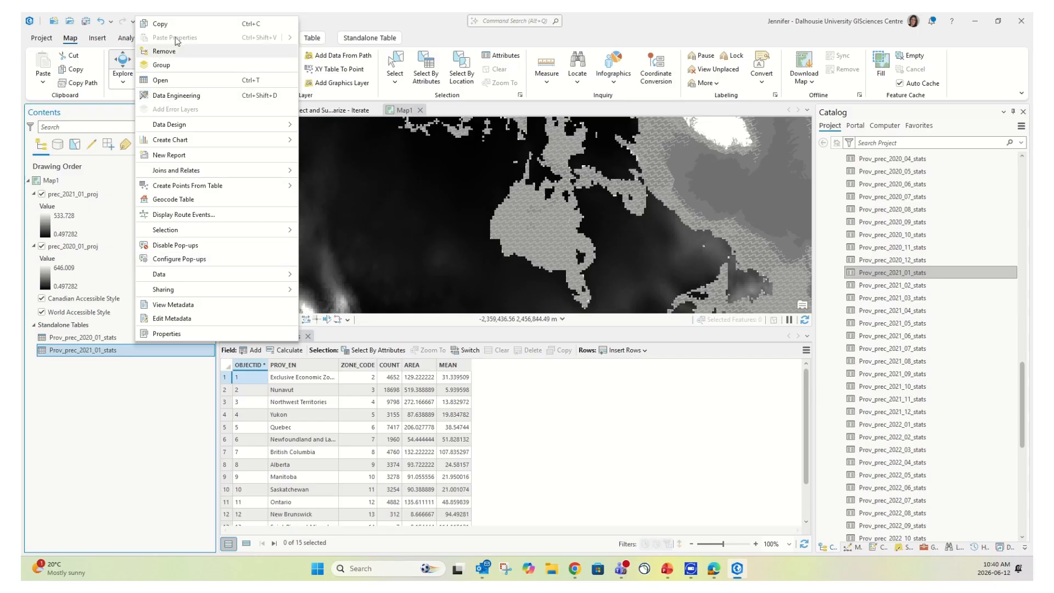
left_click(175, 82)
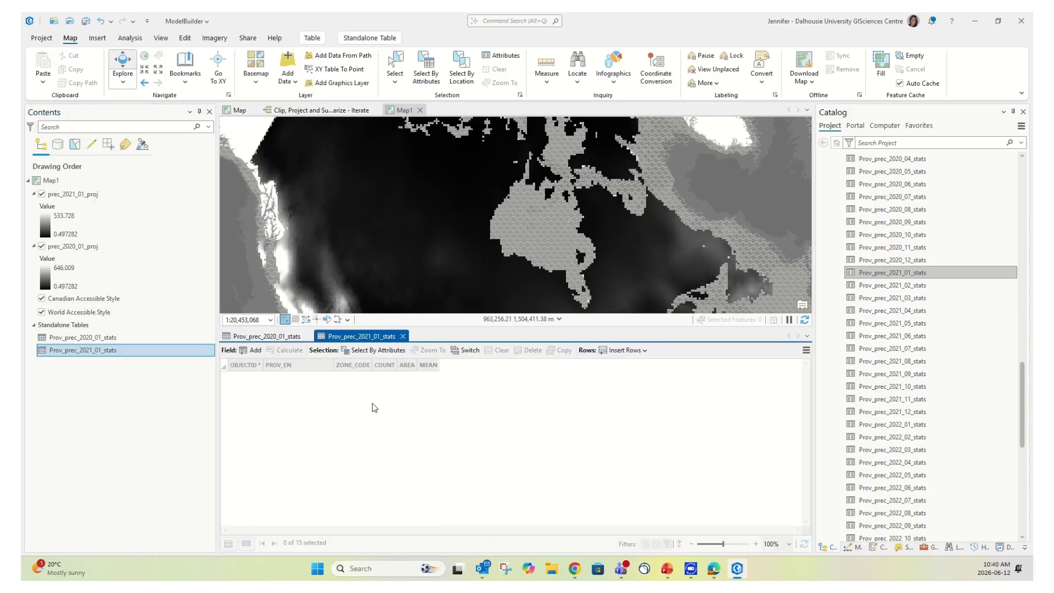
left_click_drag(361, 342, 536, 442)
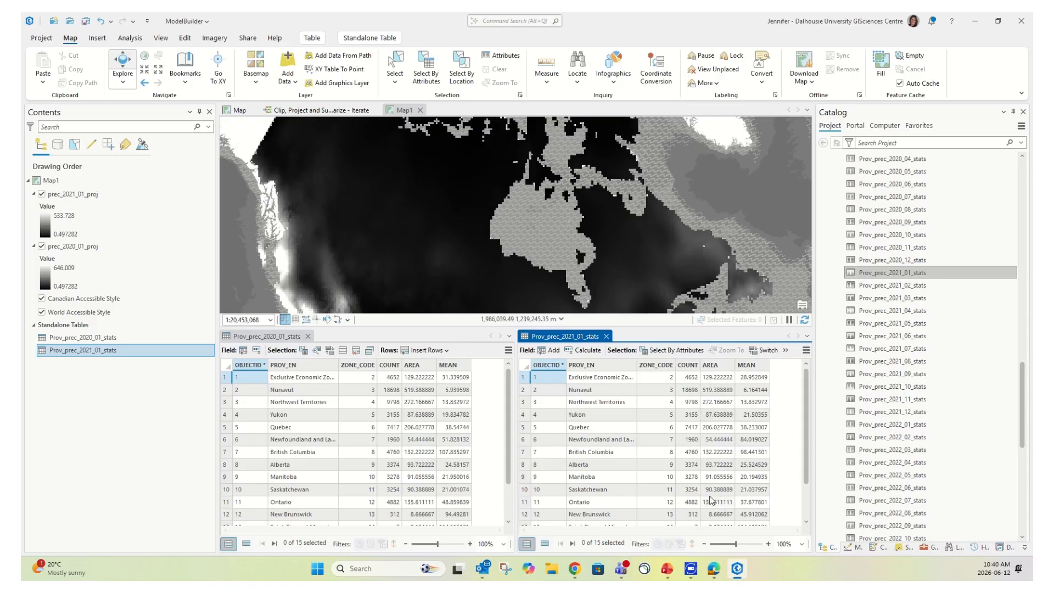
scroll(910, 353, "down", 10)
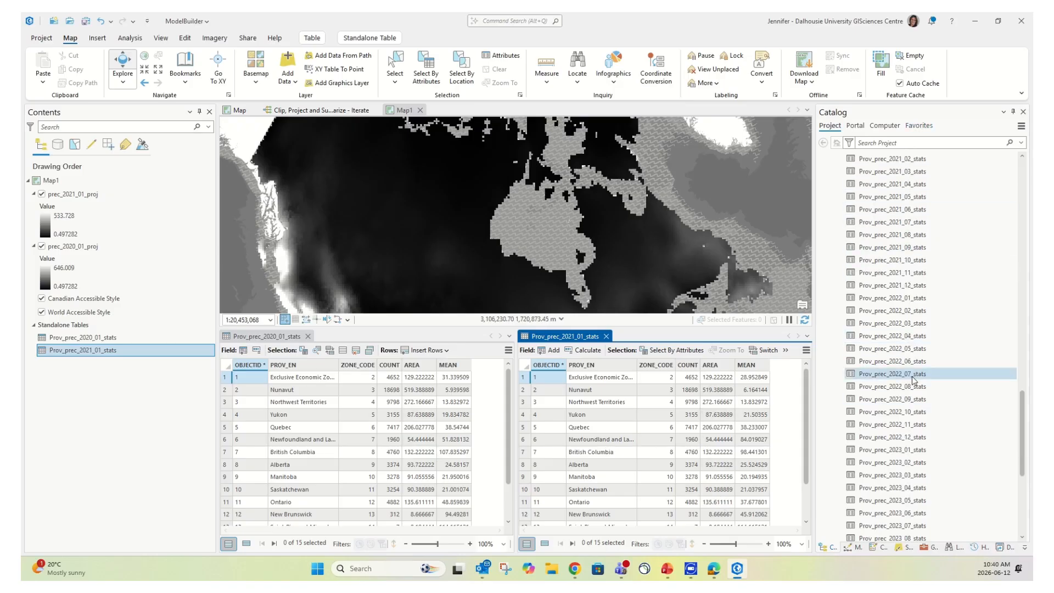
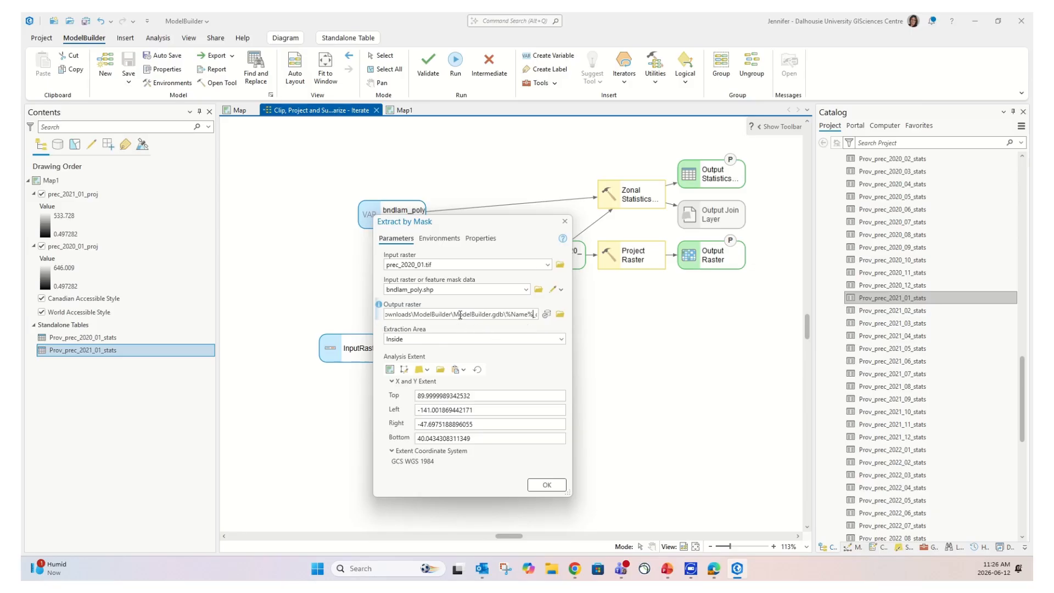
Point the Extract by Mask output raster to memory\%Name%_clip and confirm the tool settings
left_click_drag(460, 314, 562, 328)
left_click_drag(393, 315, 487, 315)
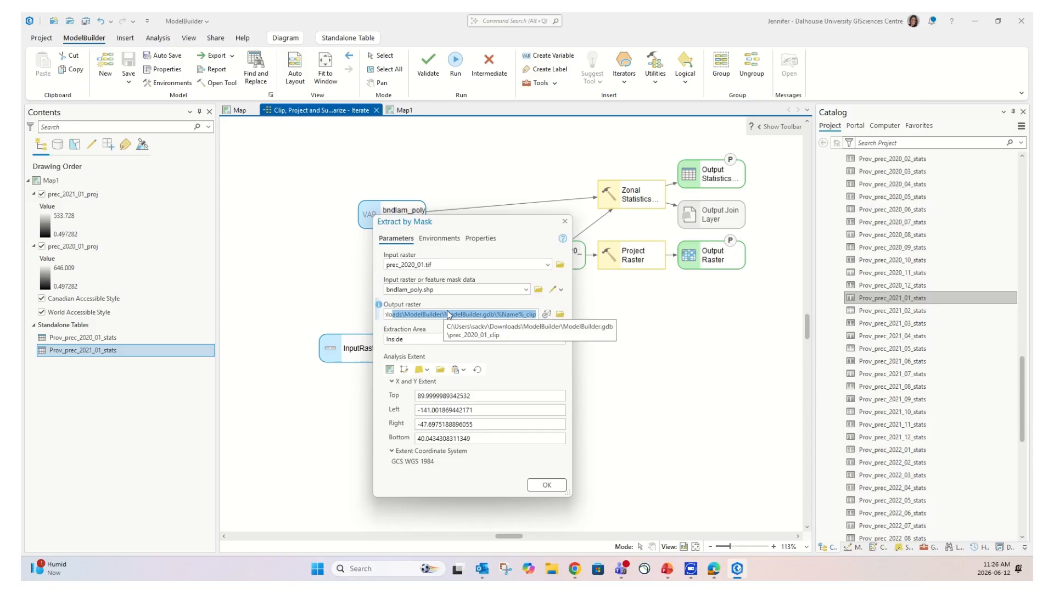
left_click(547, 315)
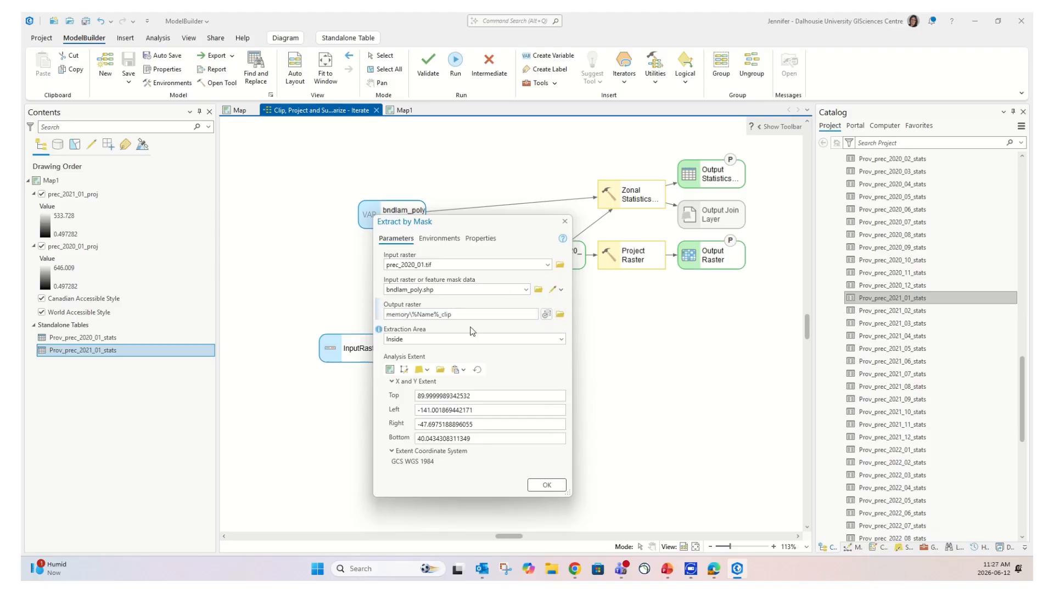
left_click(547, 486)
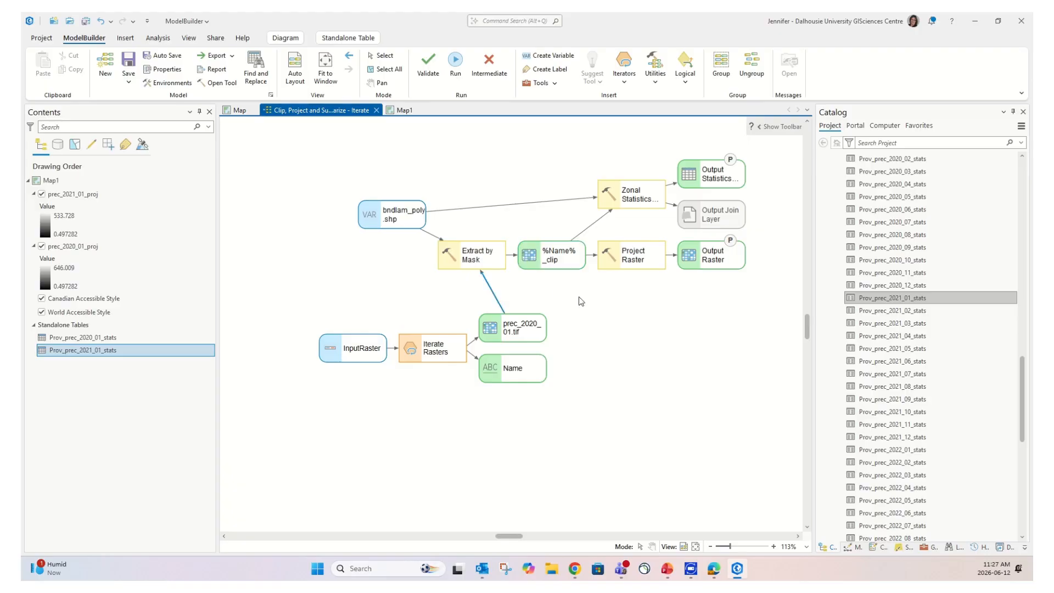
Save the edited iterating model
left_click(129, 62)
left_click(93, 38)
left_click(129, 62)
Remove prec_2021_01_proj, prec_2020_01_proj and both Prov_prec stats tables from Map1
scroll(910, 328, "up", 7)
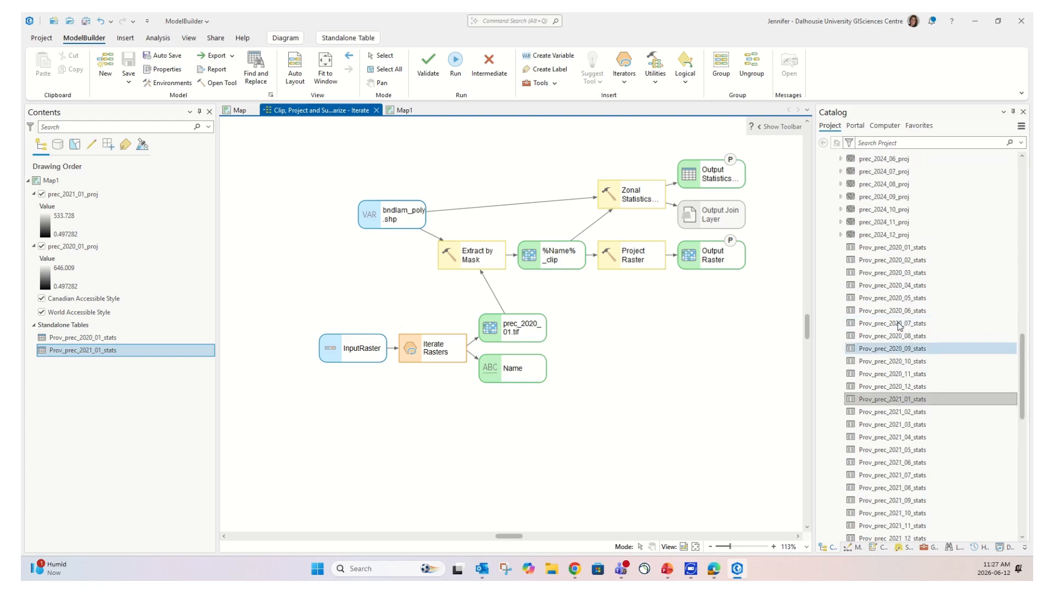
scroll(915, 325, "up", 15)
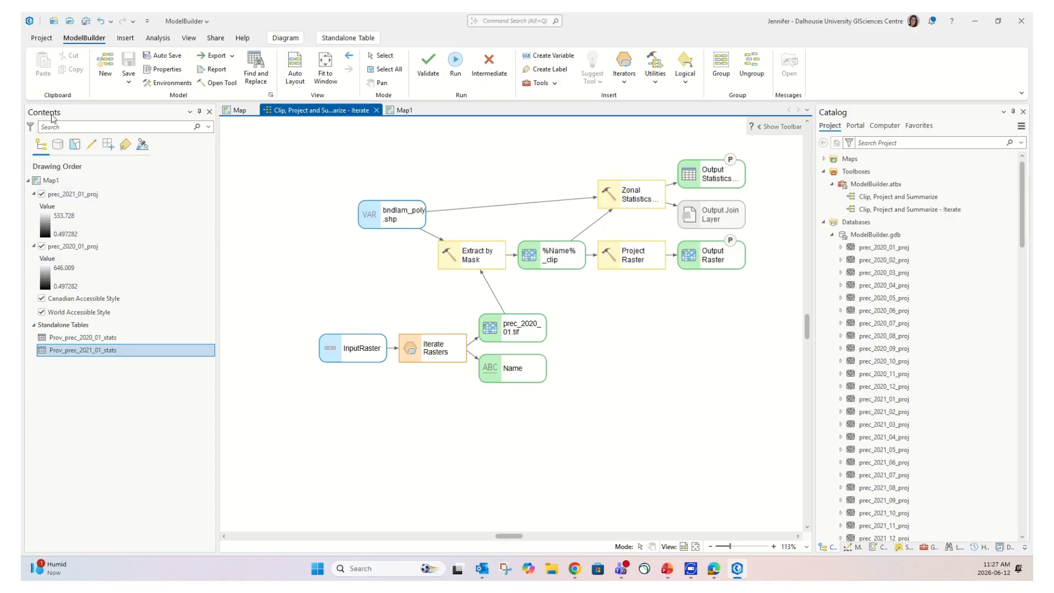
left_click(104, 194)
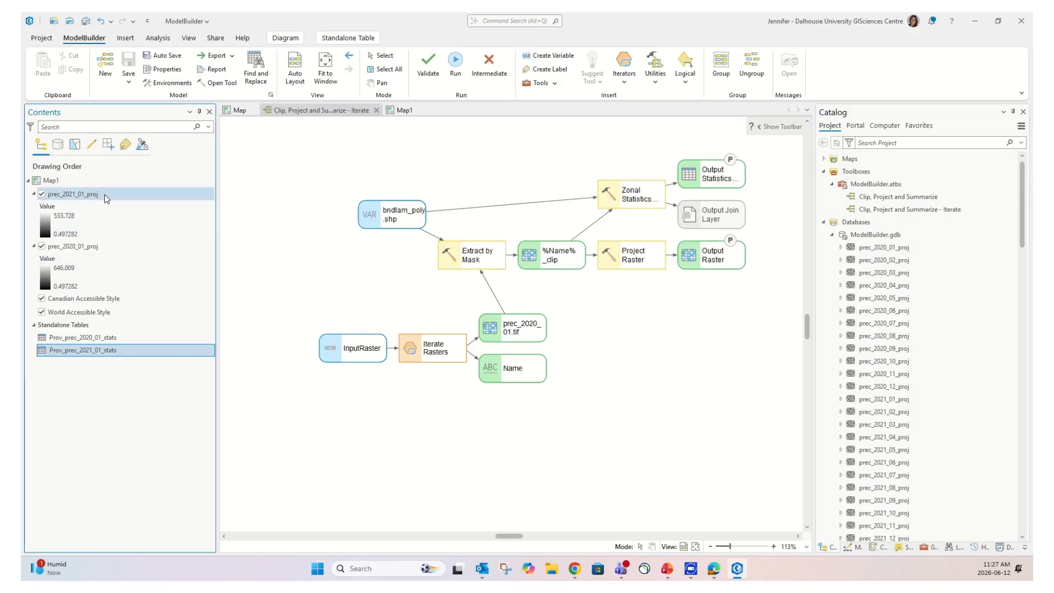
left_click(96, 250, "ctrl")
left_click(101, 337, "ctrl")
right_click(111, 350)
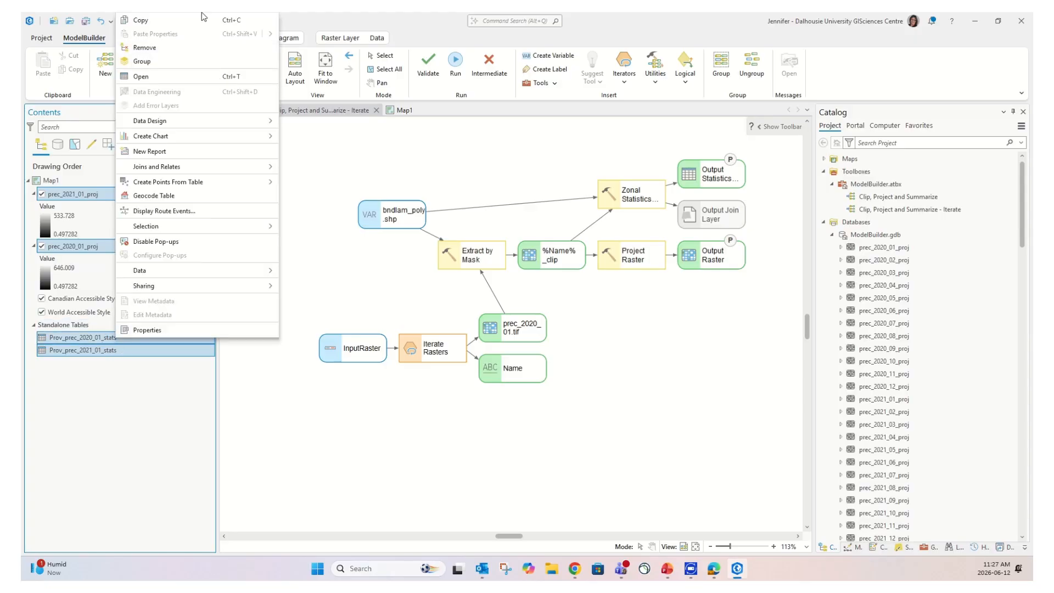
left_click(152, 48)
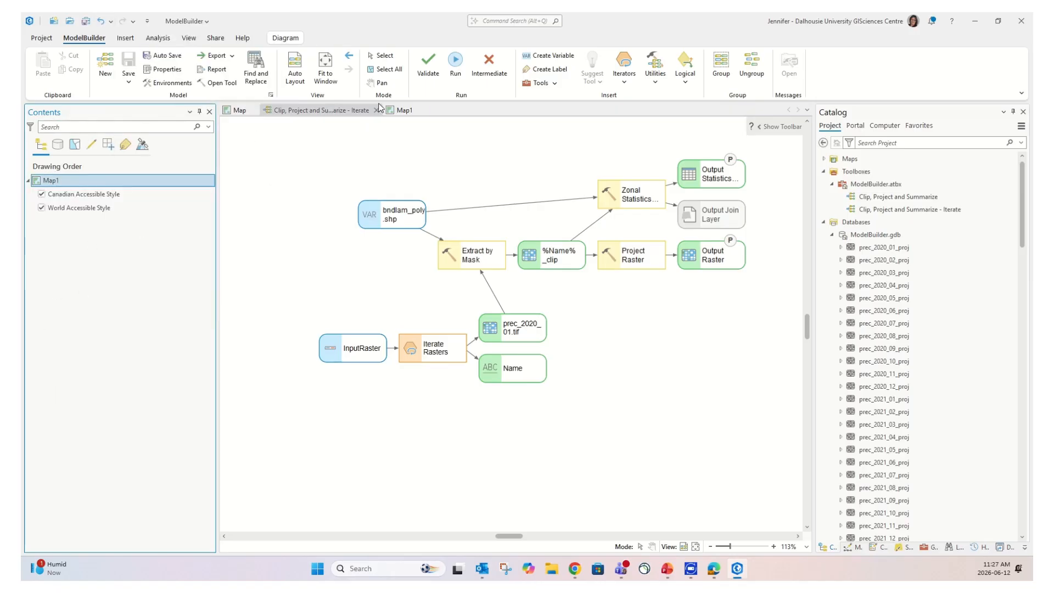
In Catalog, select Prov_prec_2024_12_stats, the last dataset in ModelBuilder.gdb
left_click(403, 109)
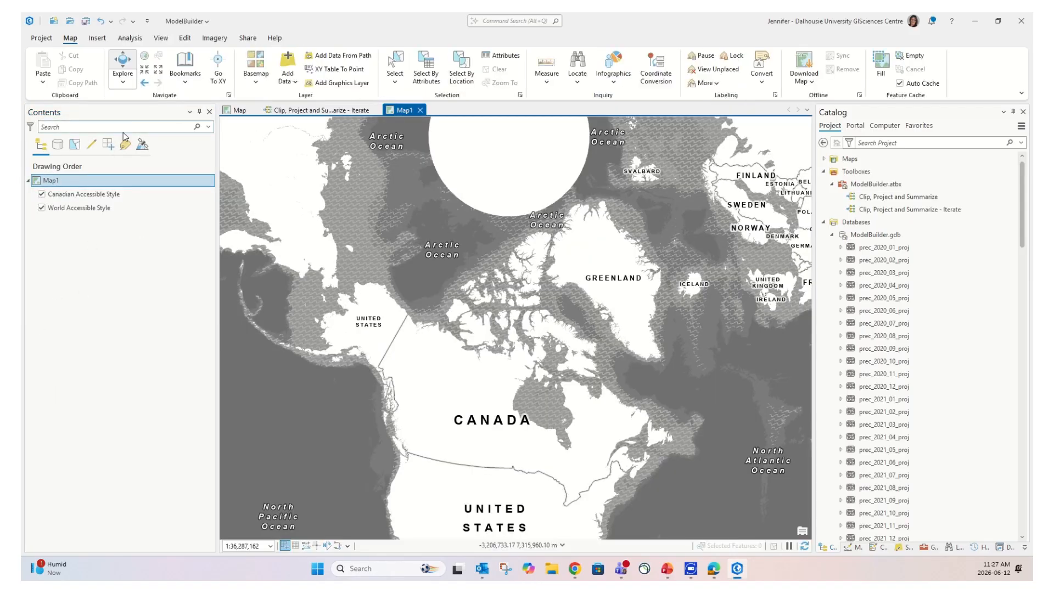
left_click(308, 110)
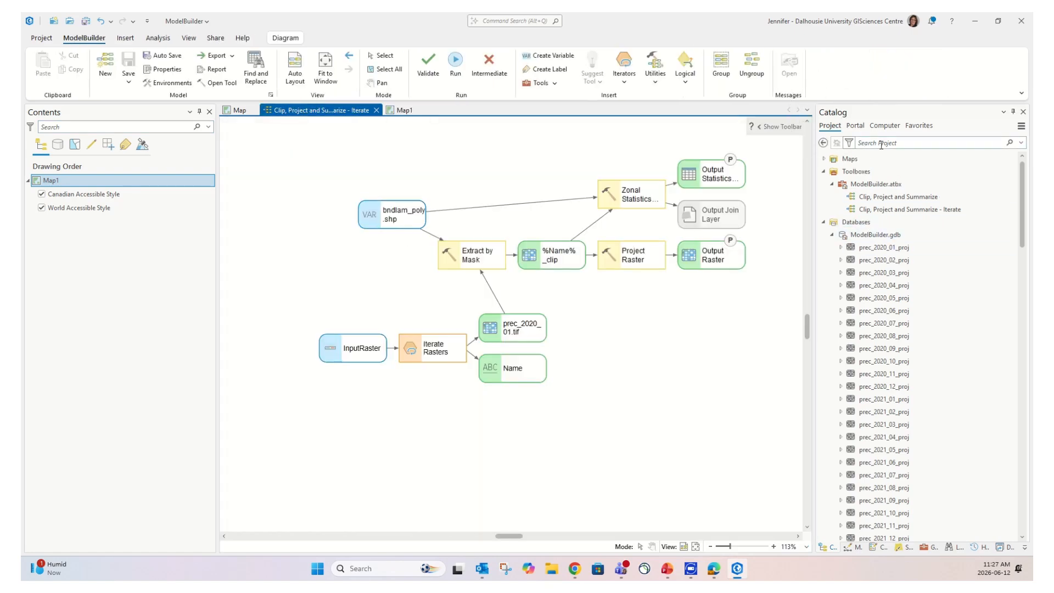
left_click(865, 223)
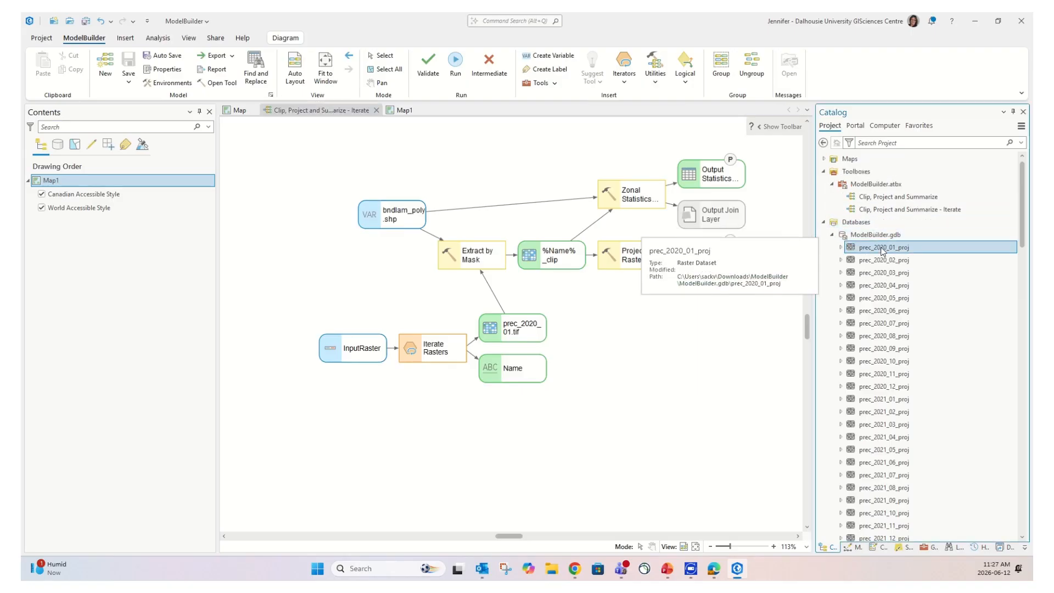
scroll(907, 259, "down", 10)
scroll(947, 271, "down", 15)
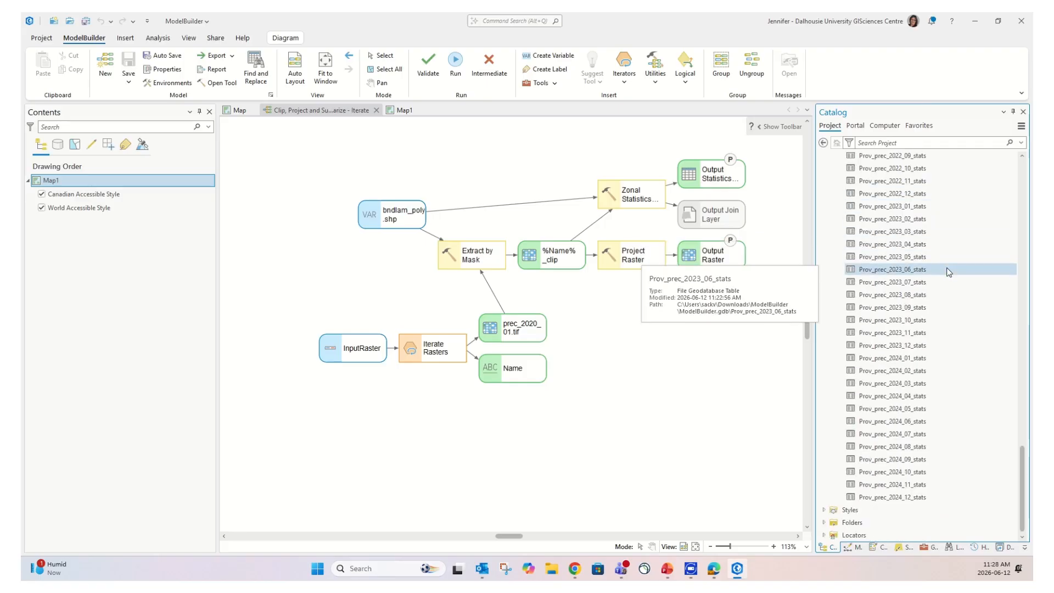
left_click(902, 497)
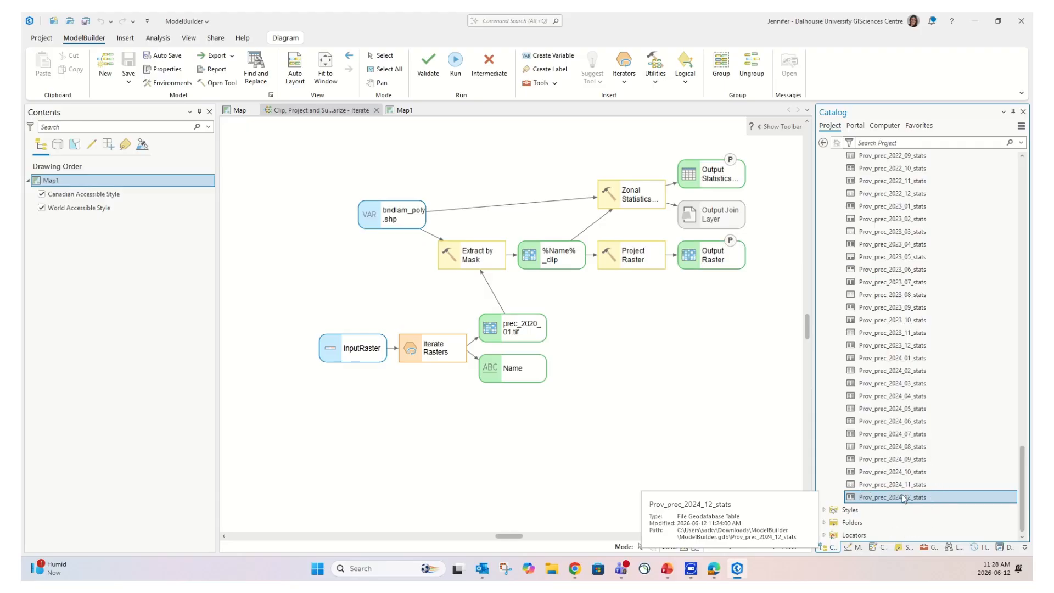
Permanently delete all prec_*_proj rasters and stats tables, then refresh ModelBuilder.gdb
scroll(926, 426, "up", 7)
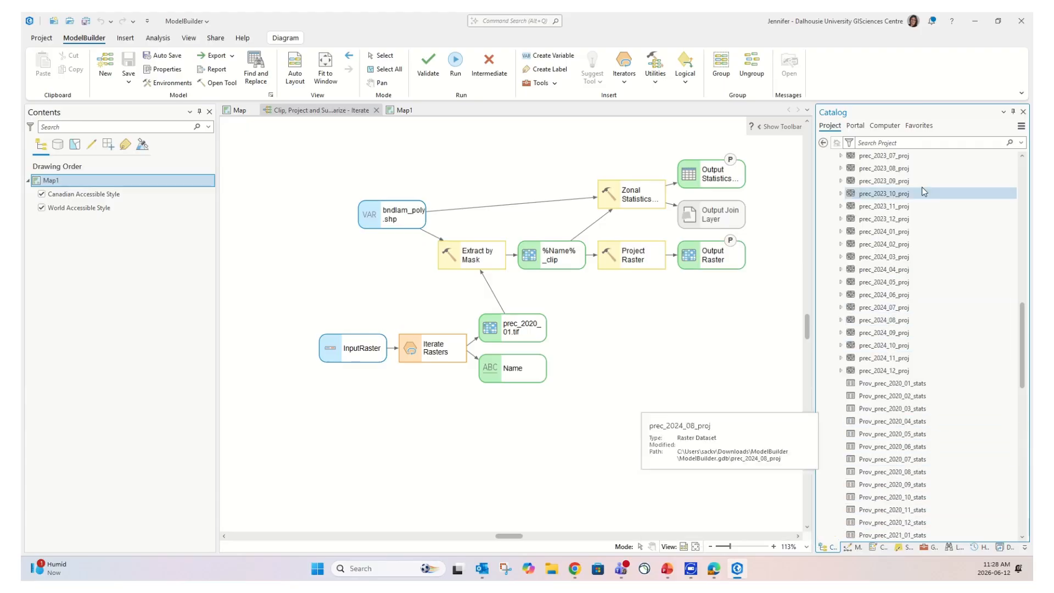
scroll(920, 192, "up", 20)
scroll(919, 199, "up", 6)
left_click(883, 247)
key("ctrl+a")
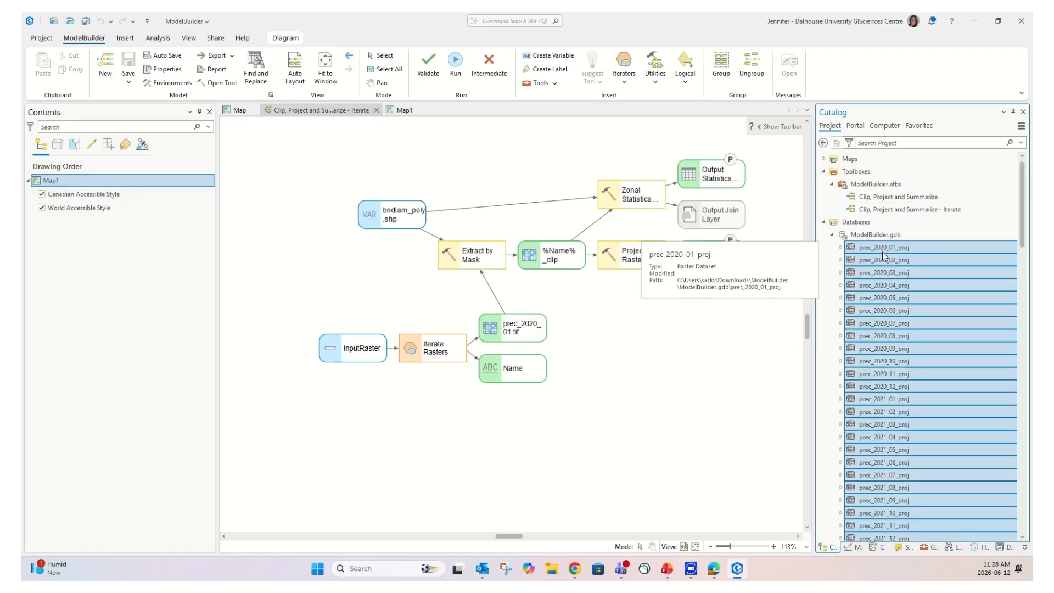
right_click(940, 301)
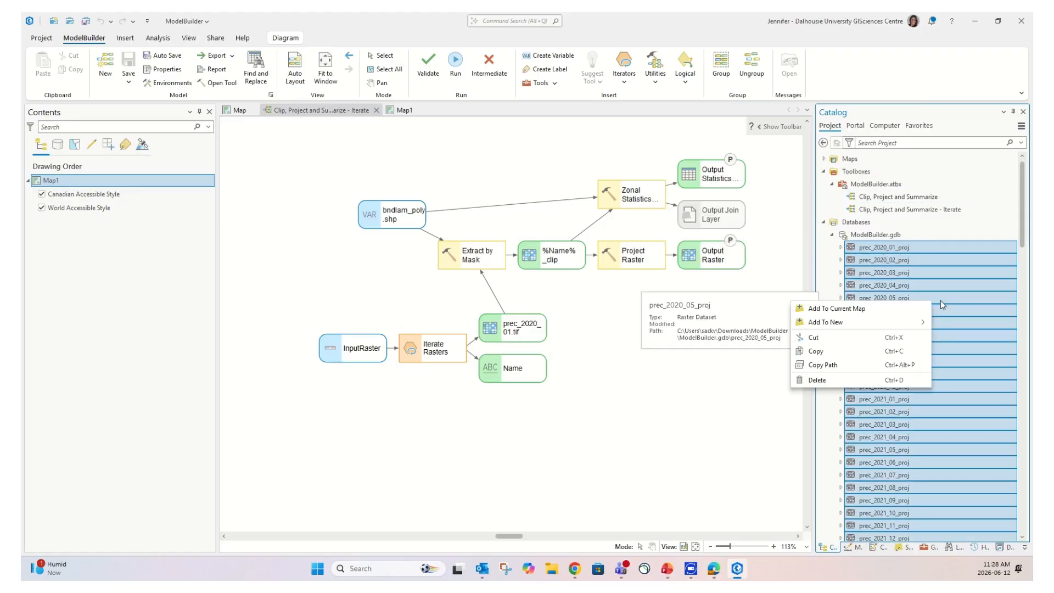
left_click(816, 381)
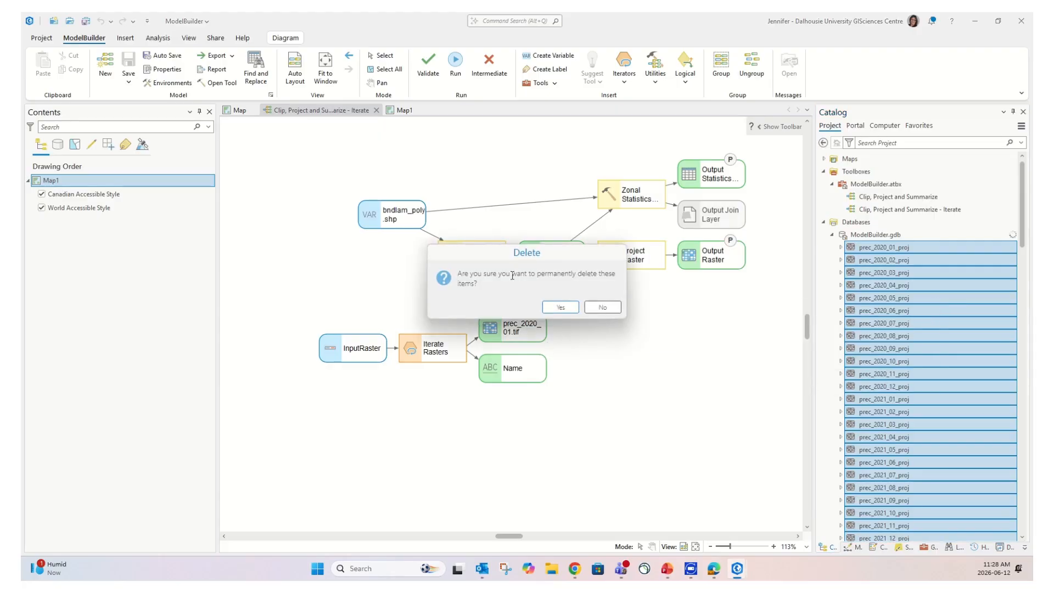
left_click(561, 308)
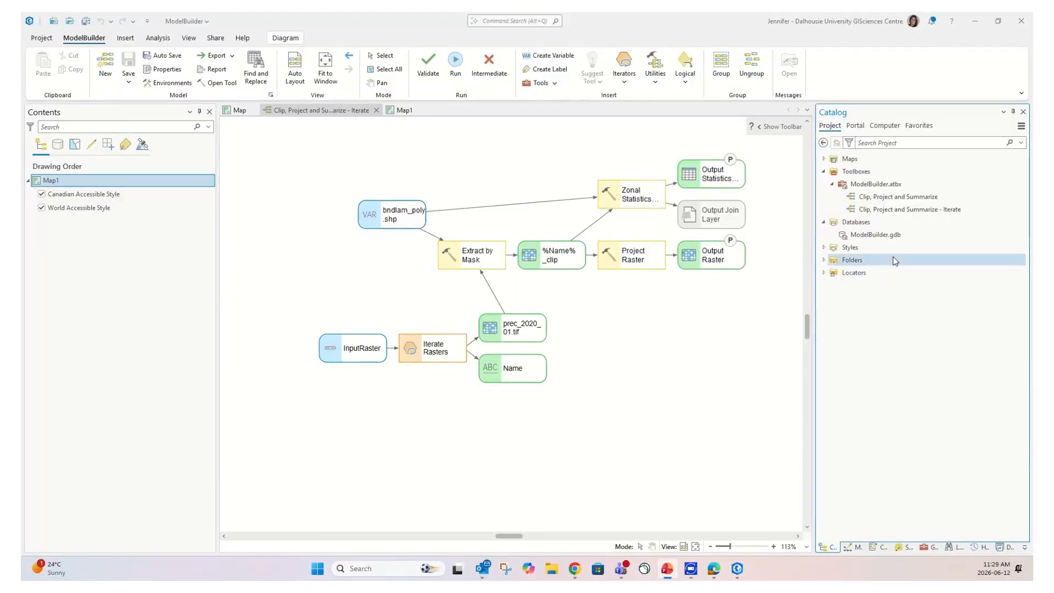
right_click(894, 239)
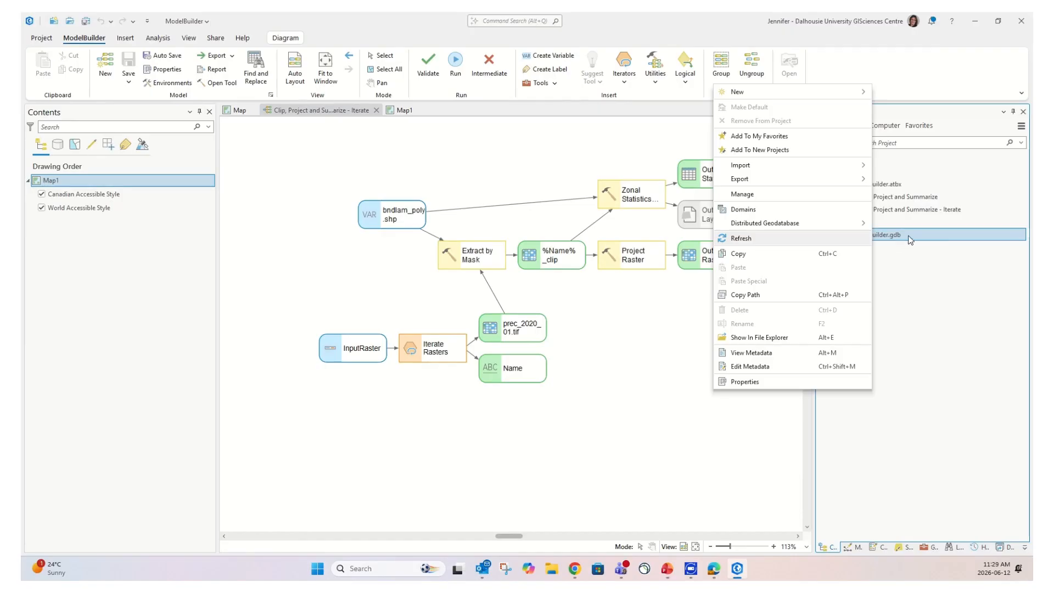
left_click(824, 238)
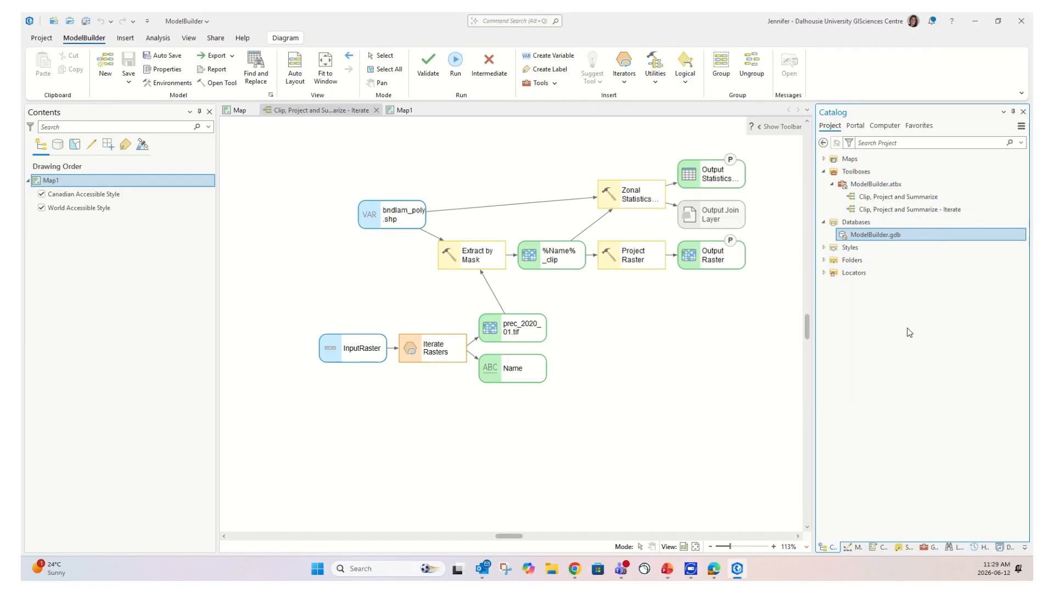
Open the Clip, Project and Summarize - Iterate model from Catalog and run it
double_click(932, 210)
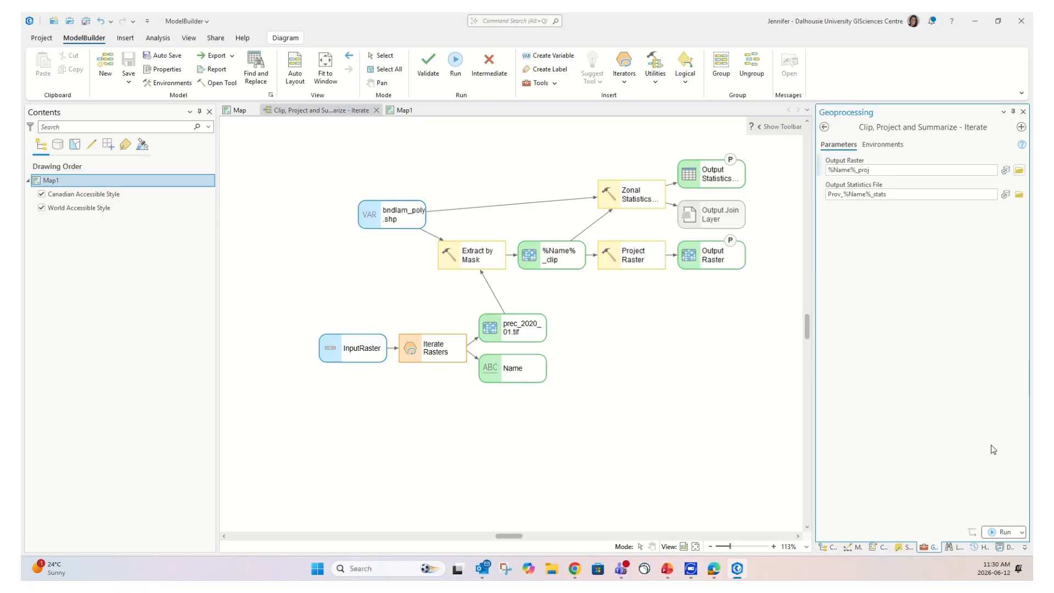
left_click(1003, 533)
left_click(1000, 533)
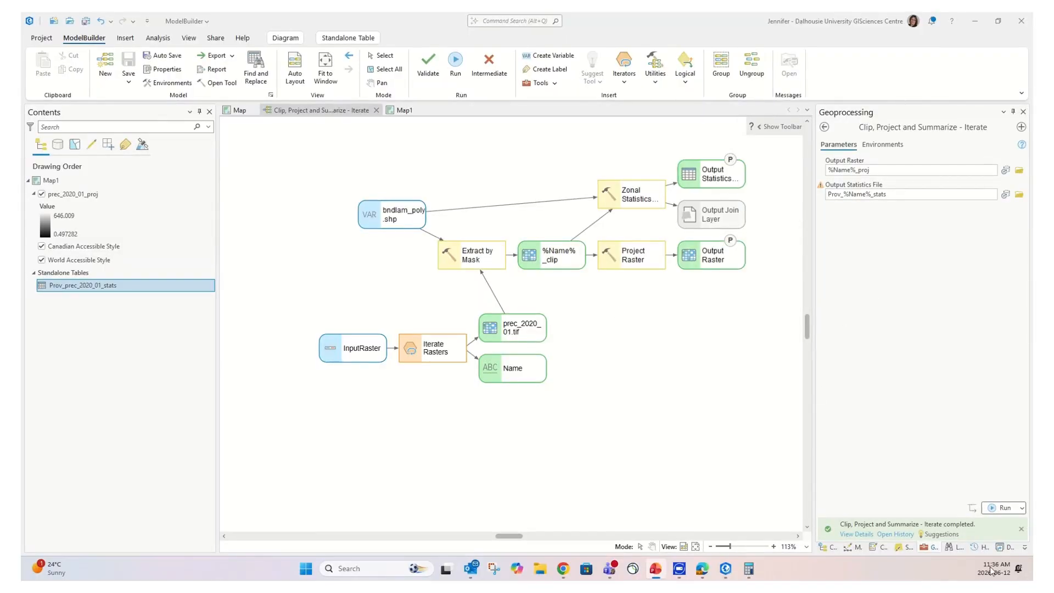
Review the finished run details, then view prec_2020_01_proj over Canada in Map1
mouse_move(832, 532)
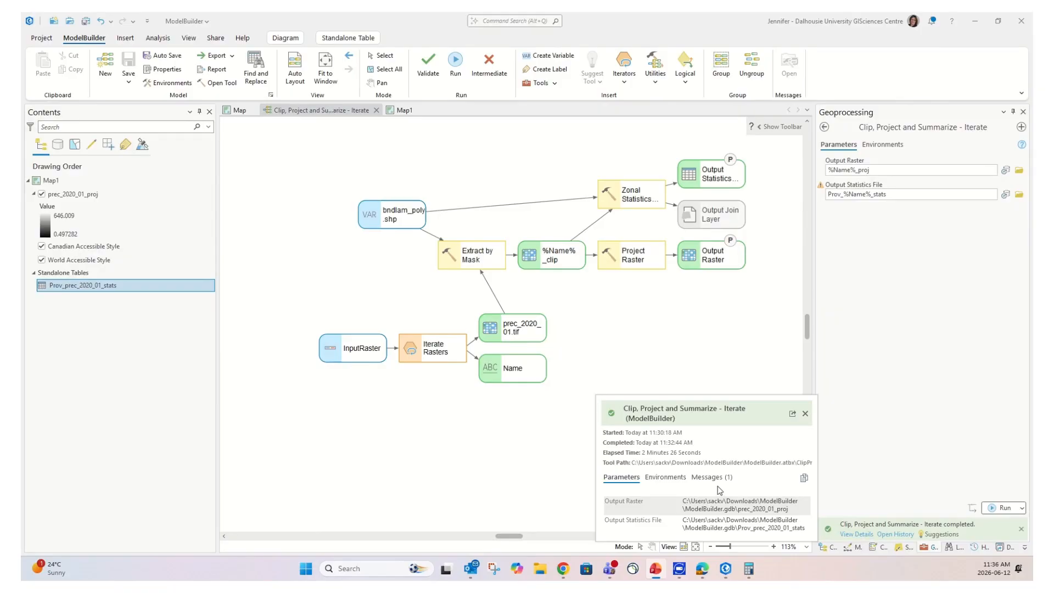
key("ctrl")
key("ctrl")
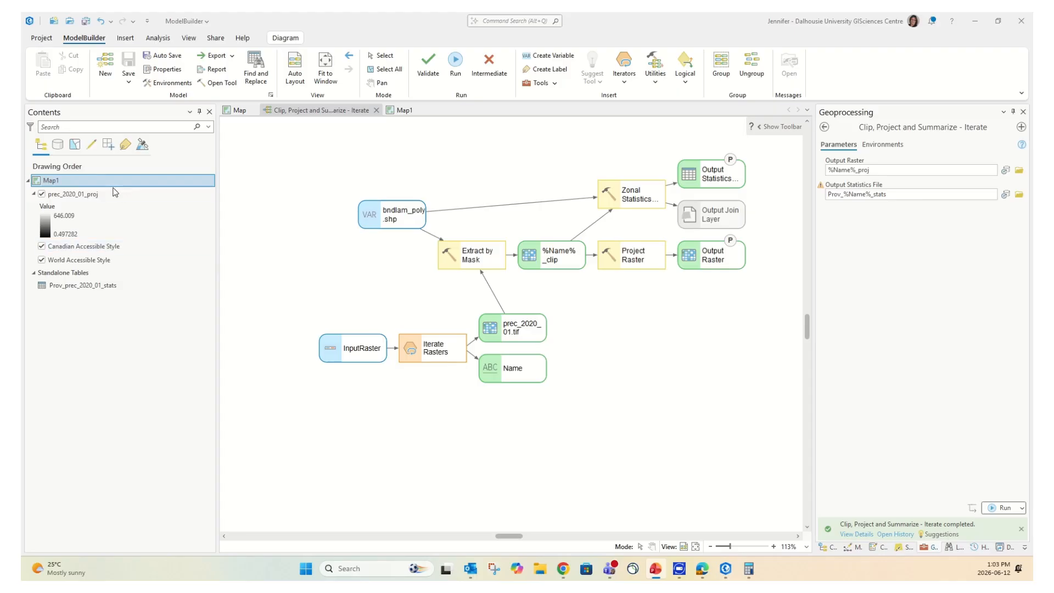
left_click(403, 111)
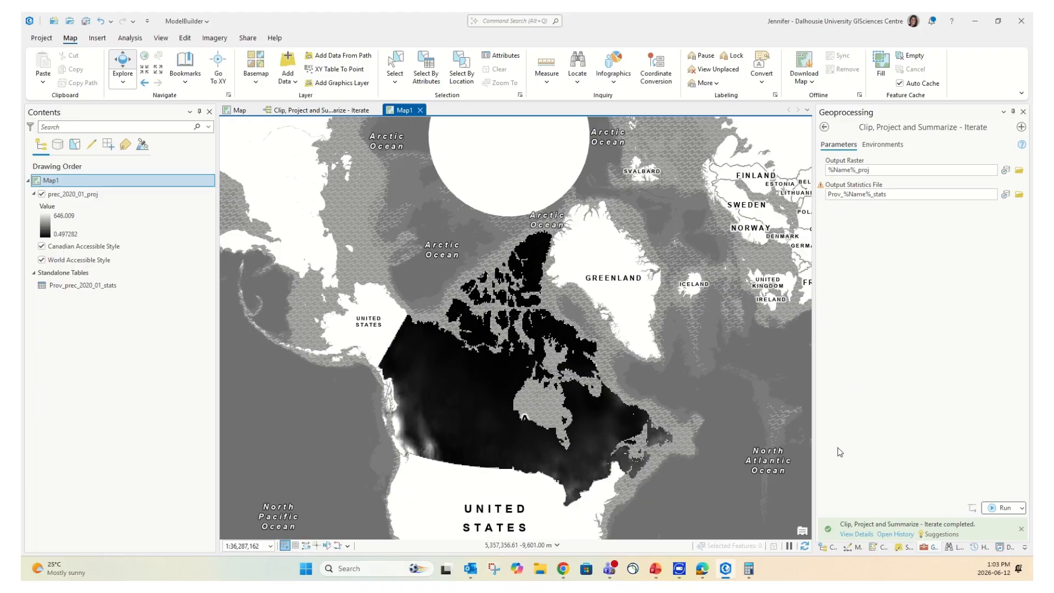
Refresh ModelBuilder.gdb and scroll through the monthly rasters and stats tables, 2020_01 to 2024_12
left_click(826, 550)
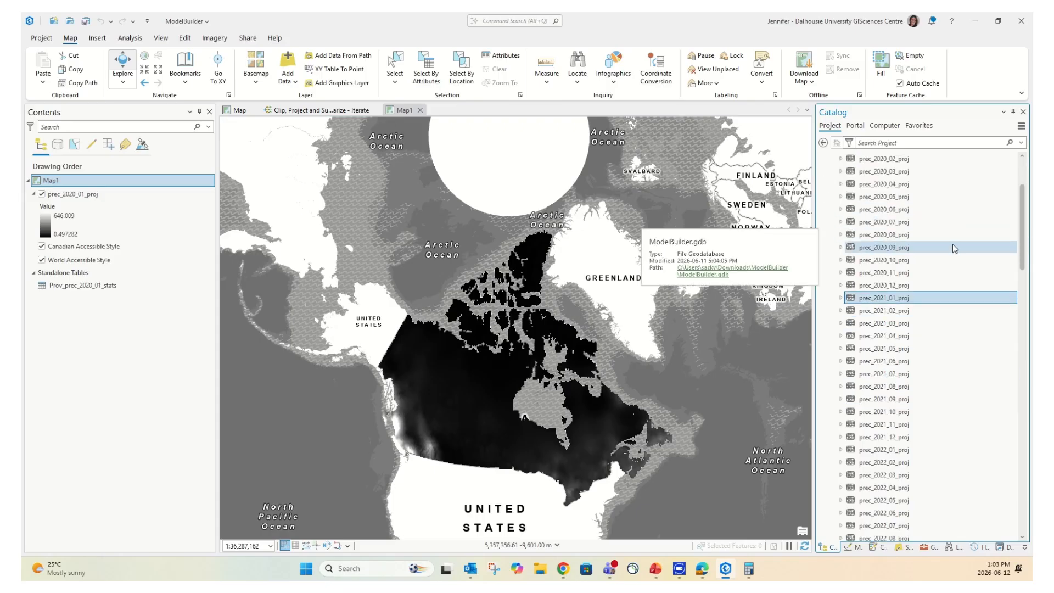
right_click(913, 239)
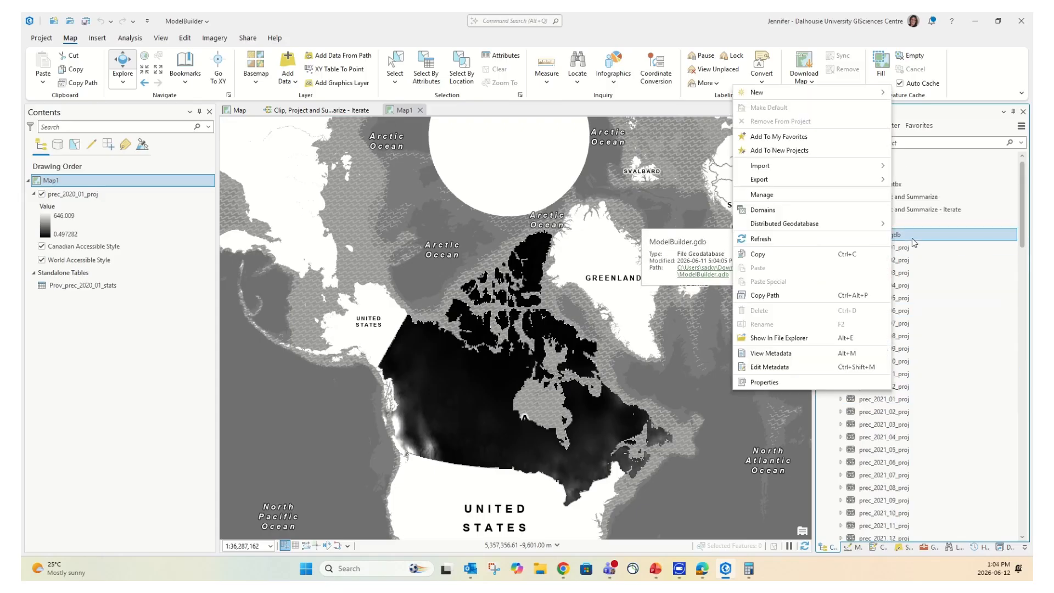
left_click(761, 239)
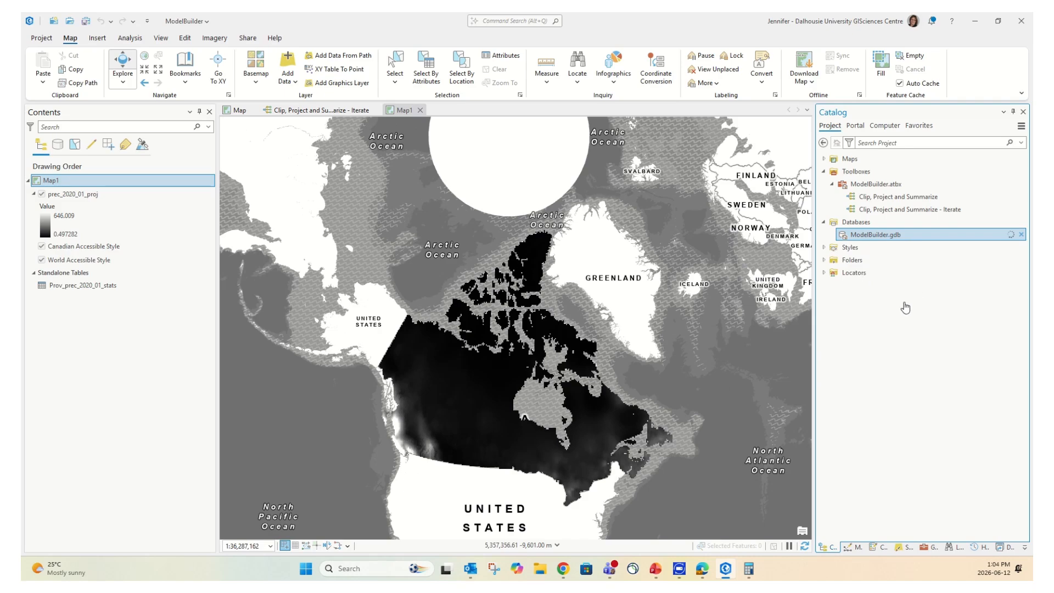
scroll(936, 258, "down", 3)
scroll(935, 263, "down", 11)
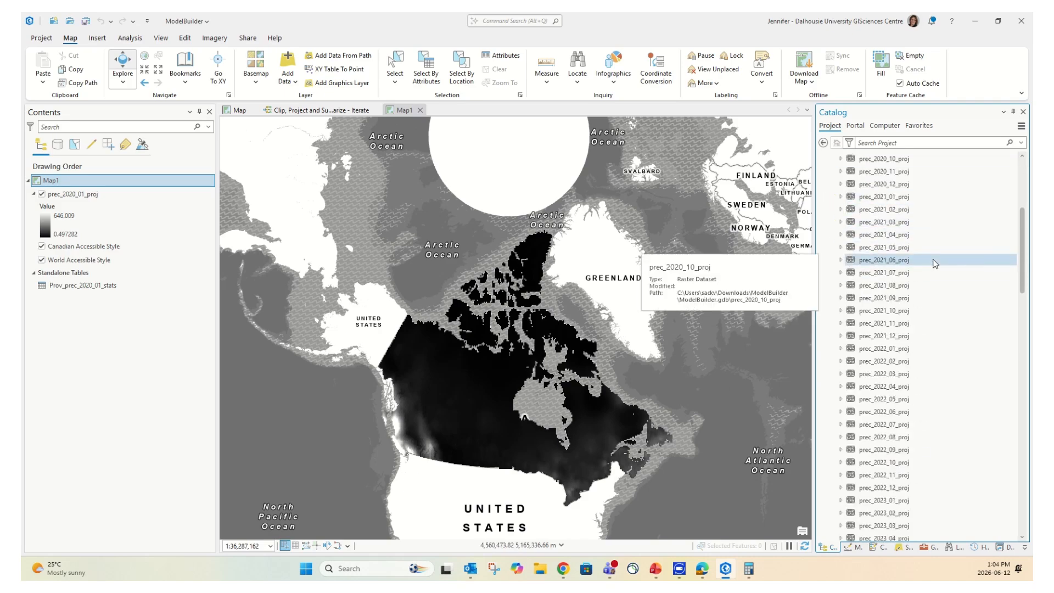
scroll(936, 274, "down", 9)
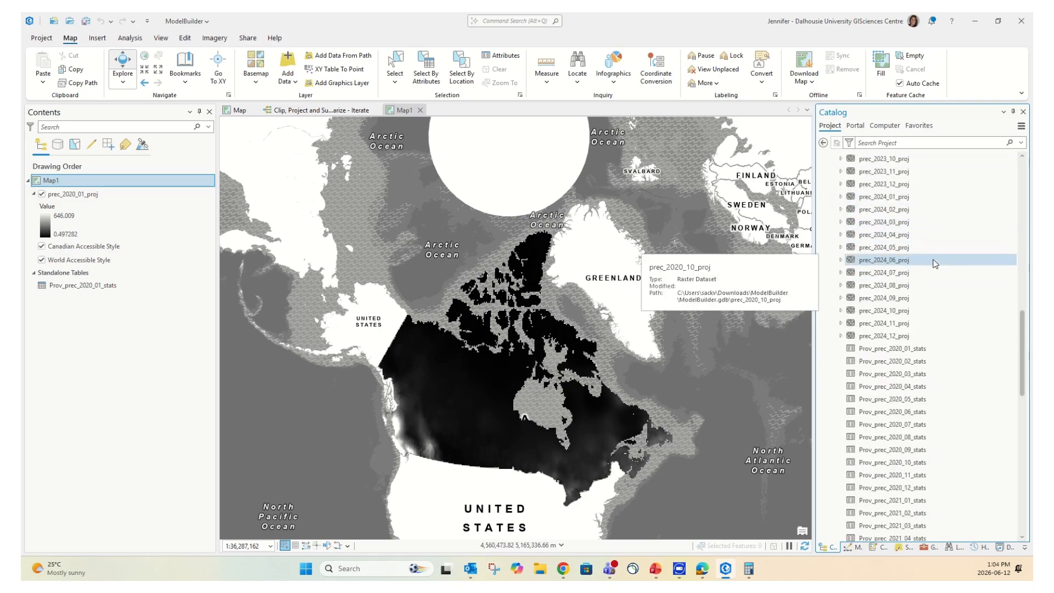
scroll(938, 298, "down", 10)
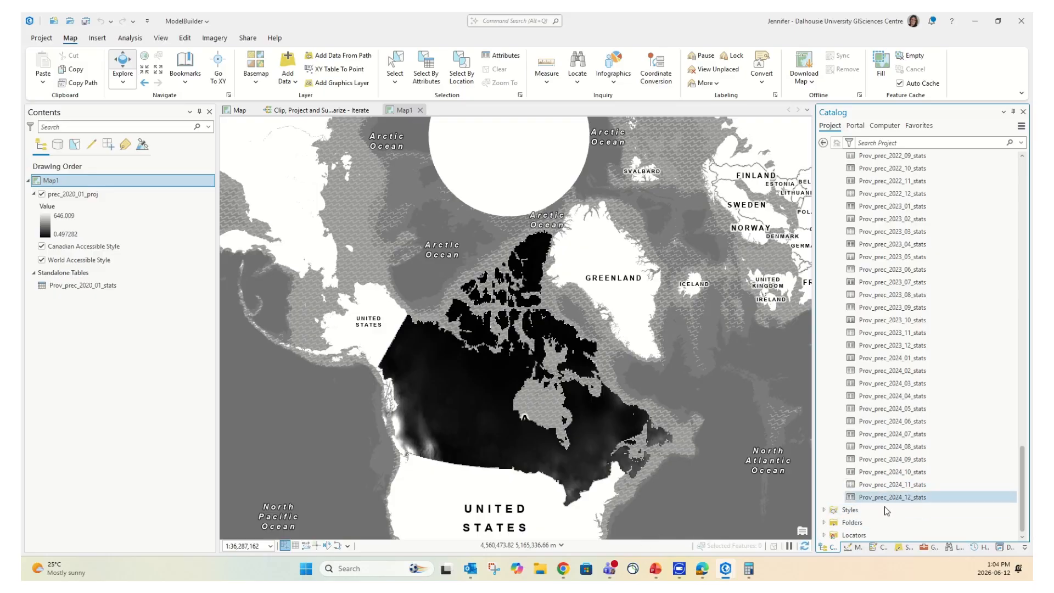
Open the Prov_prec_2024_12_stats attribute table from Catalog and scroll to its top
right_click(918, 499)
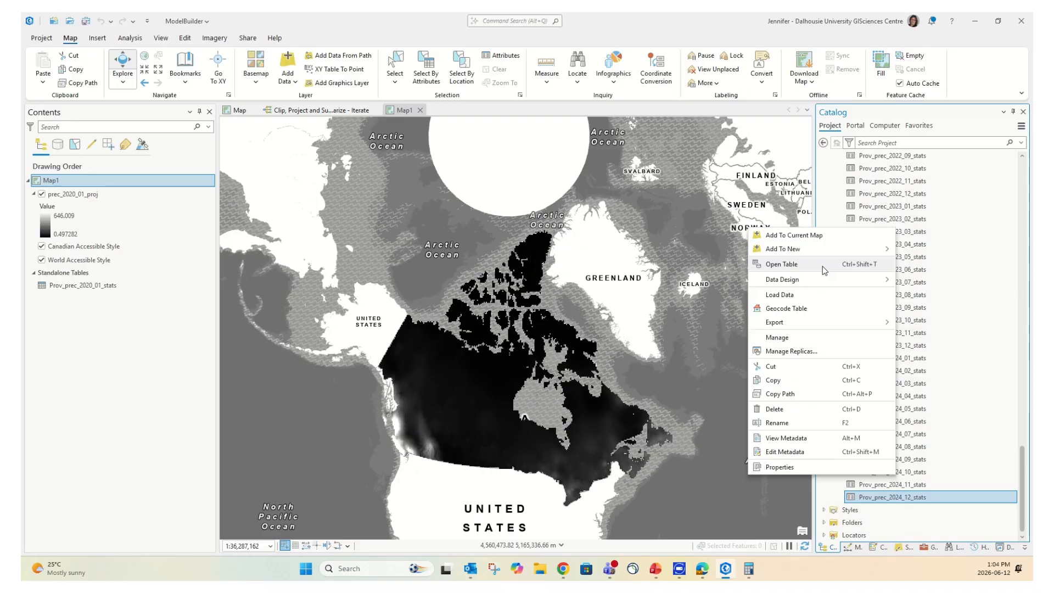
left_click(838, 271)
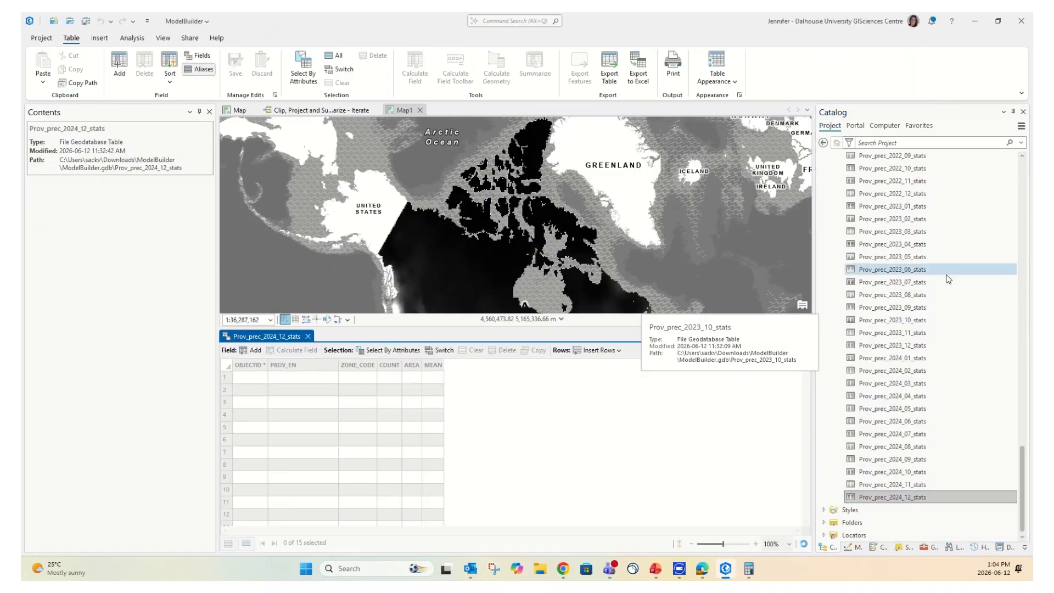
scroll(940, 277, "up", 12)
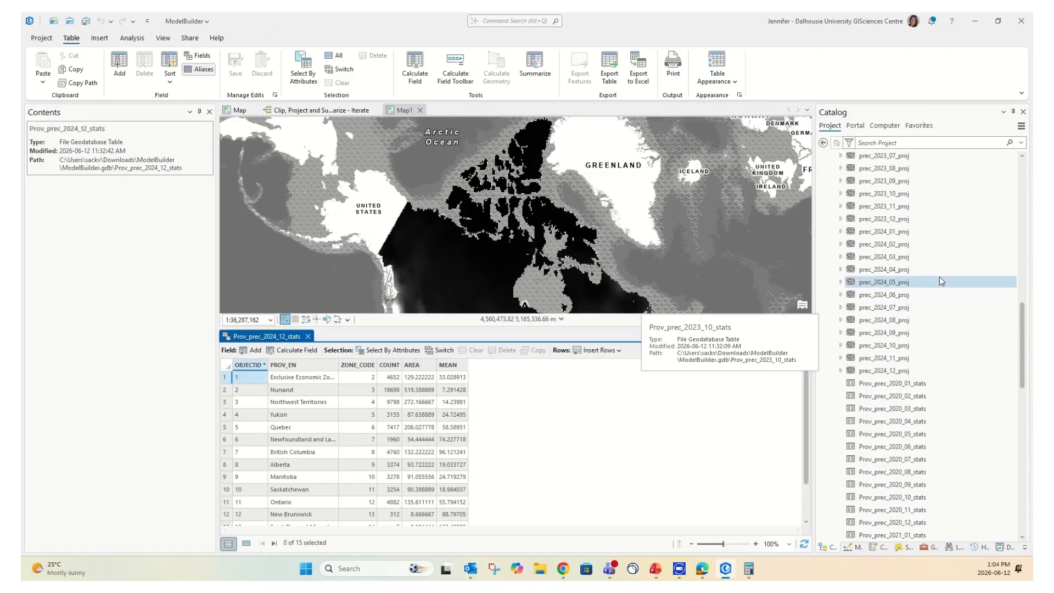
scroll(940, 278, "up", 5)
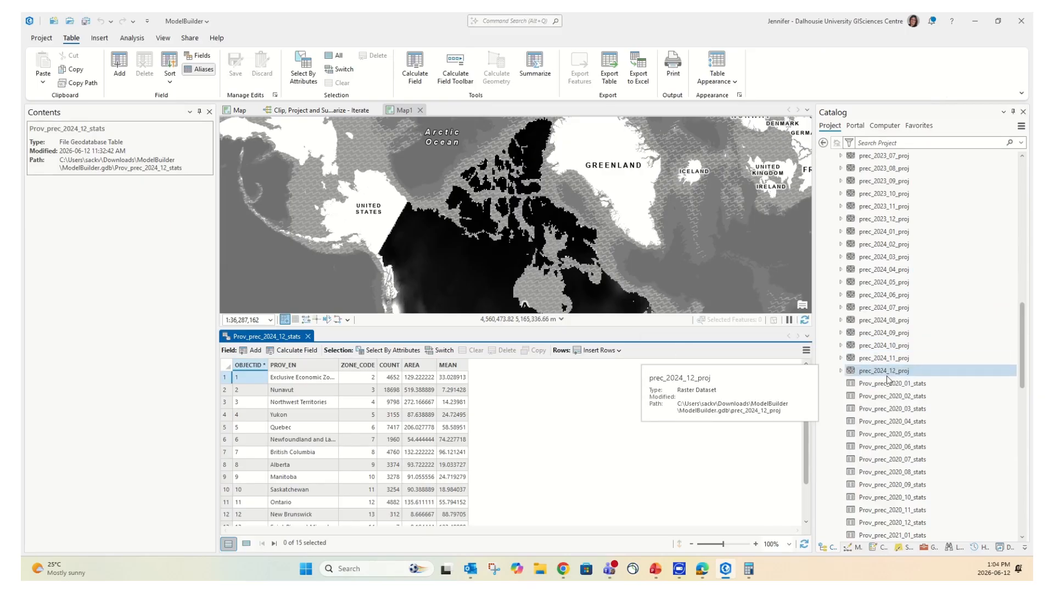
Drag prec_2024_12_proj from Catalog onto Map1, placing it above prec_2020_01_proj
right_click(902, 376)
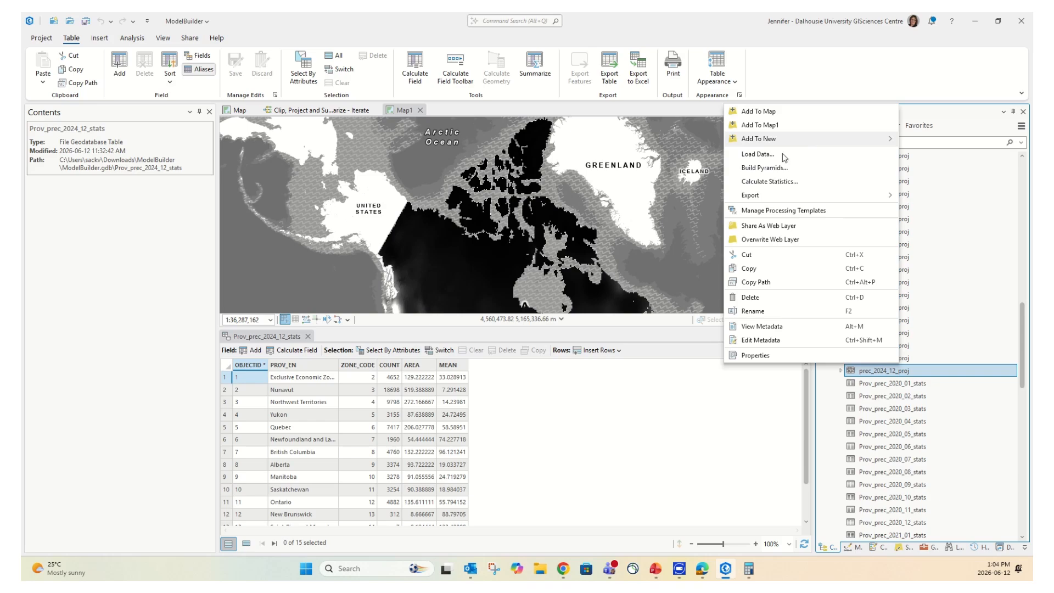
mouse_move(803, 141)
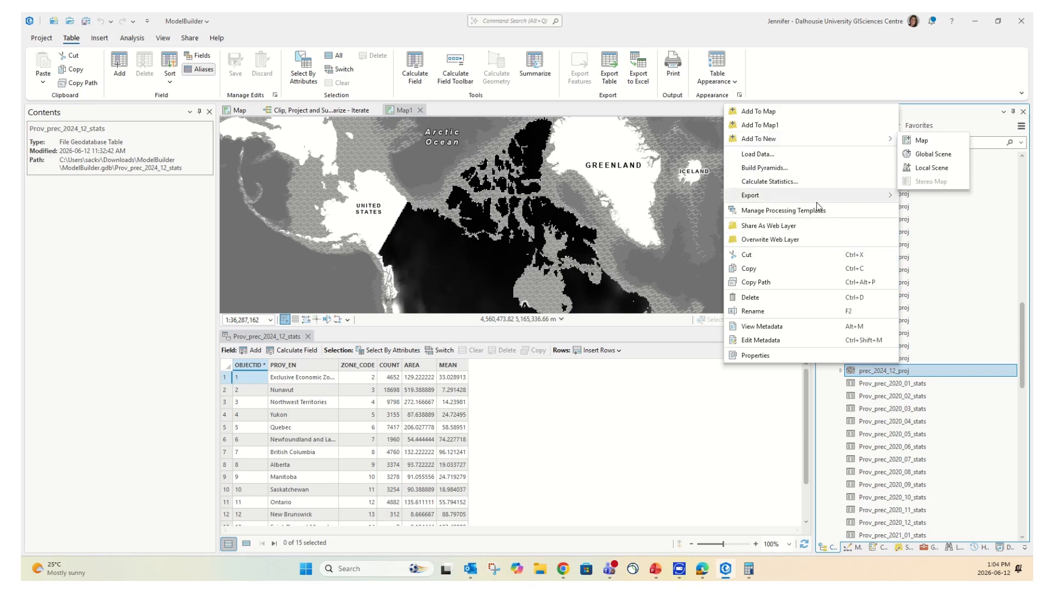
right_click(941, 370)
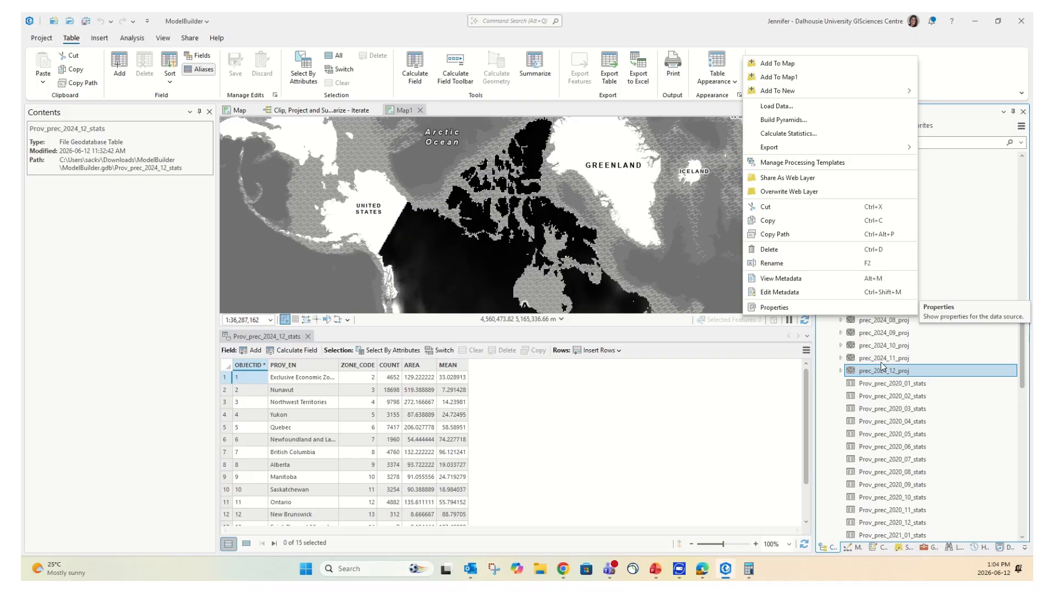
left_click_drag(875, 372, 831, 364)
left_click_drag(654, 268, 655, 268)
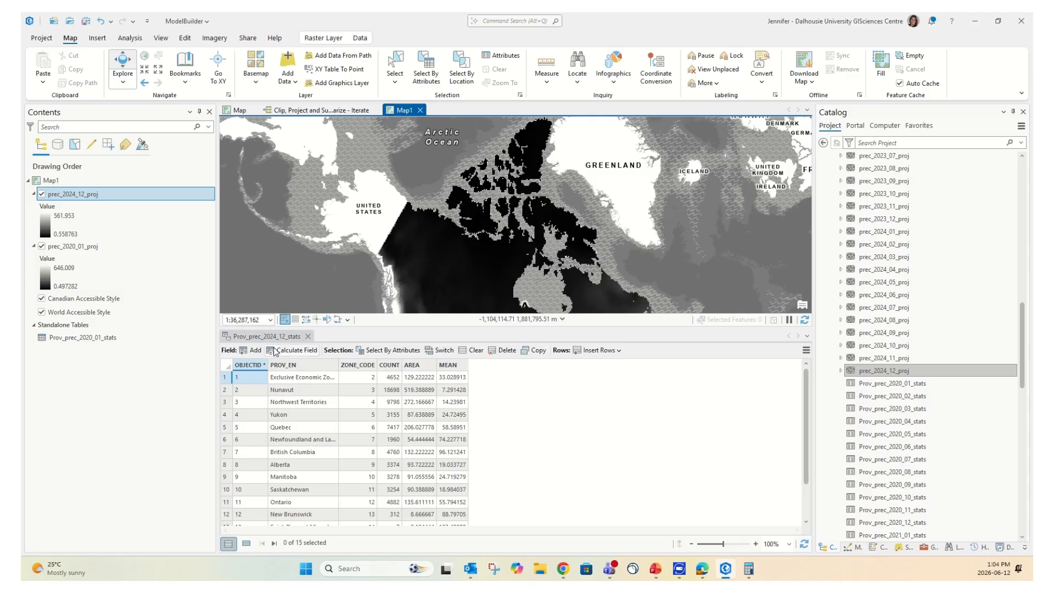
left_click(291, 339)
Open Prov_prec_2020_01_stats from Contents and dock it beside the Prov_prec_2024_12_stats table
left_click(99, 338)
right_click(126, 344)
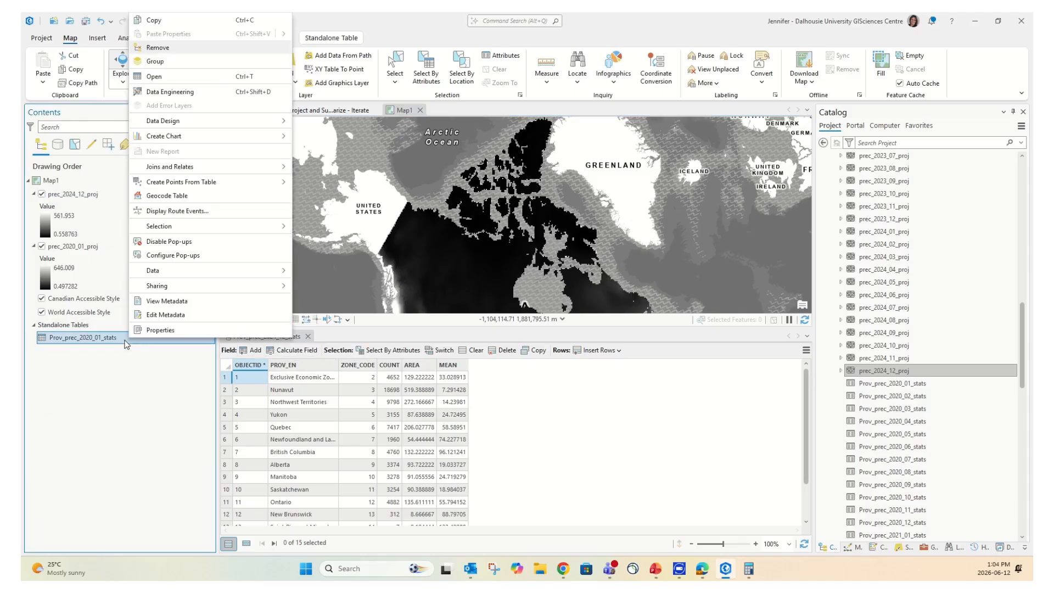
left_click(209, 74)
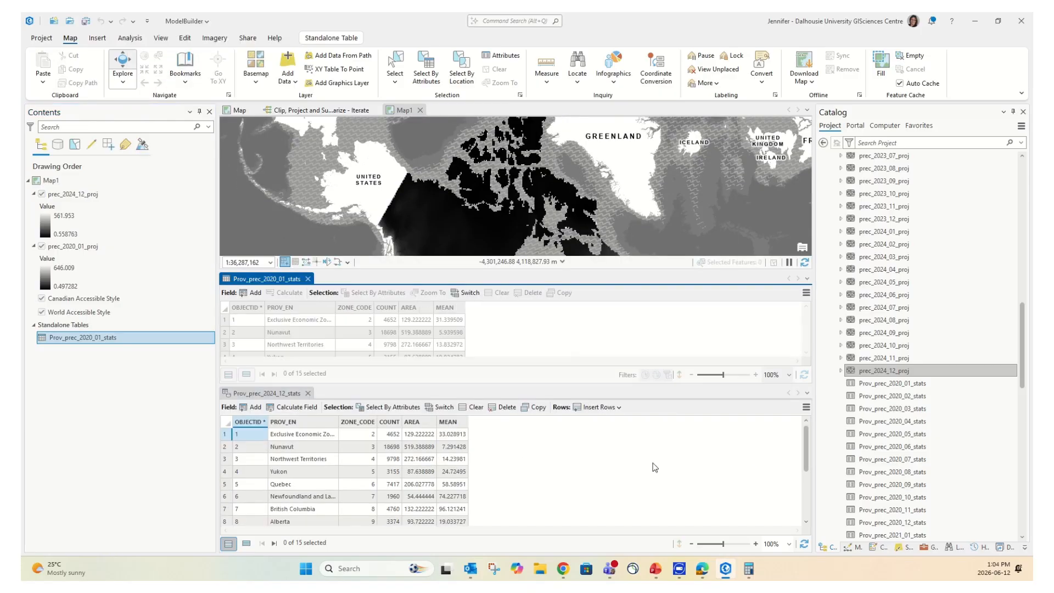
left_click_drag(288, 280, 537, 470)
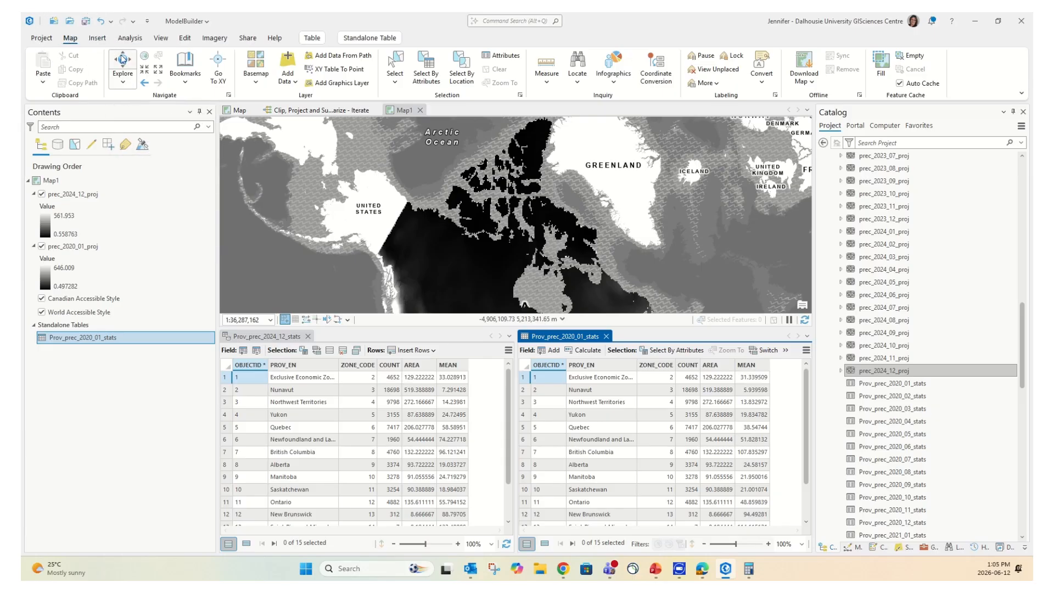
Pan to southern Canada and toggle prec_2024_12_proj off and on against prec_2020_01_proj
left_click_drag(483, 267, 392, 165)
left_click(48, 194)
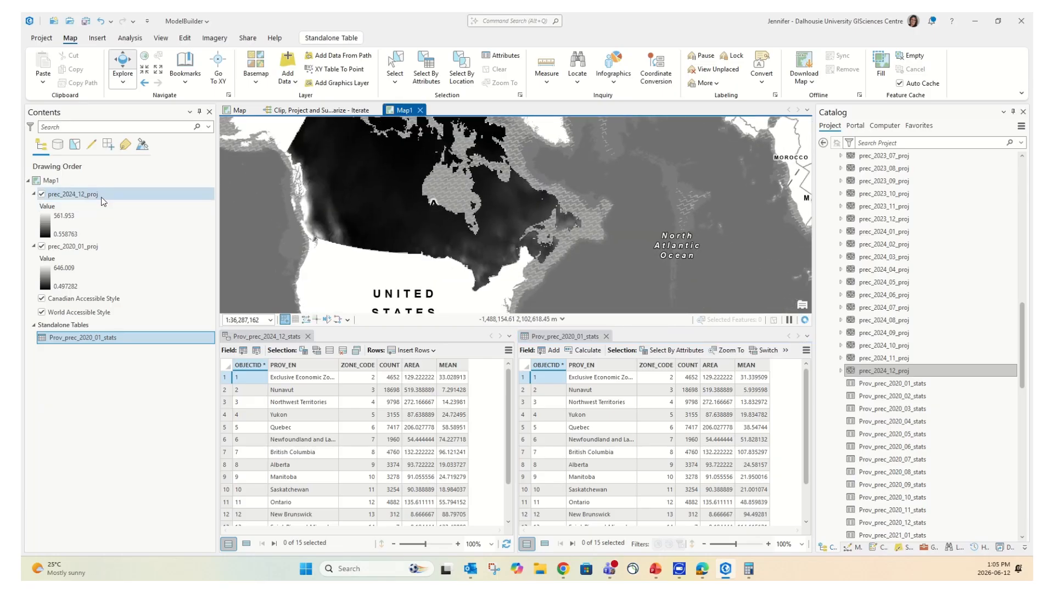
left_click(41, 194)
left_click(41, 194)
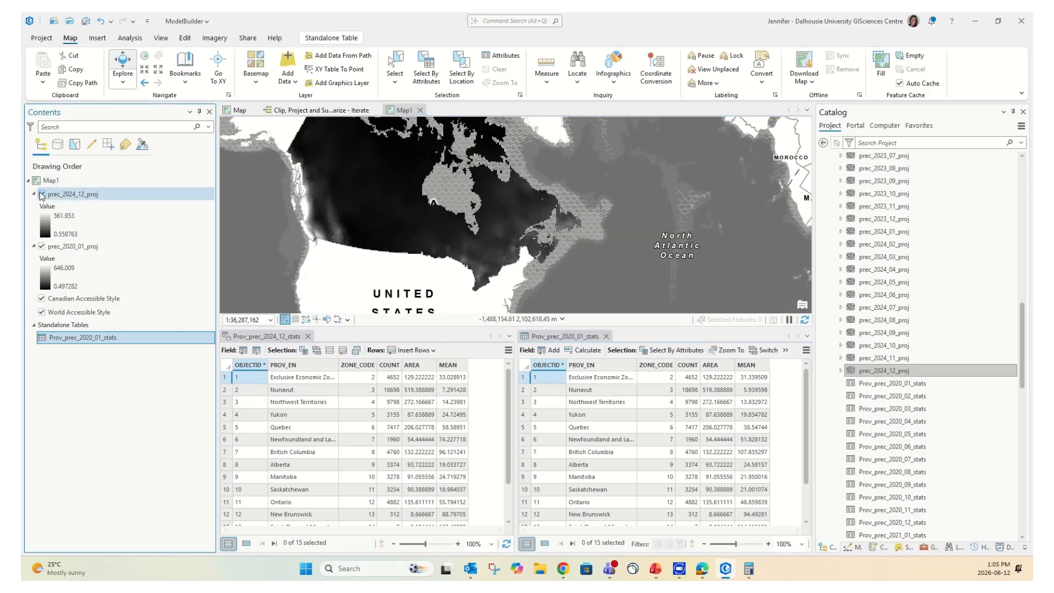
left_click(41, 194)
left_click(41, 195)
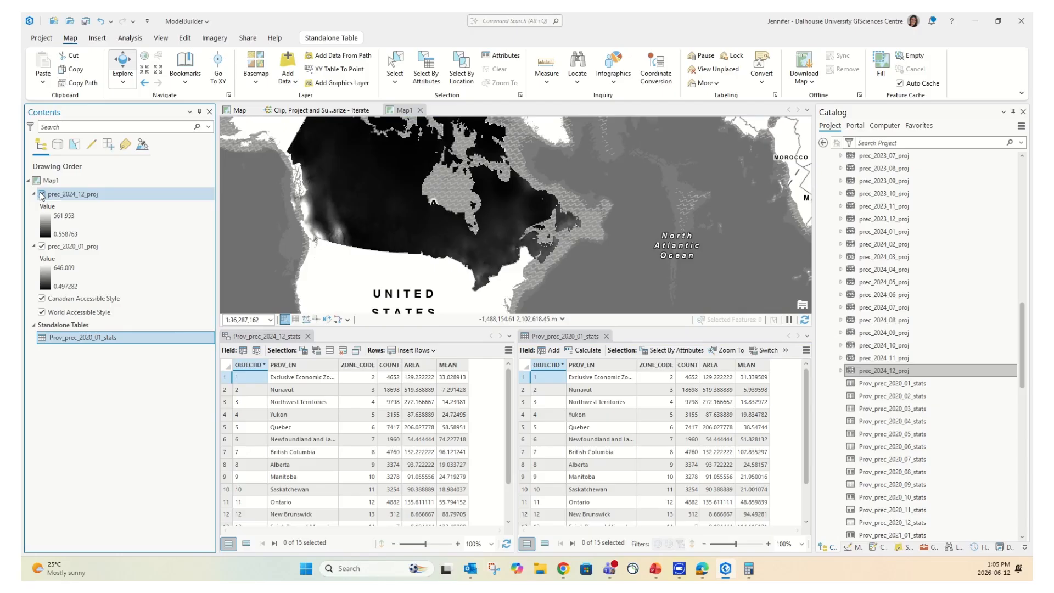
Compare pixel values at one spot, 64.632332 (2024_12) versus 17.439102 (2020_01), then close the pop-up
left_click(539, 216)
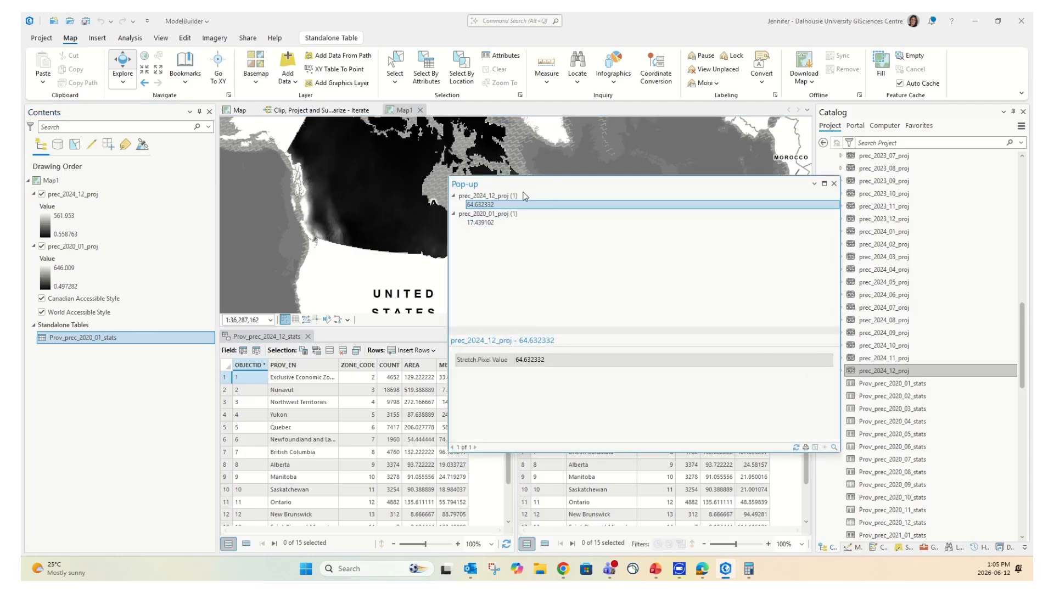
left_click(496, 196)
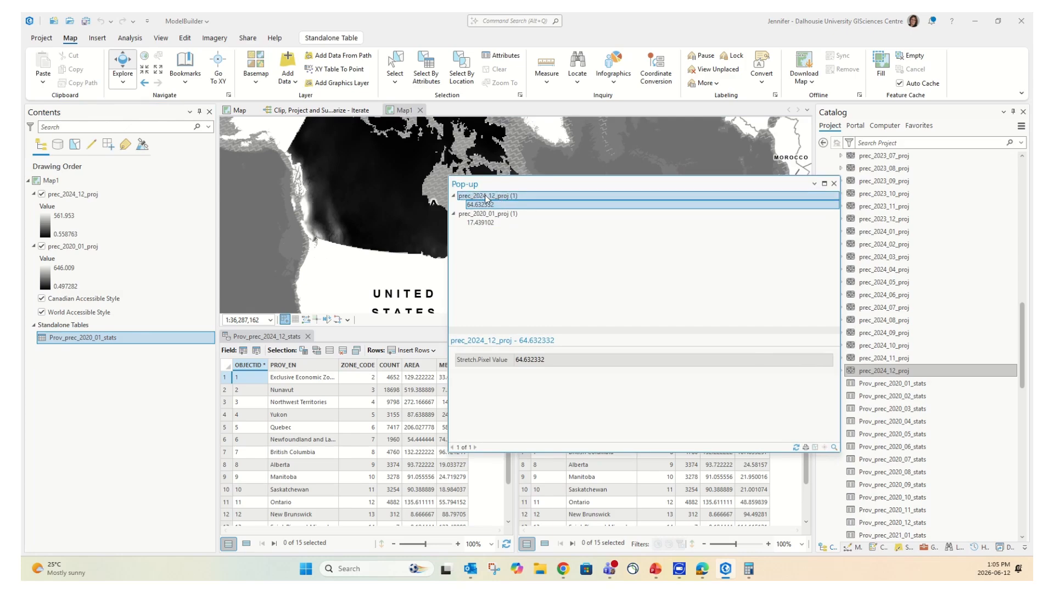
left_click(472, 206)
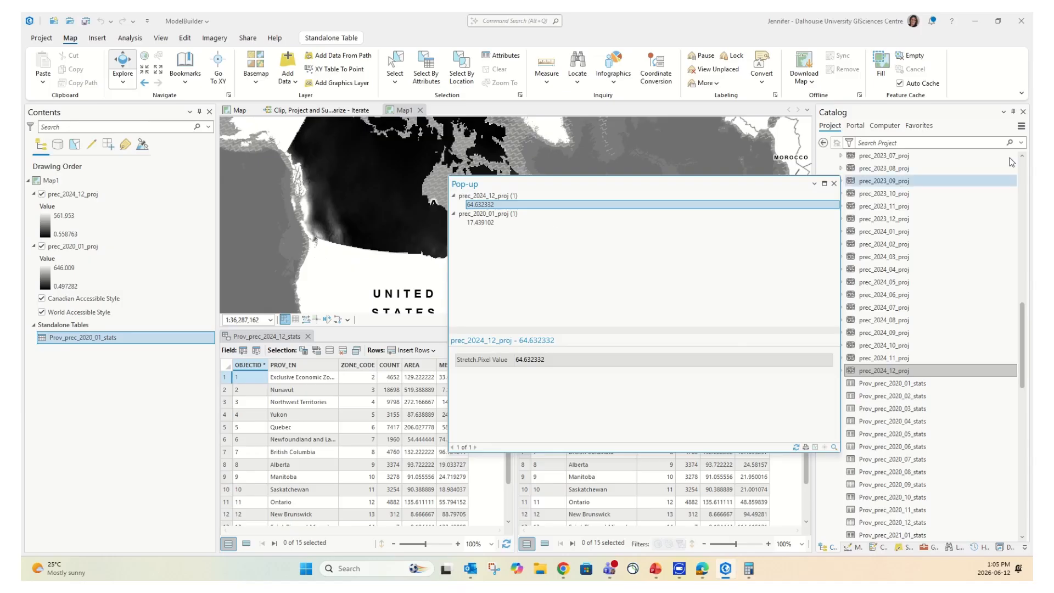
left_click(834, 183)
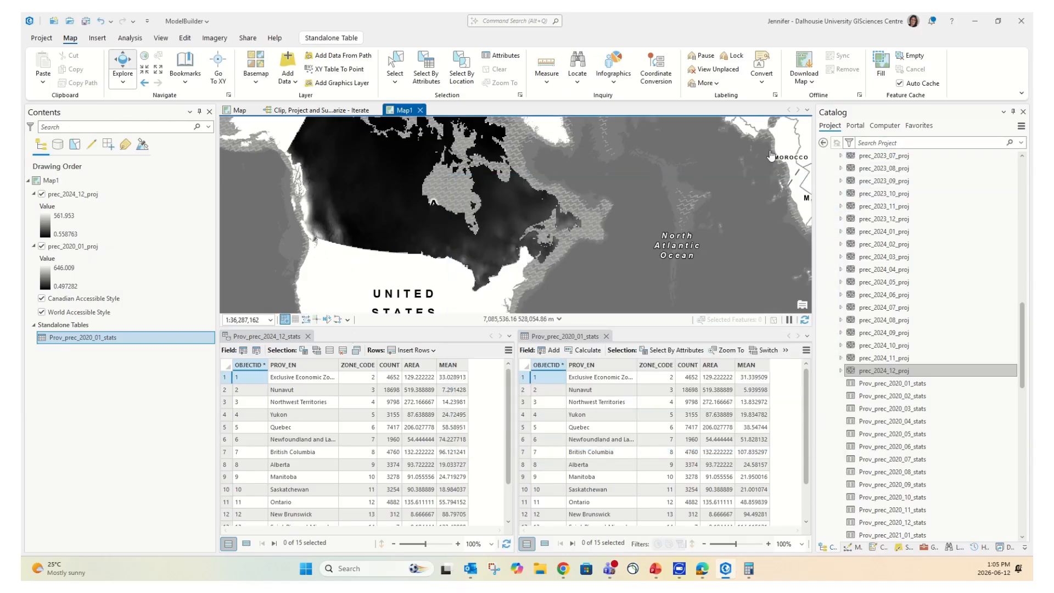